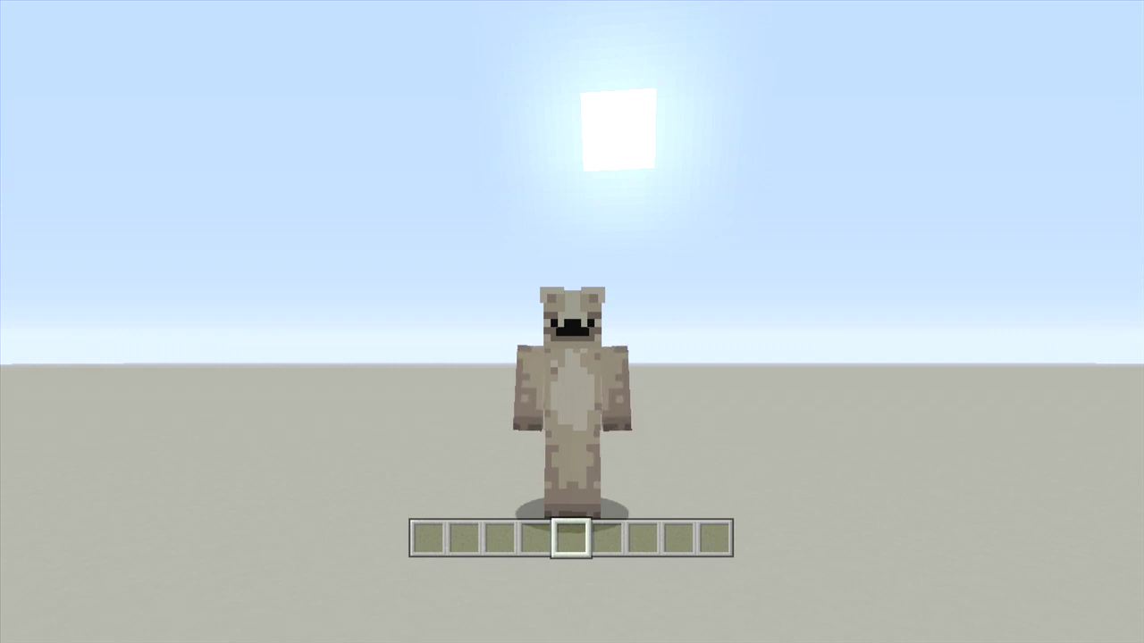
key("w")
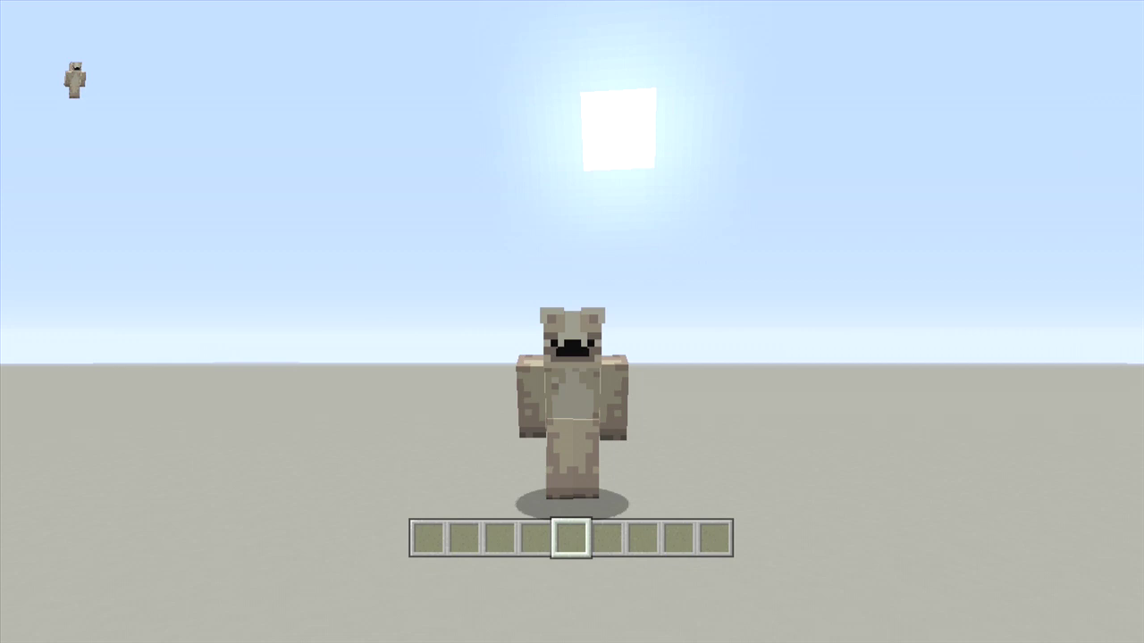
left_click(572, 322)
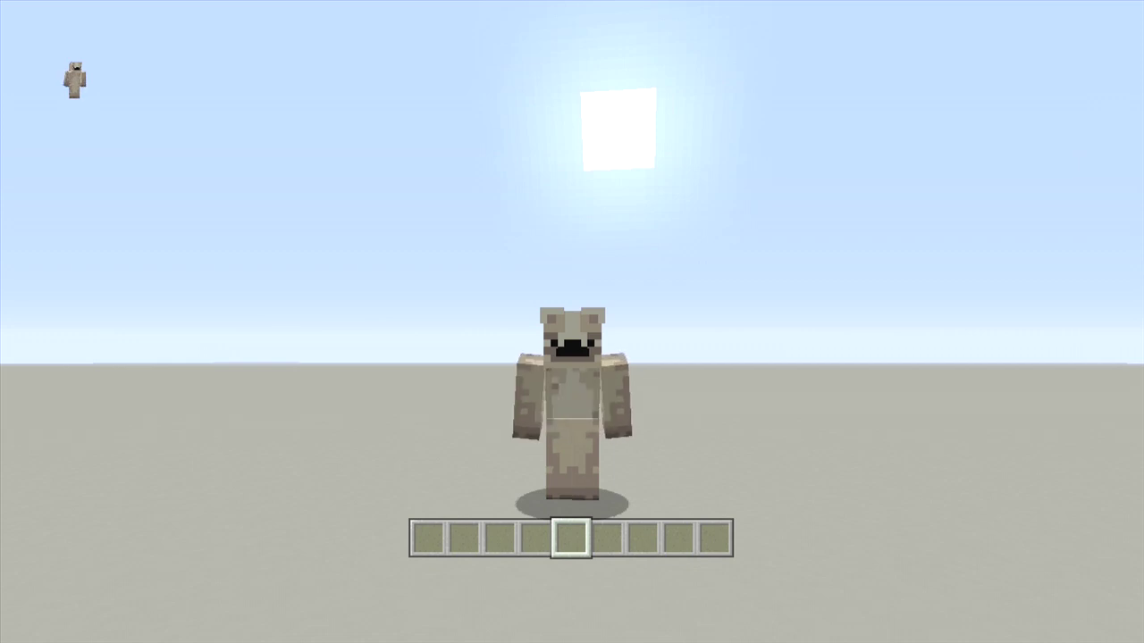
left_click(572, 322)
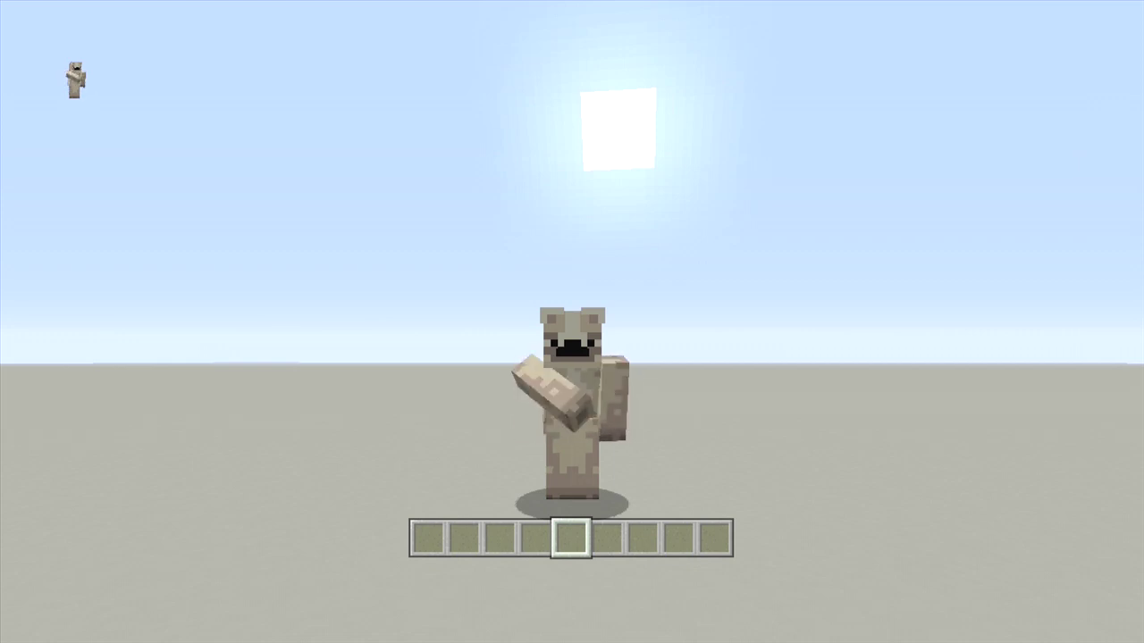
left_click(572, 322)
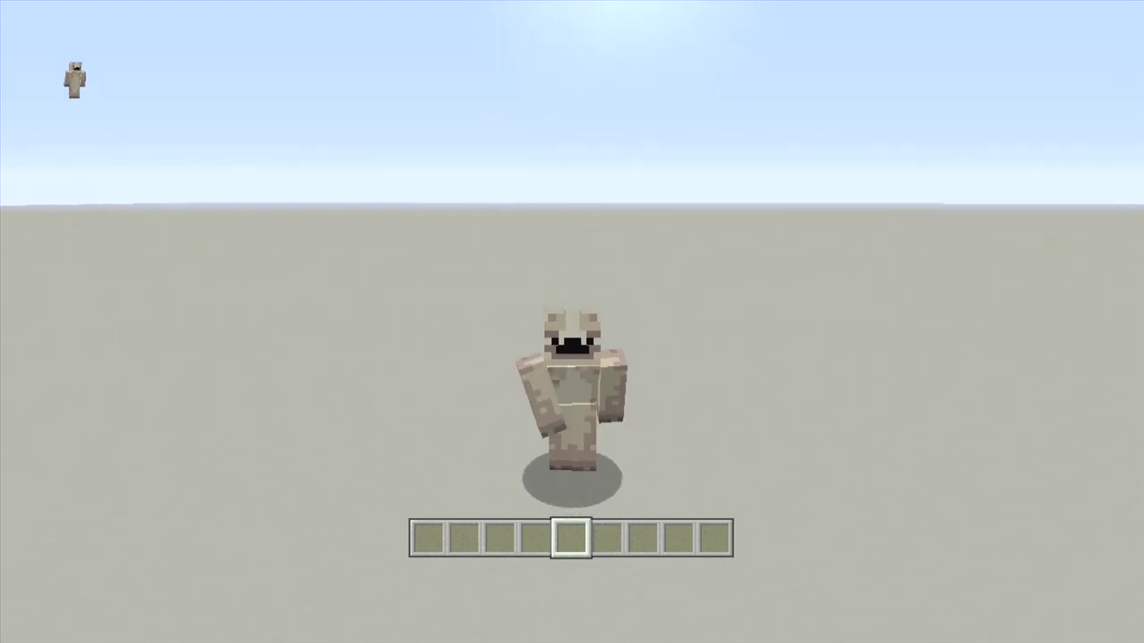
key("F5")
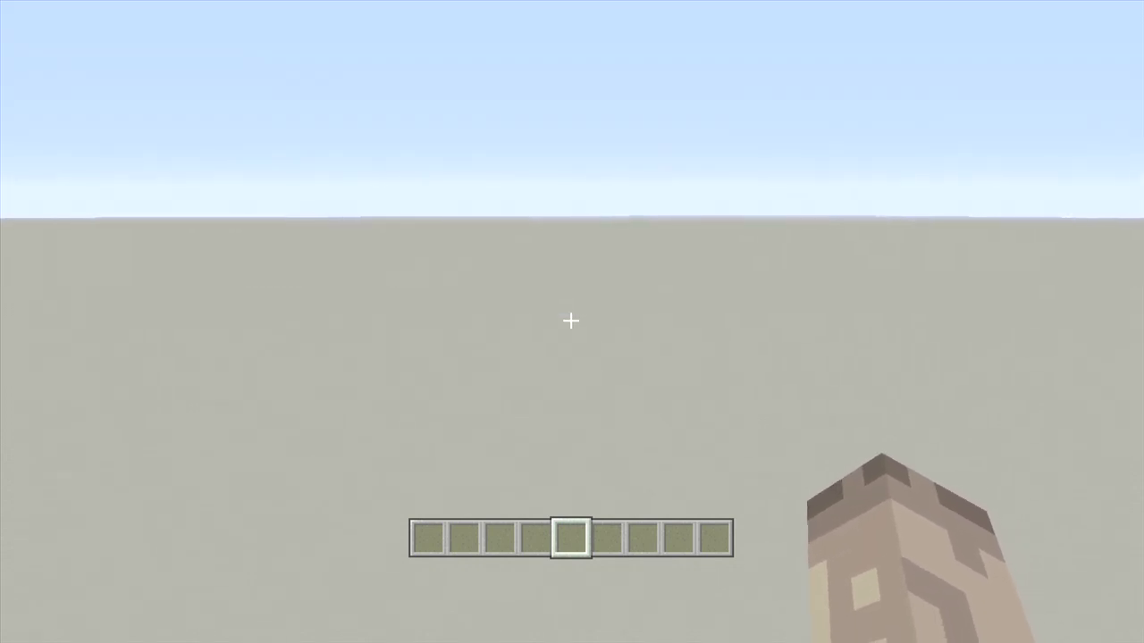
key("F5")
key("F5")
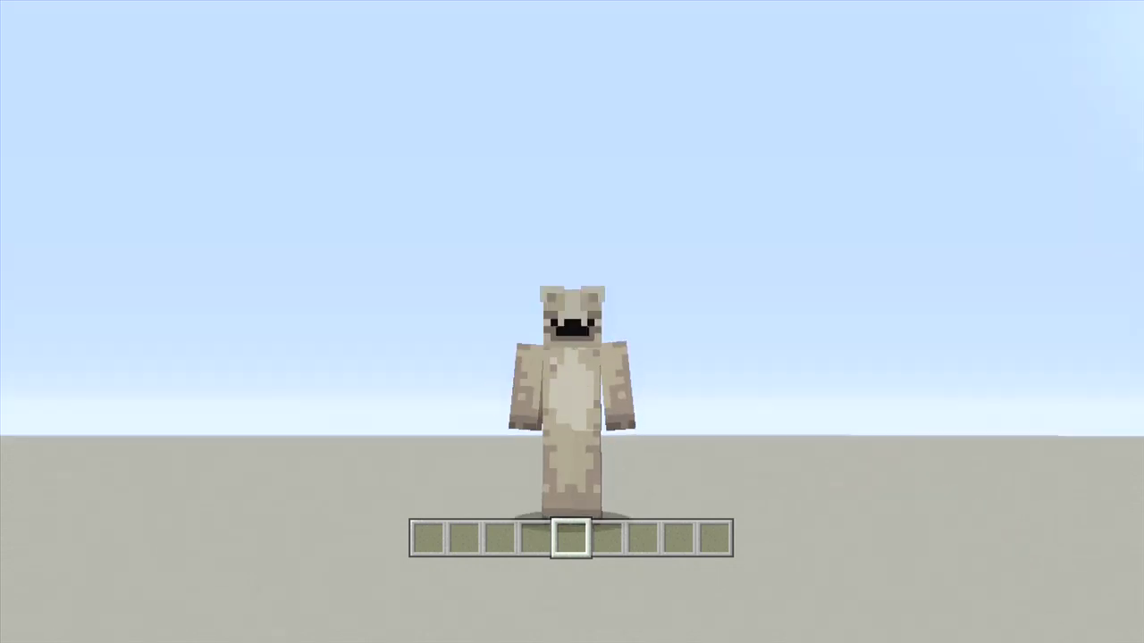
key("F5")
Add five Splash Potions of Night Vision (3:00) to the hotbar from the creative brewing items.
key("e")
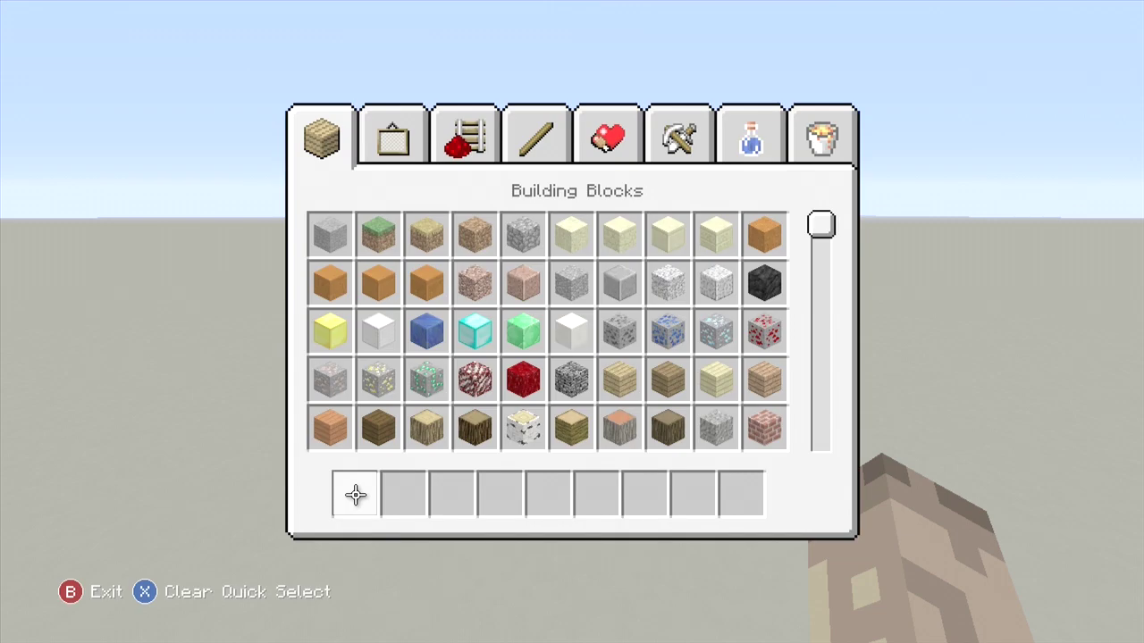
key("q")
key("q")
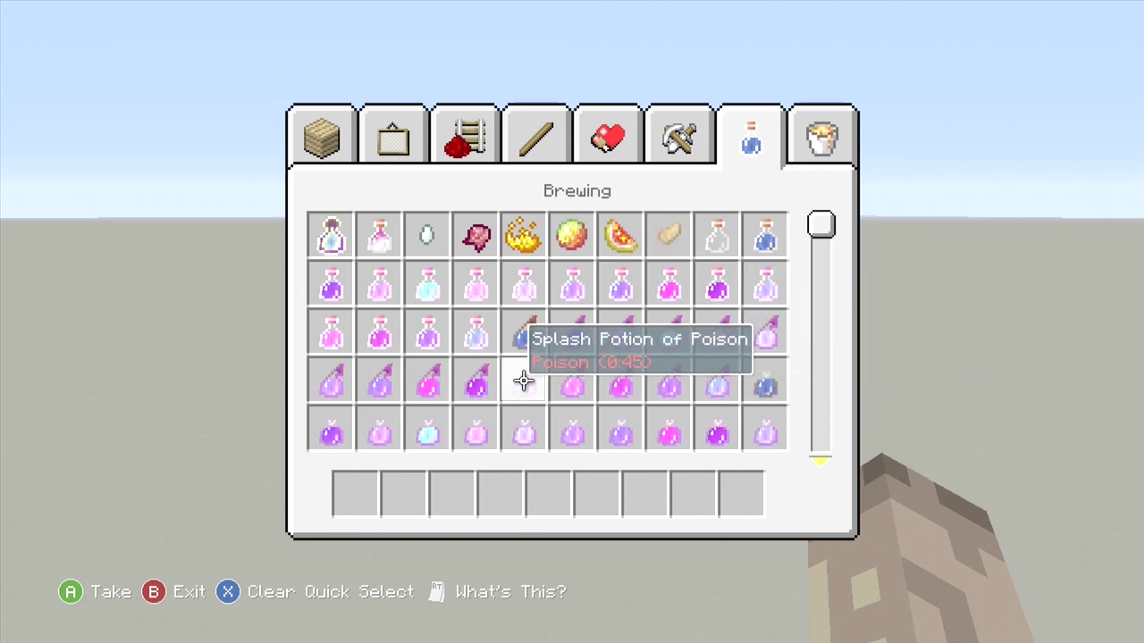
left_click(572, 332)
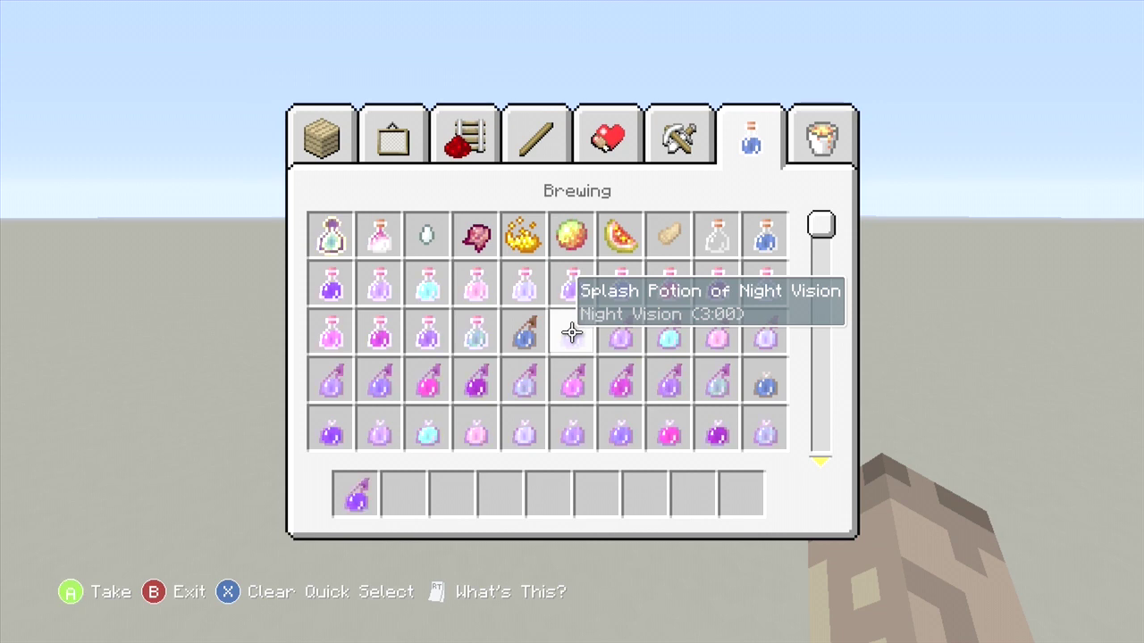
left_click(571, 333)
left_click(572, 333)
left_click(572, 333)
left_click(572, 333)
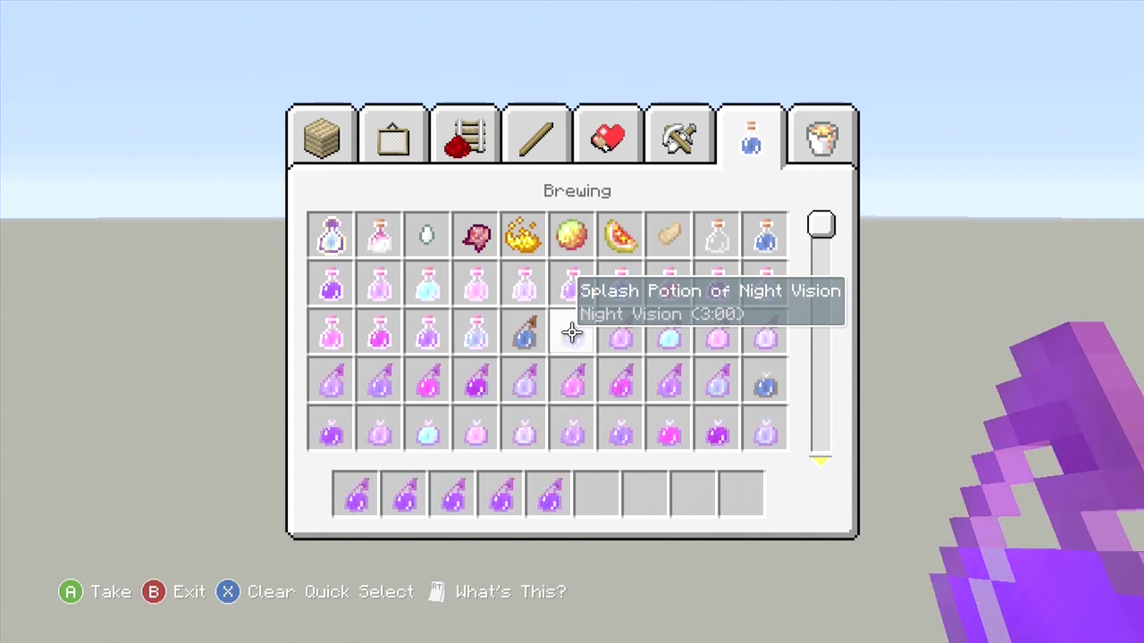
Add a Lingering Potion of Strength (0:45) to the hotbar and throw it onto the ground ahead.
scroll(572, 332, "down", 5)
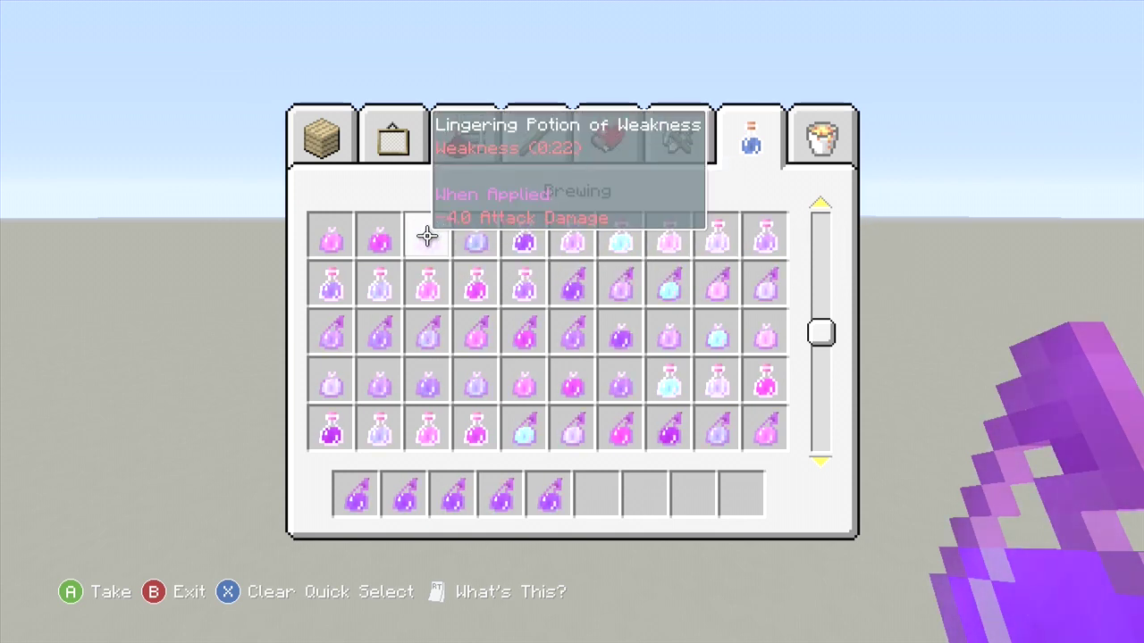
left_click(379, 235)
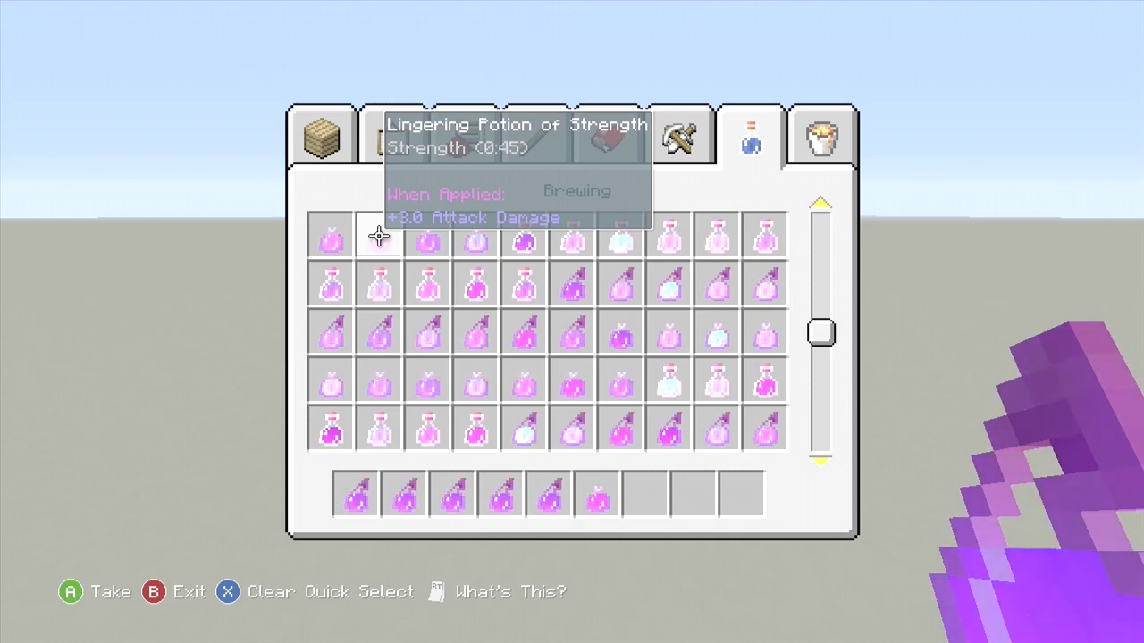
key("Escape")
scroll(572, 322, "down", 1)
right_click(572, 321)
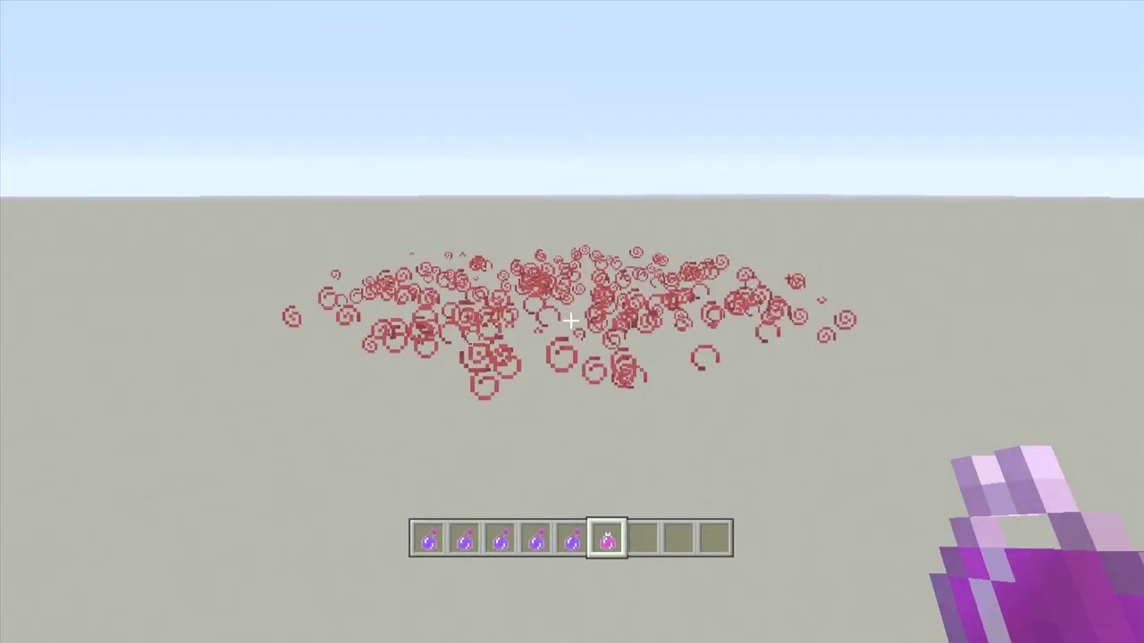
Check the character's active potion effects in the inventory after walking into the potion cloud, and inspect the character's particles from outside.
key("e")
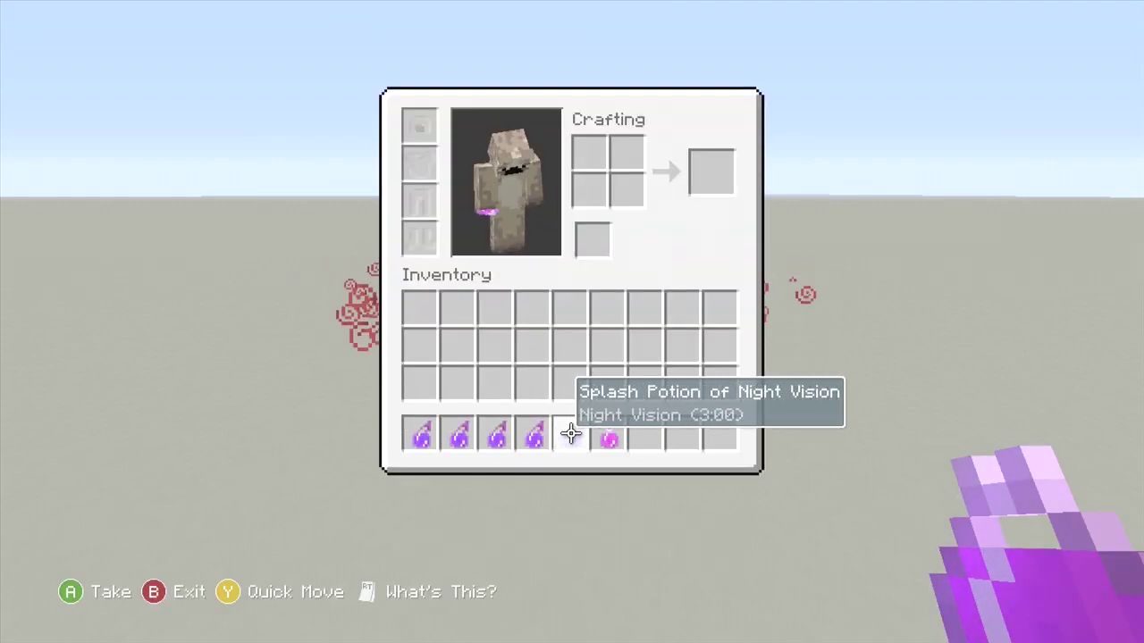
key("e")
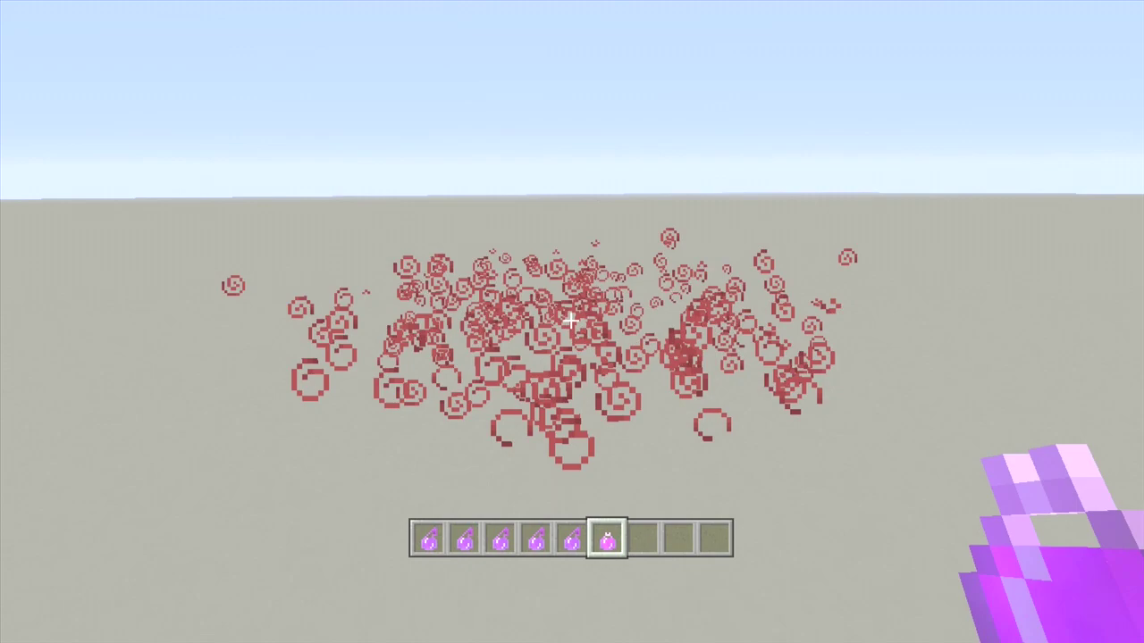
key("e")
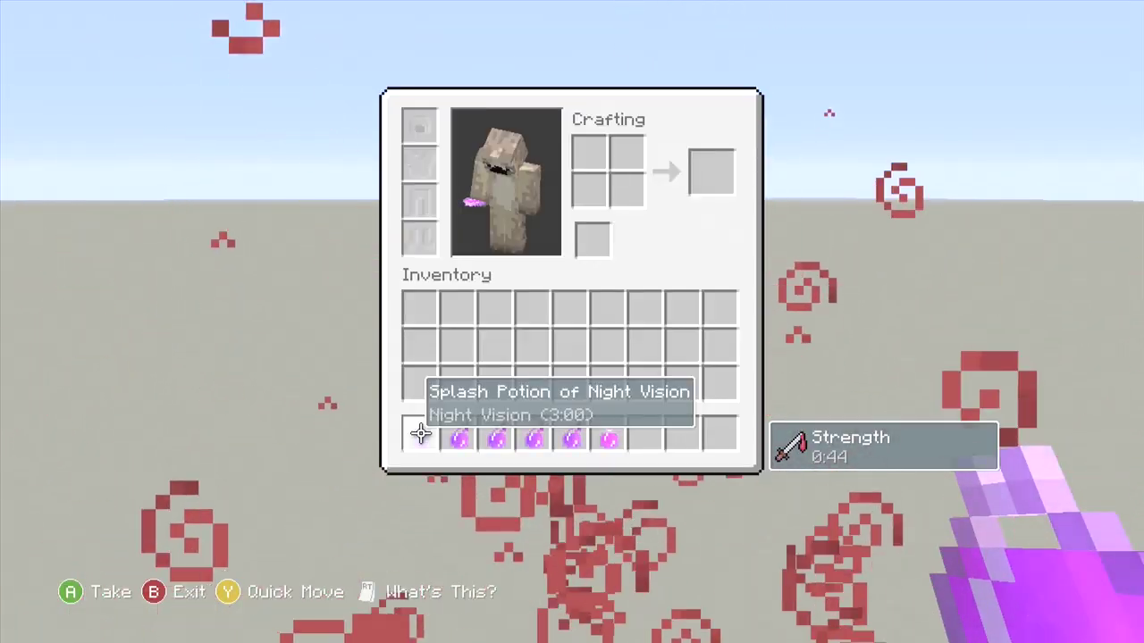
key("e")
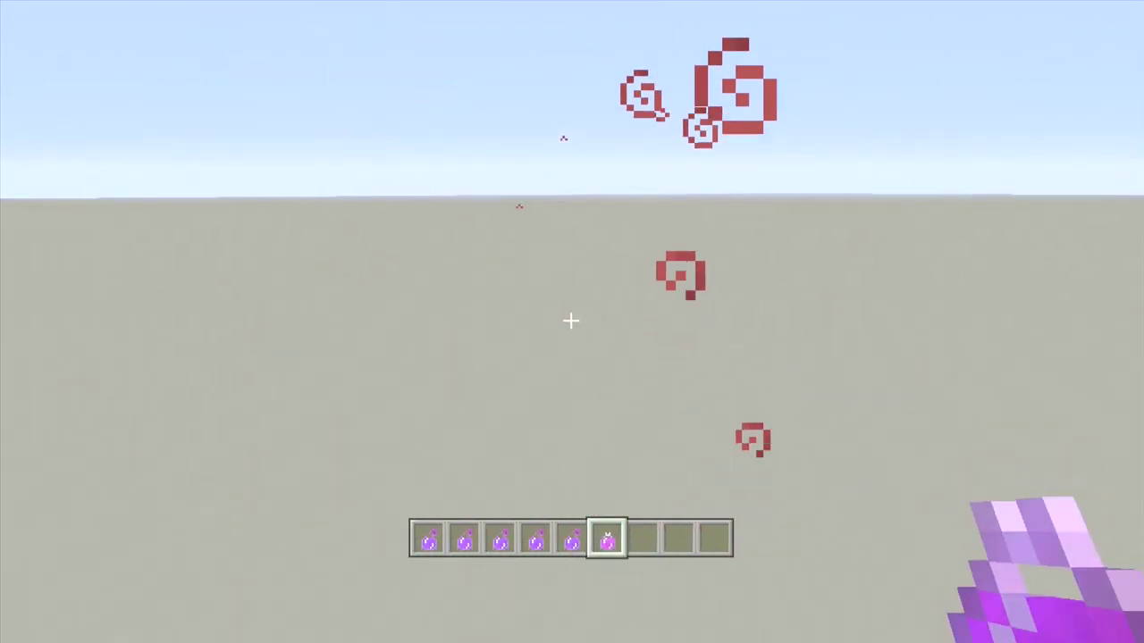
key("F5")
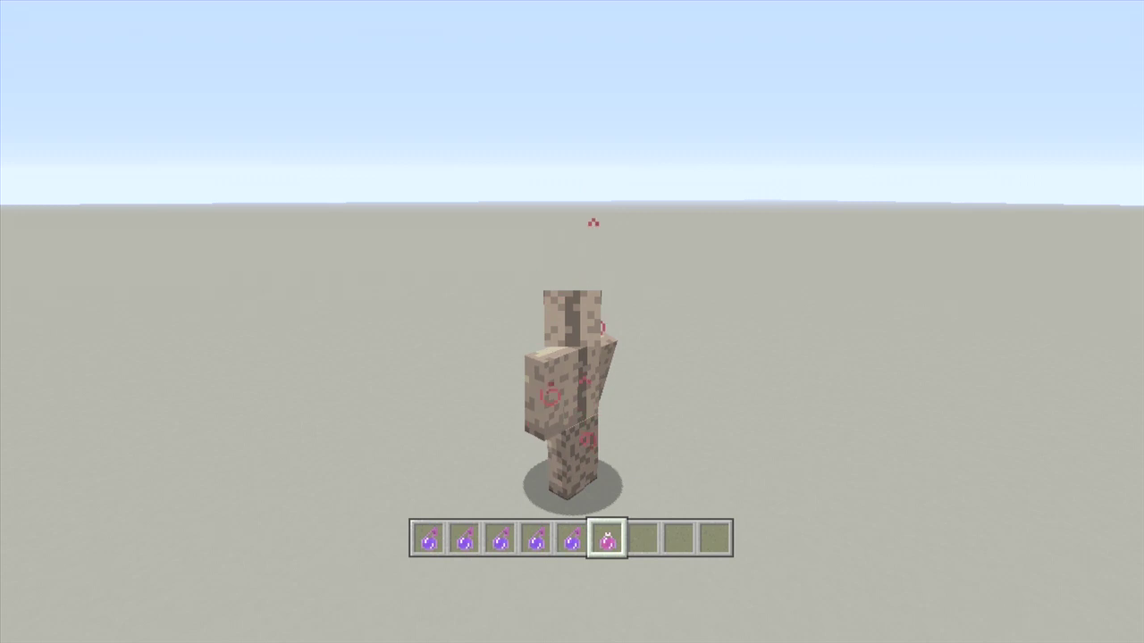
key("F5")
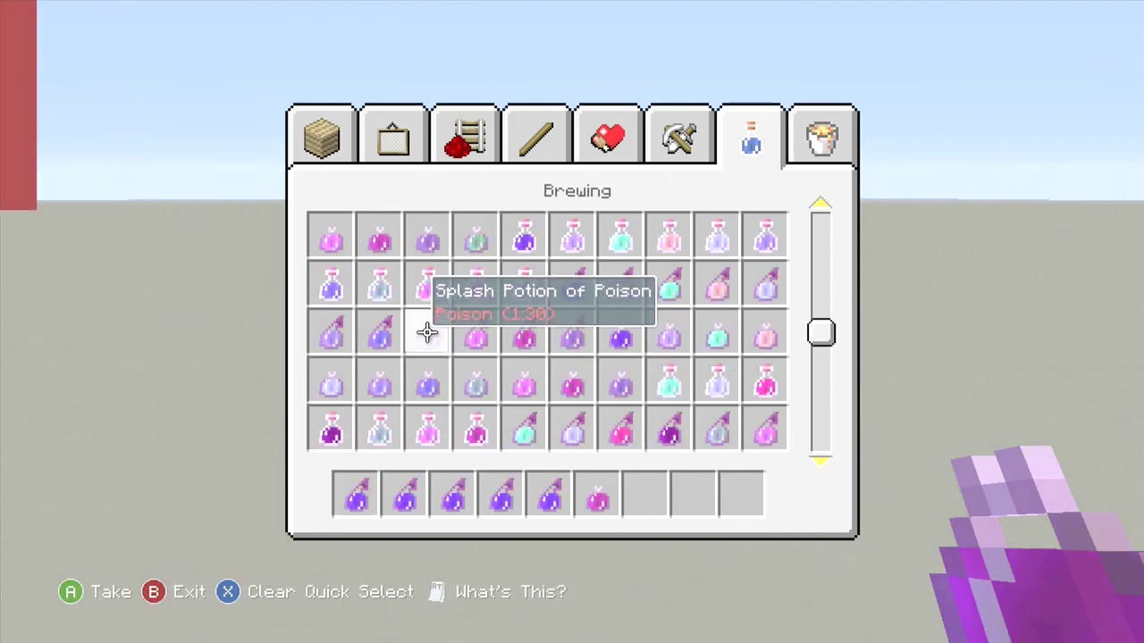
Add a Potion of Water Breathing (3:00) to the hotbar and view the character from third person.
scroll(427, 332, "up", 3)
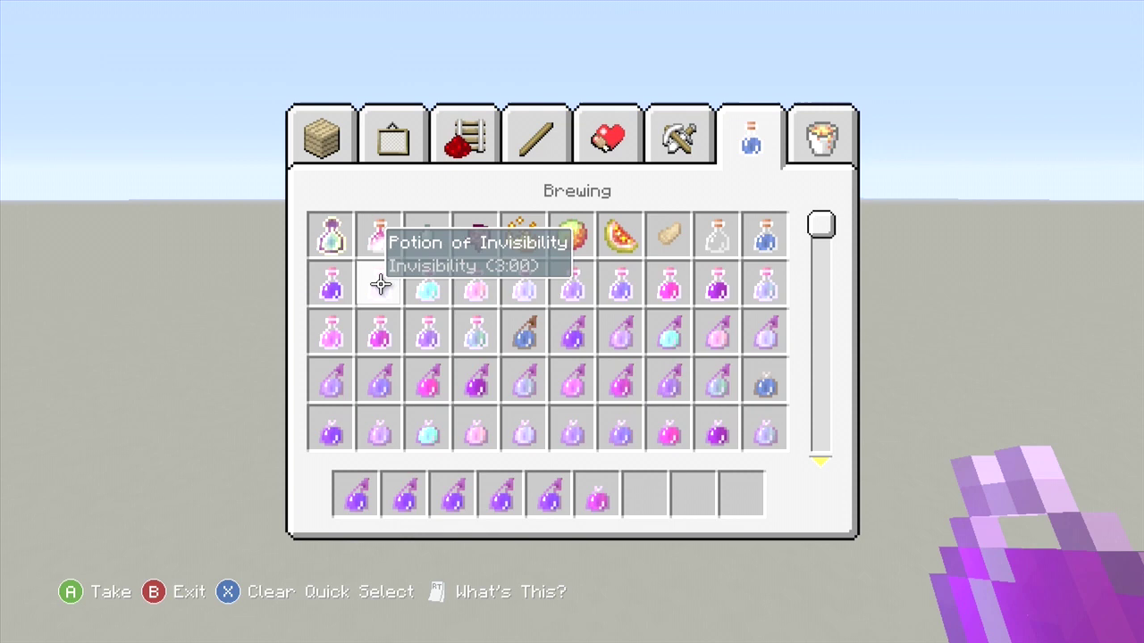
left_click(626, 286)
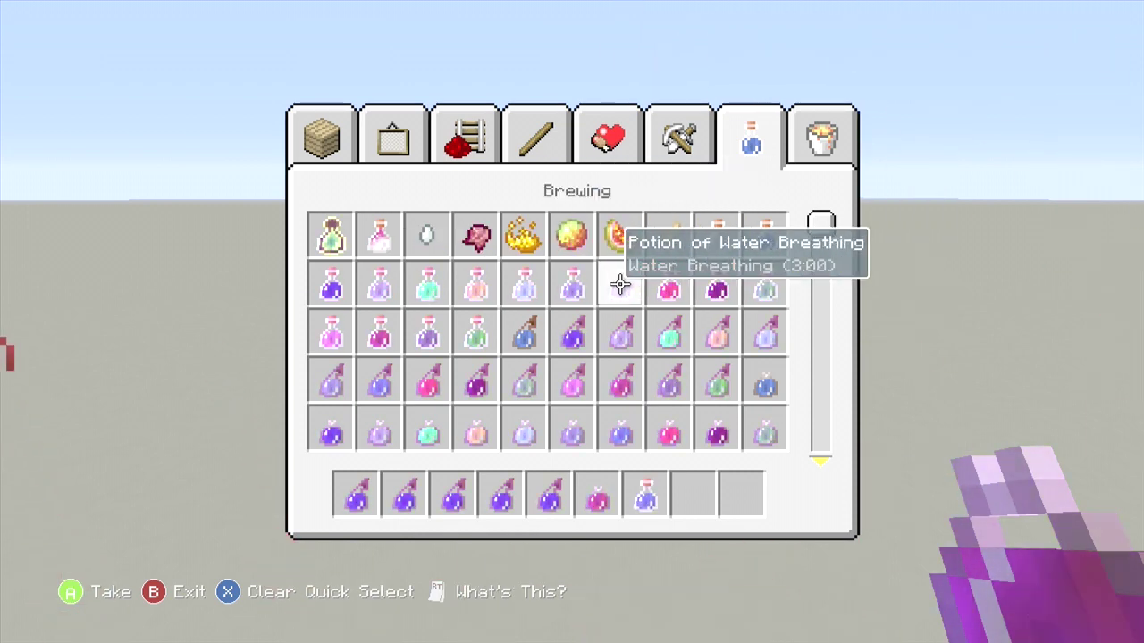
key("Escape")
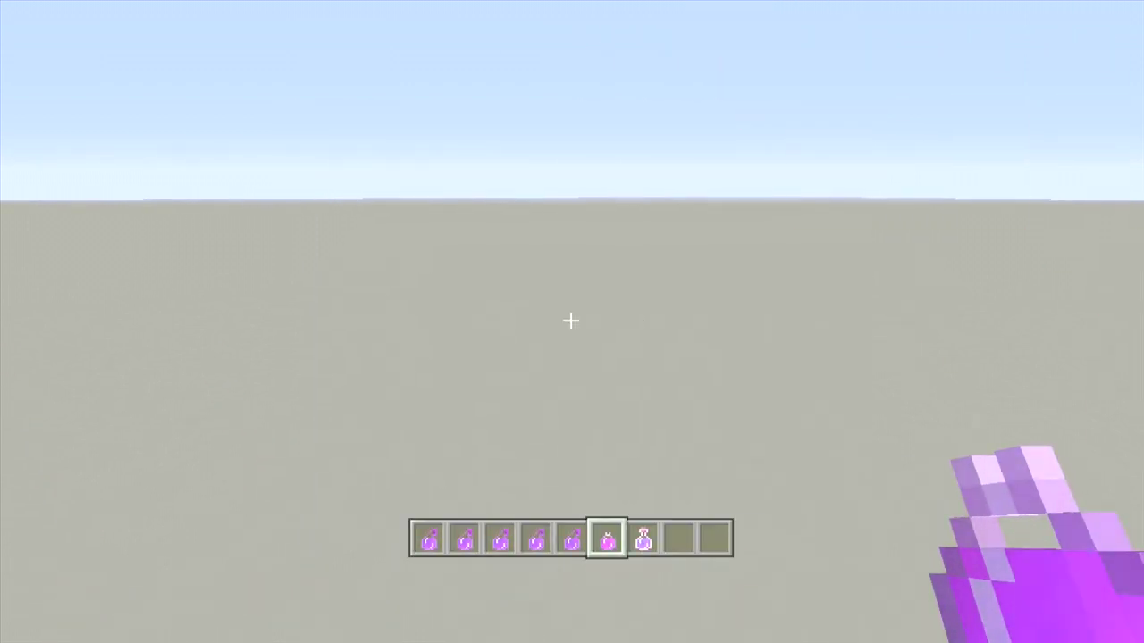
right_click(571, 320)
key("F5")
key("F5")
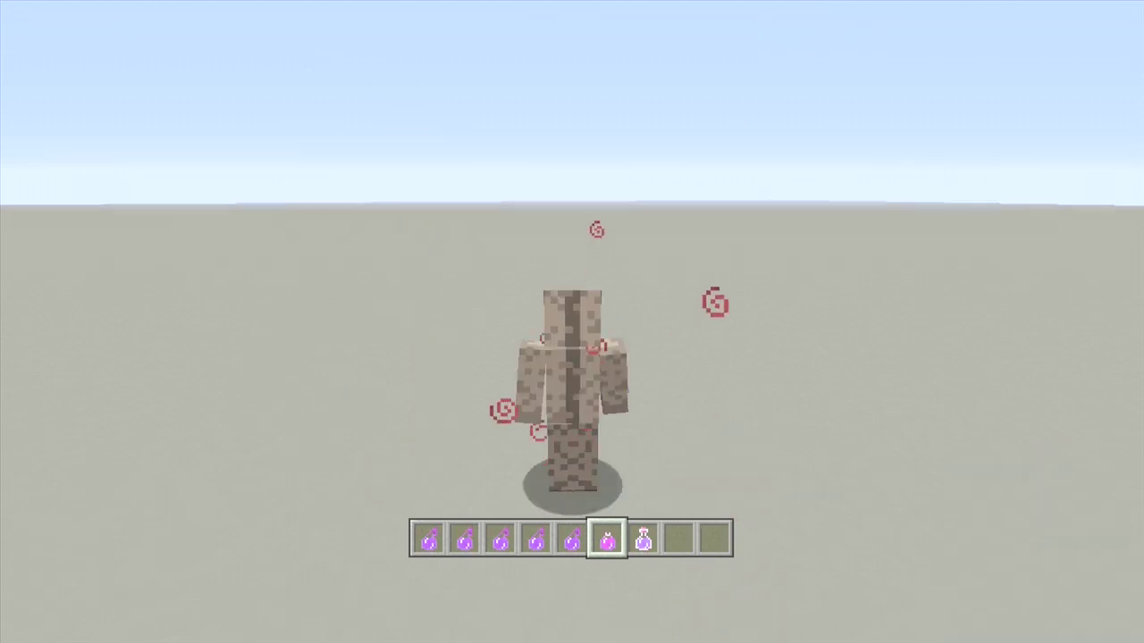
Exit the current game world.
key("Escape")
key("Up")
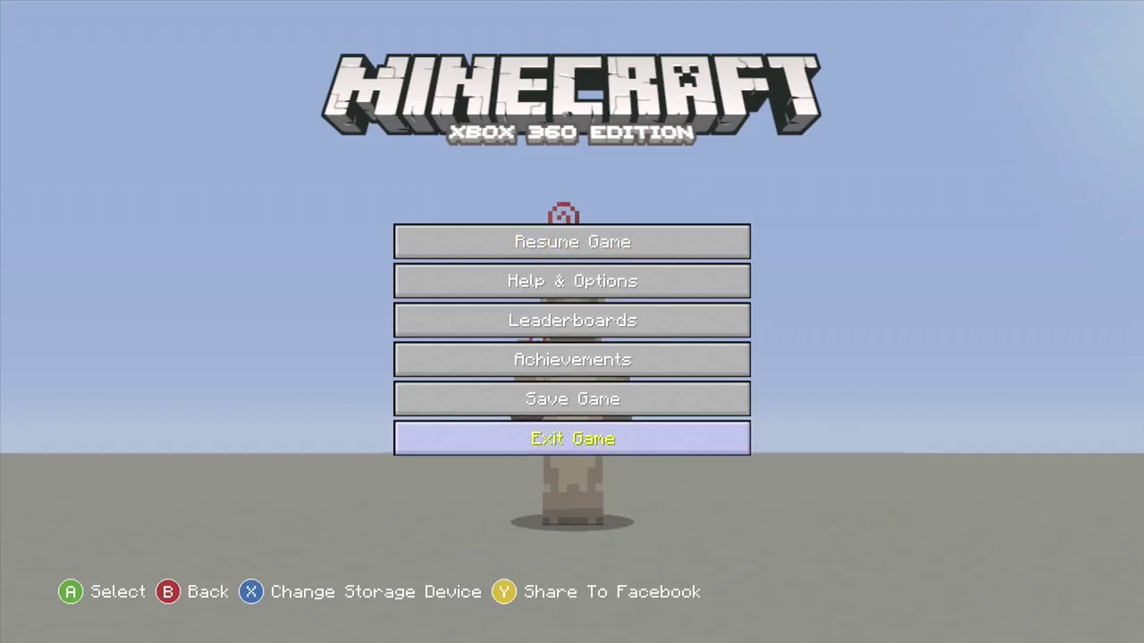
key("Up")
key("Down")
key("Return")
key("Down")
key("Return")
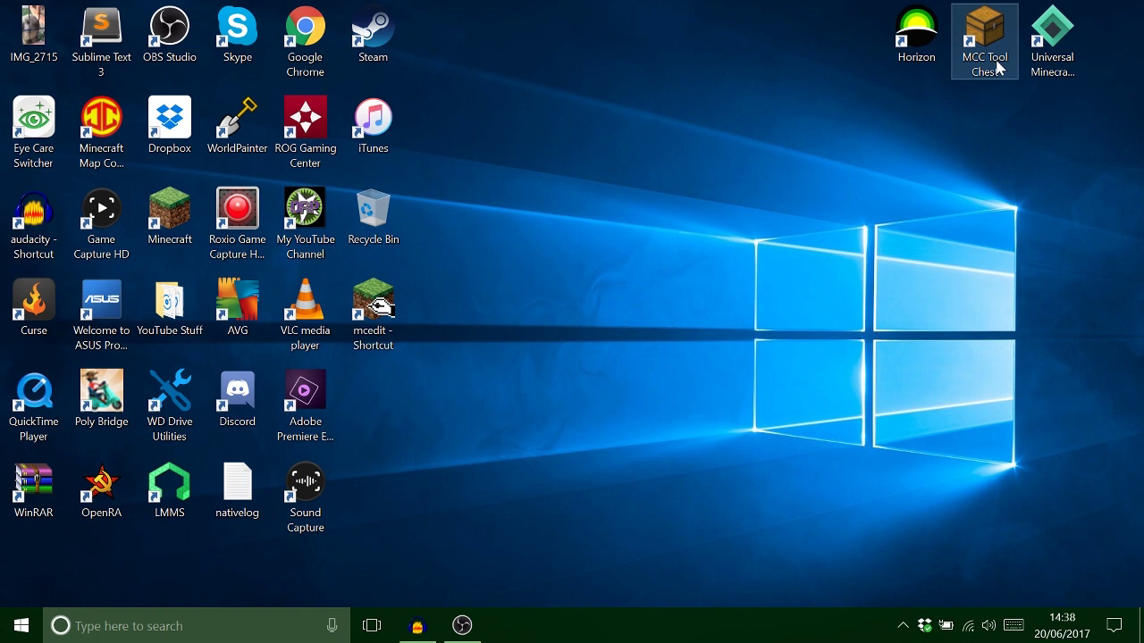
Move the MCC Tool Chest shortcut into the free desktop spot below the mcedit shortcut.
left_click(994, 64)
double_click(1001, 73)
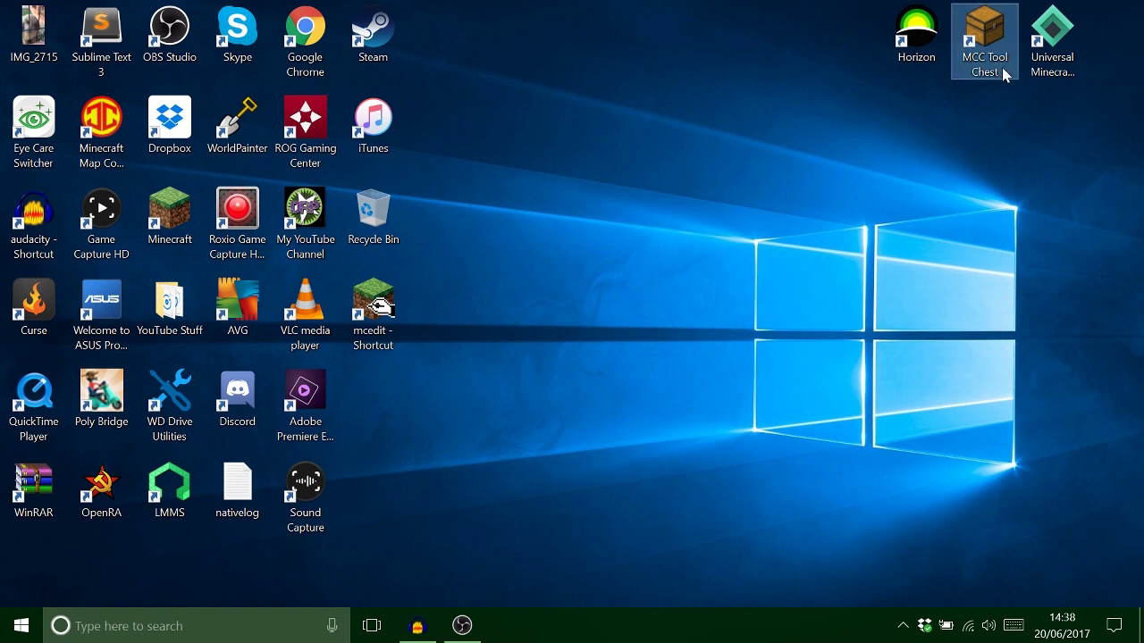
left_click(1004, 73)
left_click_drag(1001, 36, 387, 409)
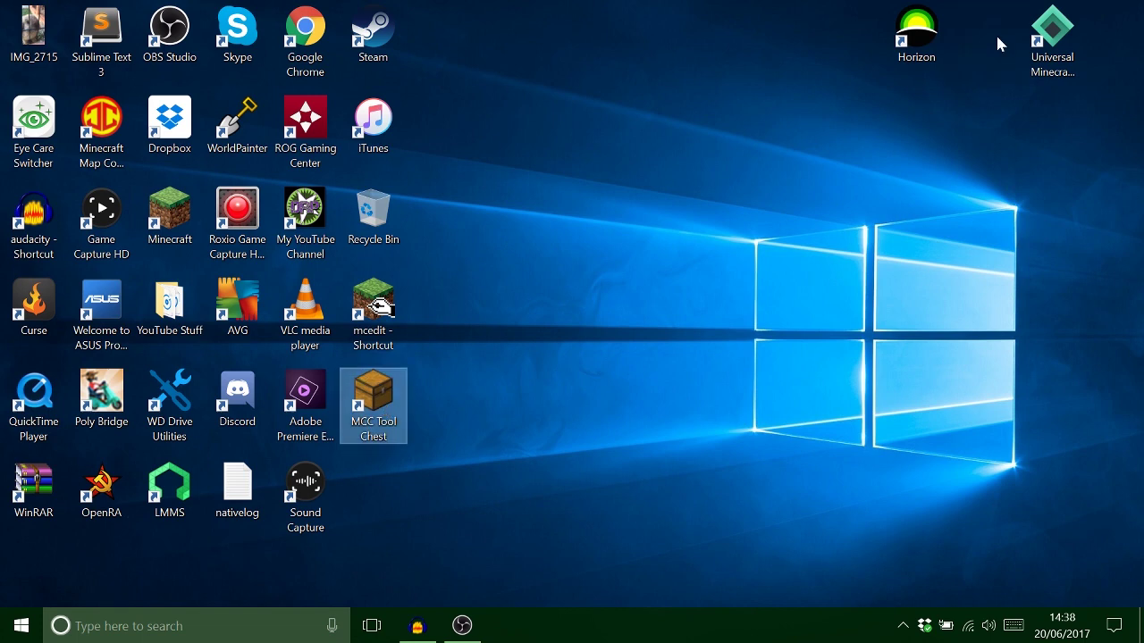
Move the Horizon shortcut below MCC Tool Chest and place the Universal Minecraft Editor shortcut alone in the open desktop area.
left_click(911, 40)
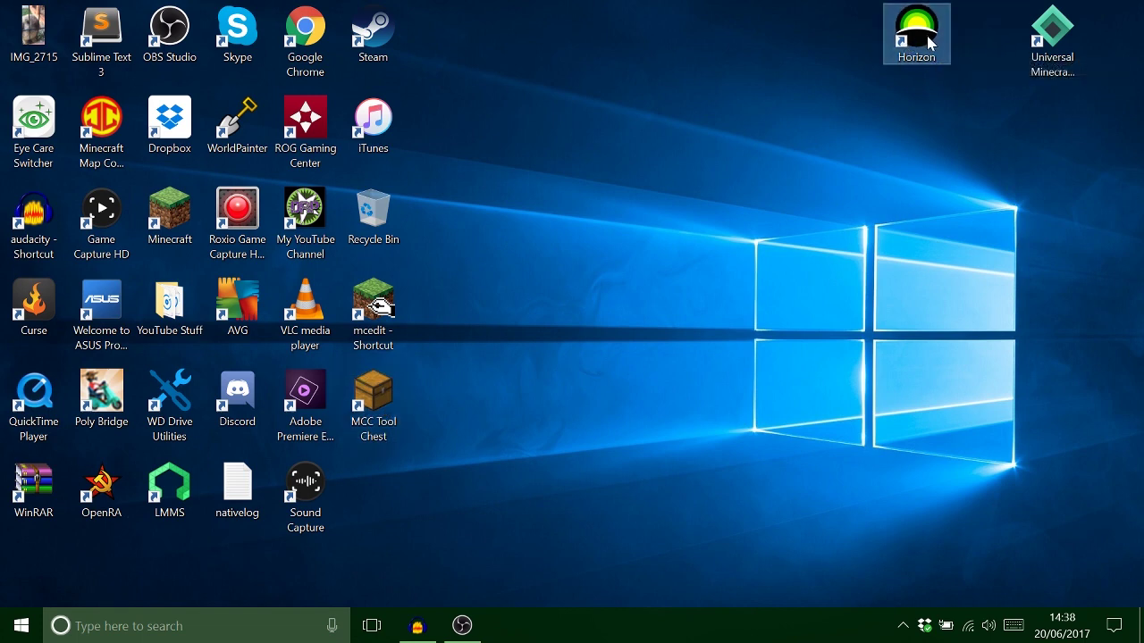
left_click(1061, 63)
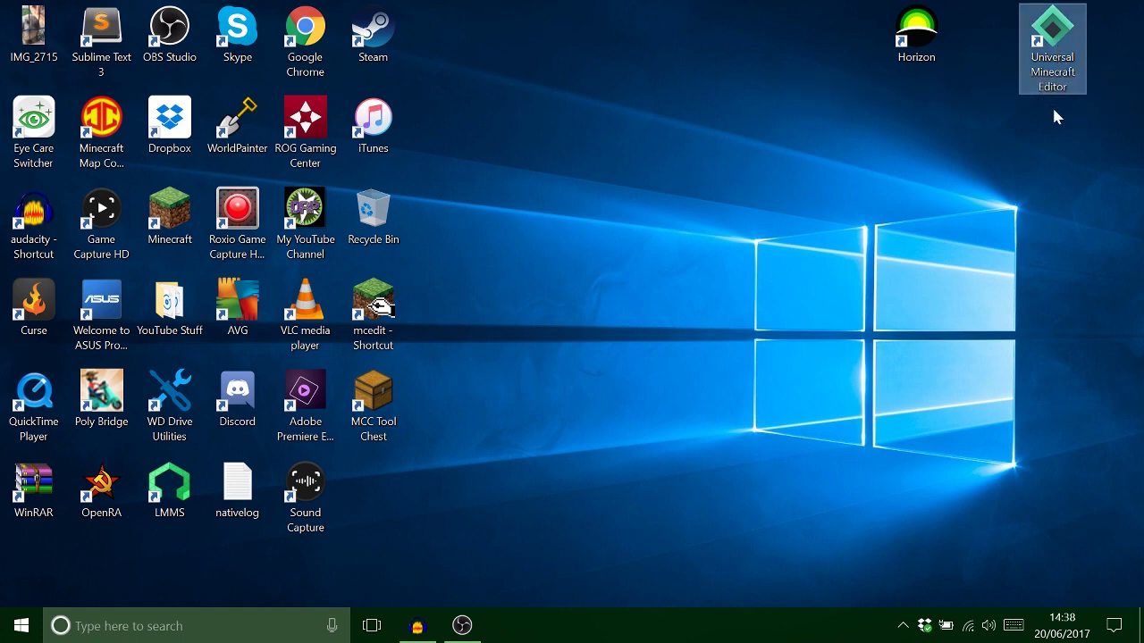
left_click(930, 47)
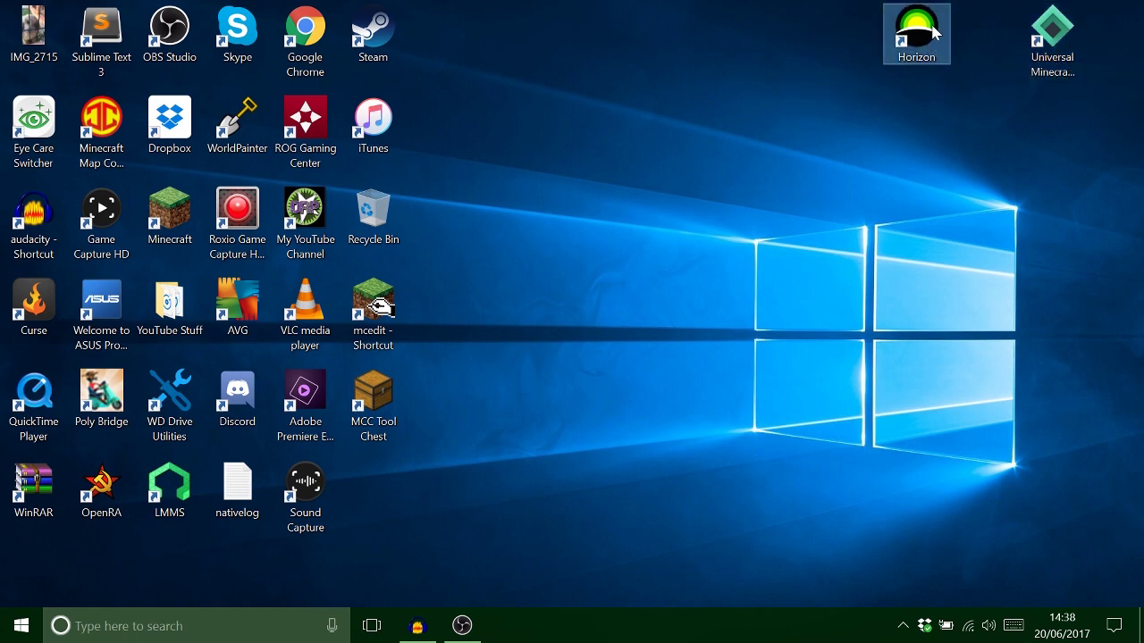
left_click_drag(934, 33, 374, 488)
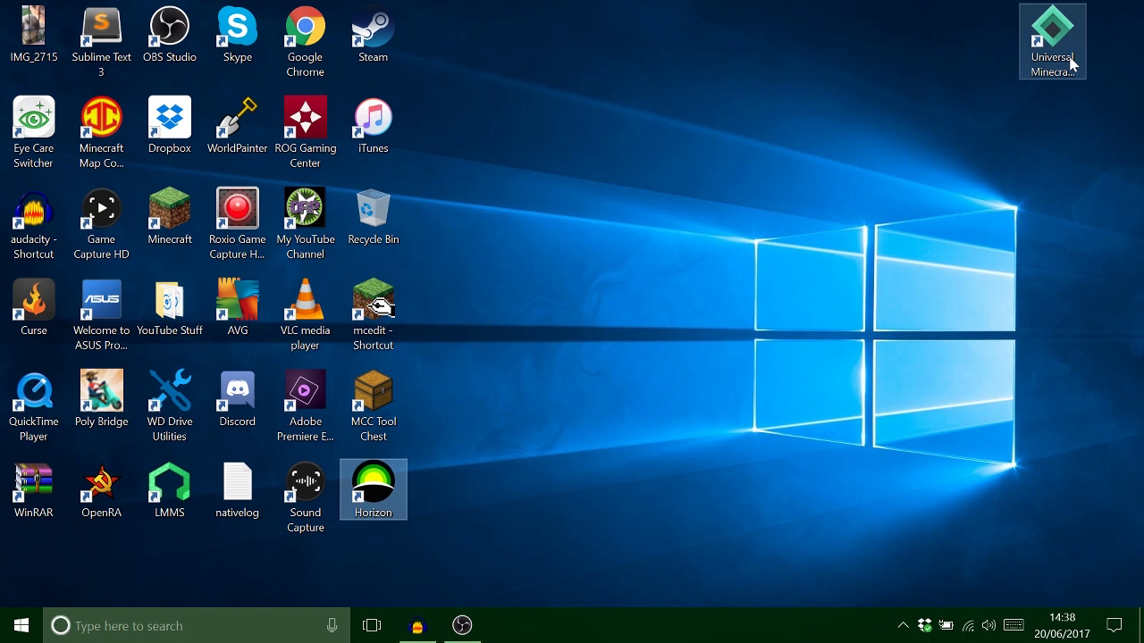
left_click_drag(1071, 64, 784, 154)
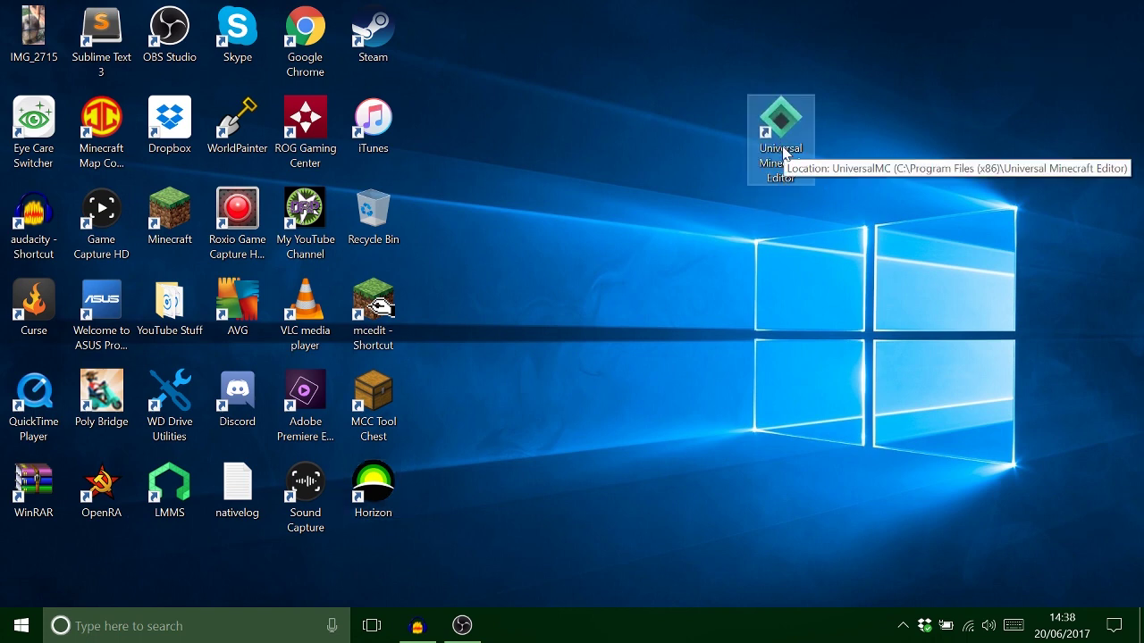
Launch Universal Minecraft Editor, choose the Xbox 360 platform, and open the world Secertss.
double_click(784, 154)
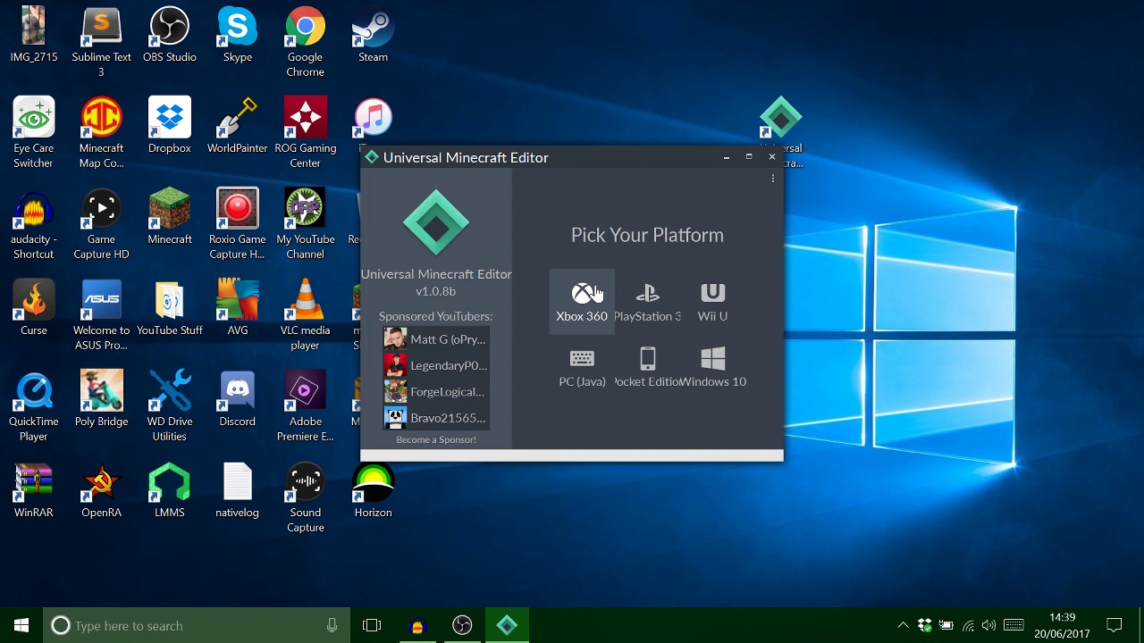
left_click(595, 293)
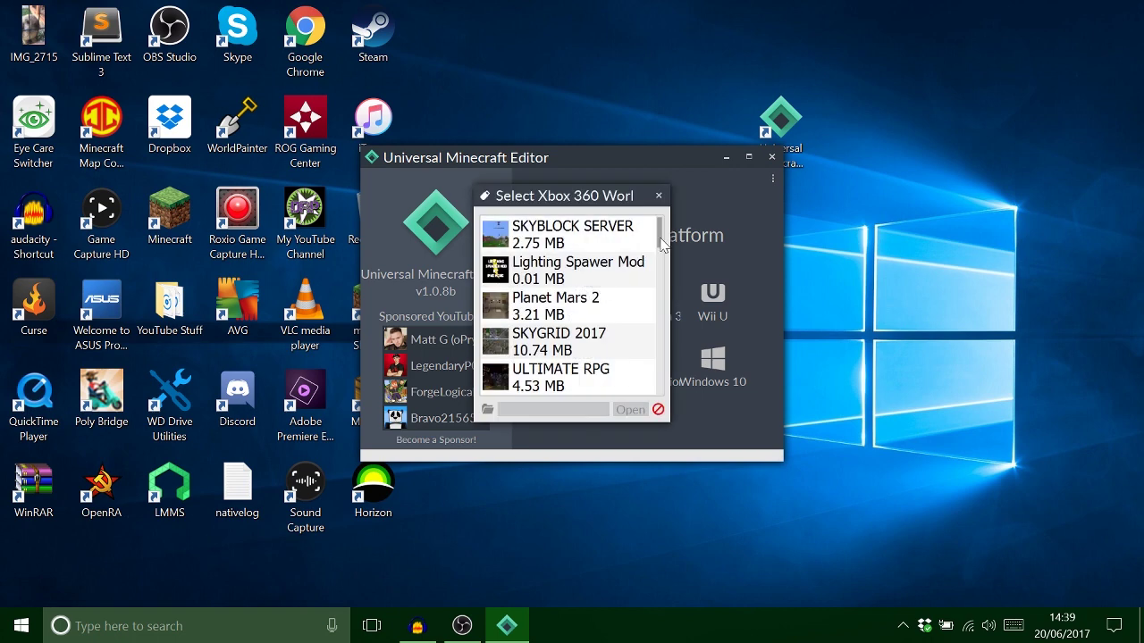
left_click_drag(662, 243, 655, 324)
double_click(590, 308)
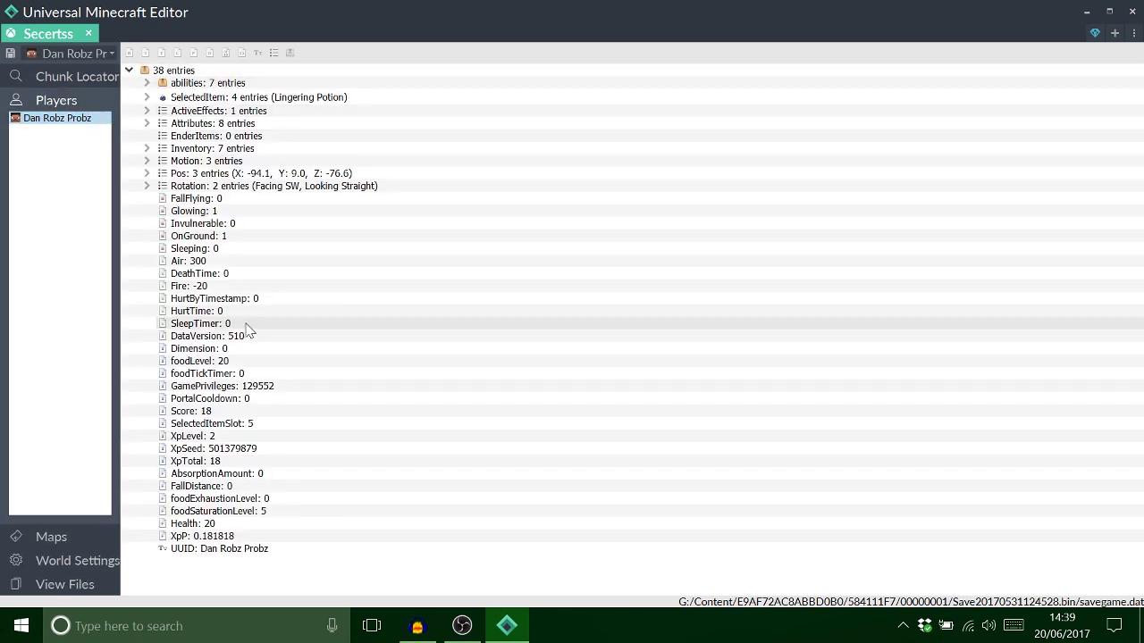
Expand the player's Inventory list and all five Splash Potion entries in it.
left_click(149, 149)
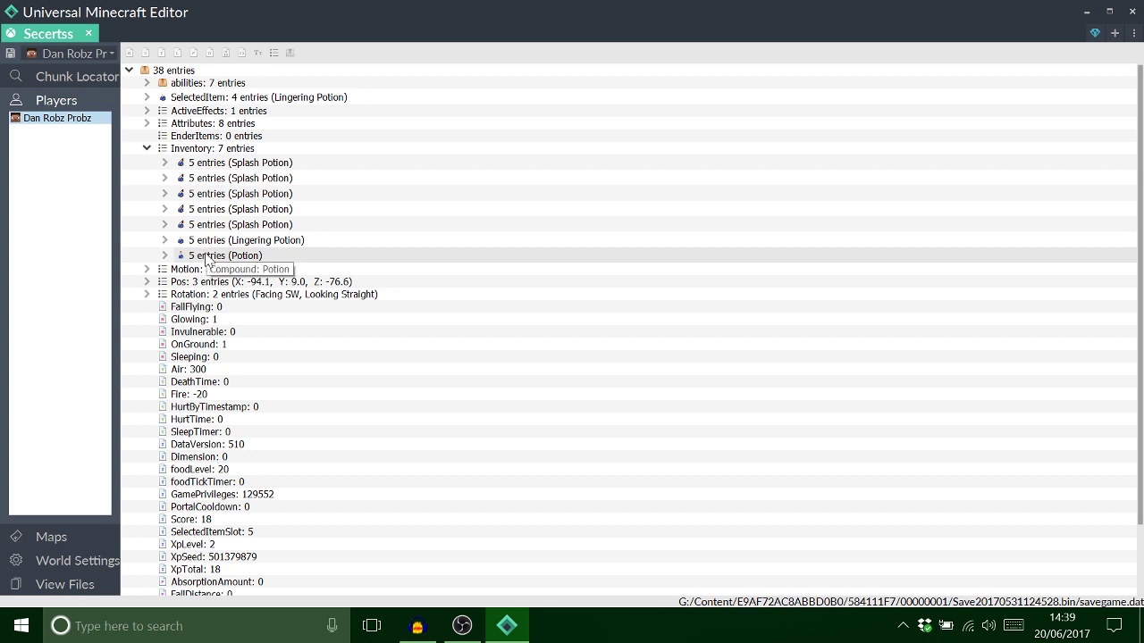
left_click(184, 167)
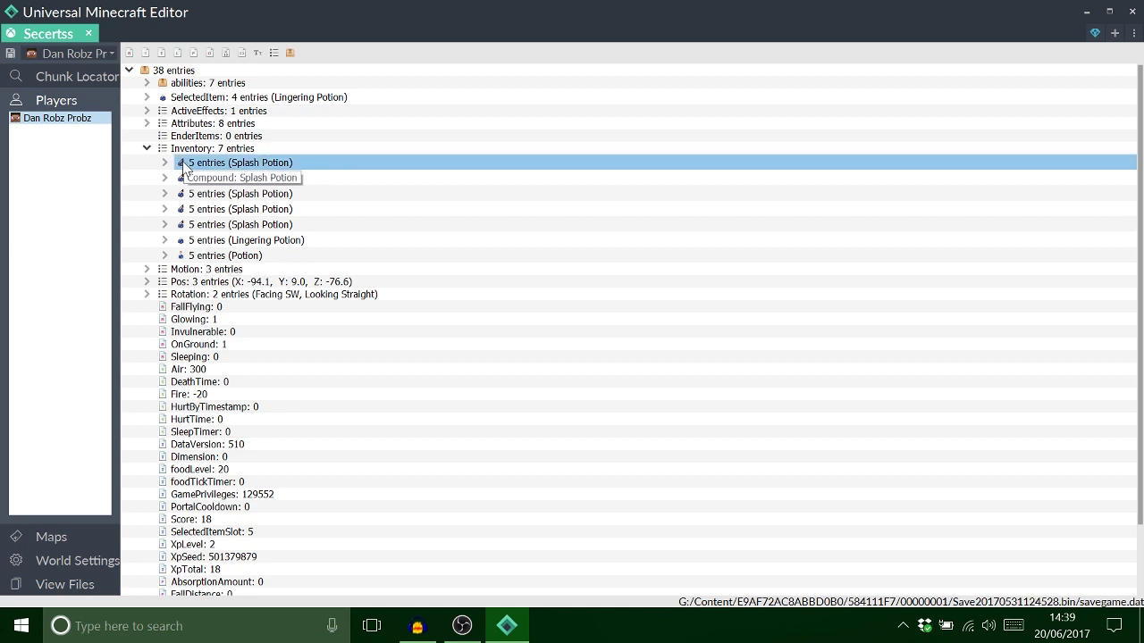
left_click(196, 225, "shift")
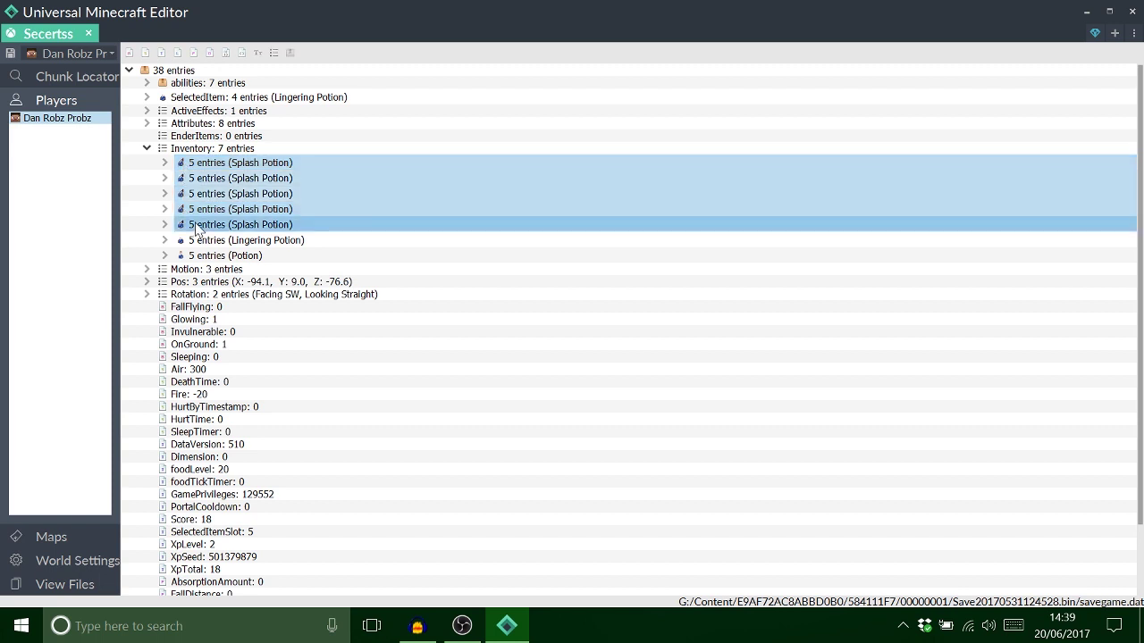
right_click(197, 229)
left_click(218, 240)
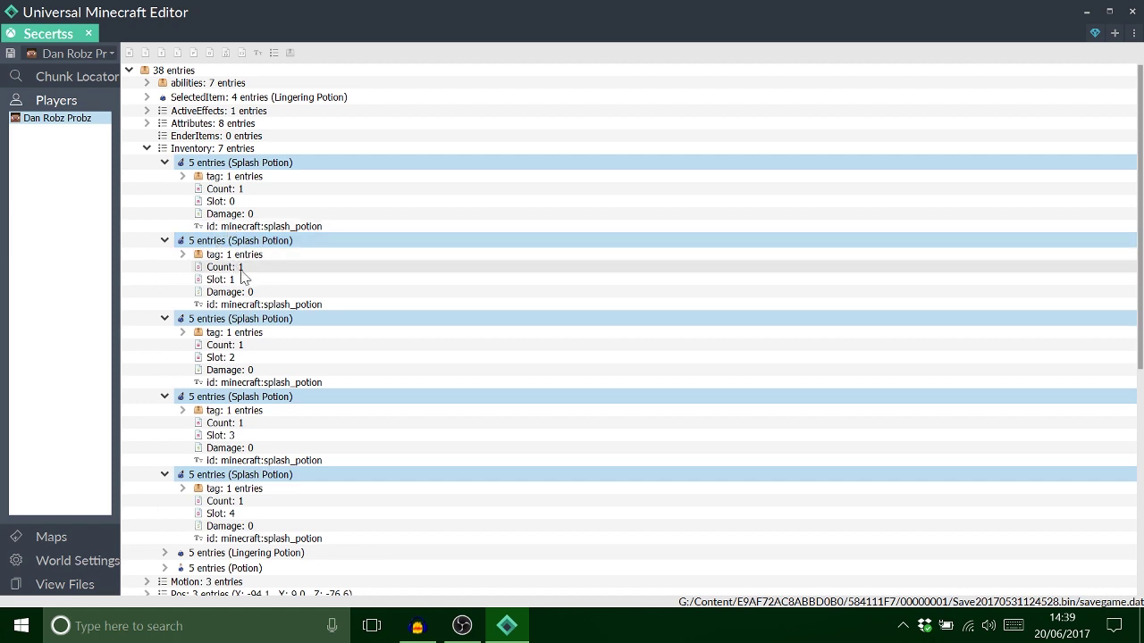
Set the Potion value in the first Splash Potion's tag compound to minecraft:Uncraftable Potion.
left_click(182, 176)
left_click(224, 178)
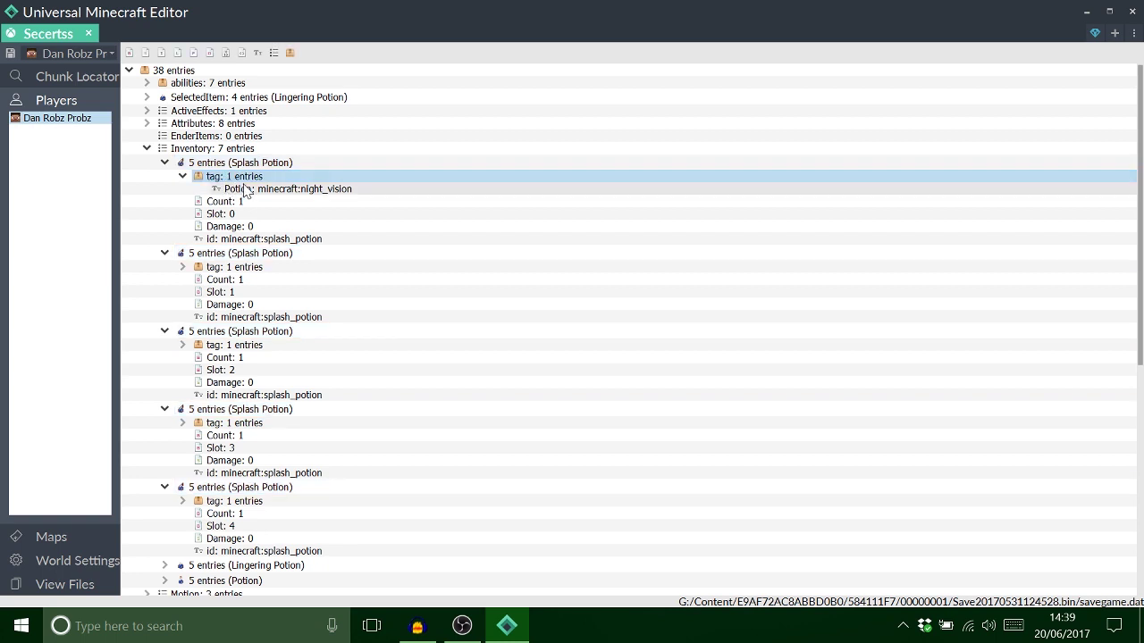
double_click(247, 191)
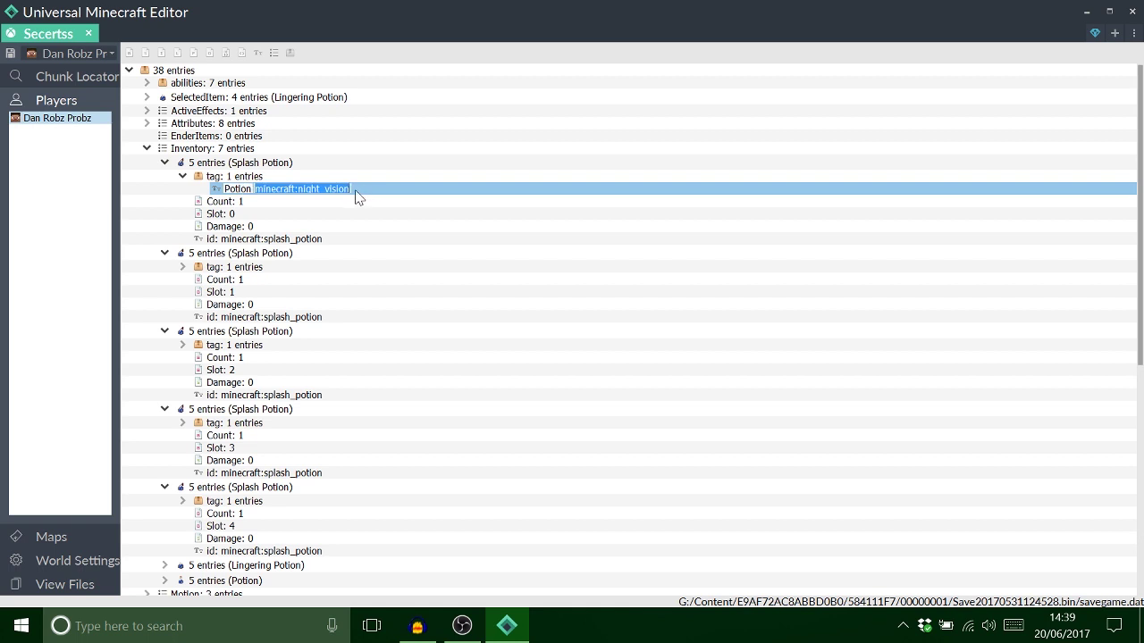
key("End")
key("shift+Left")
key("shift+Left")
key("shift+Left")
key("shift+Left")
key("shift+Left")
key("shift+Left")
key("shift+Left")
key("shift+Left")
key("shift+Left")
key("shift+Left")
key("shift+Left")
key("shift+Left")
key("BackSpace")
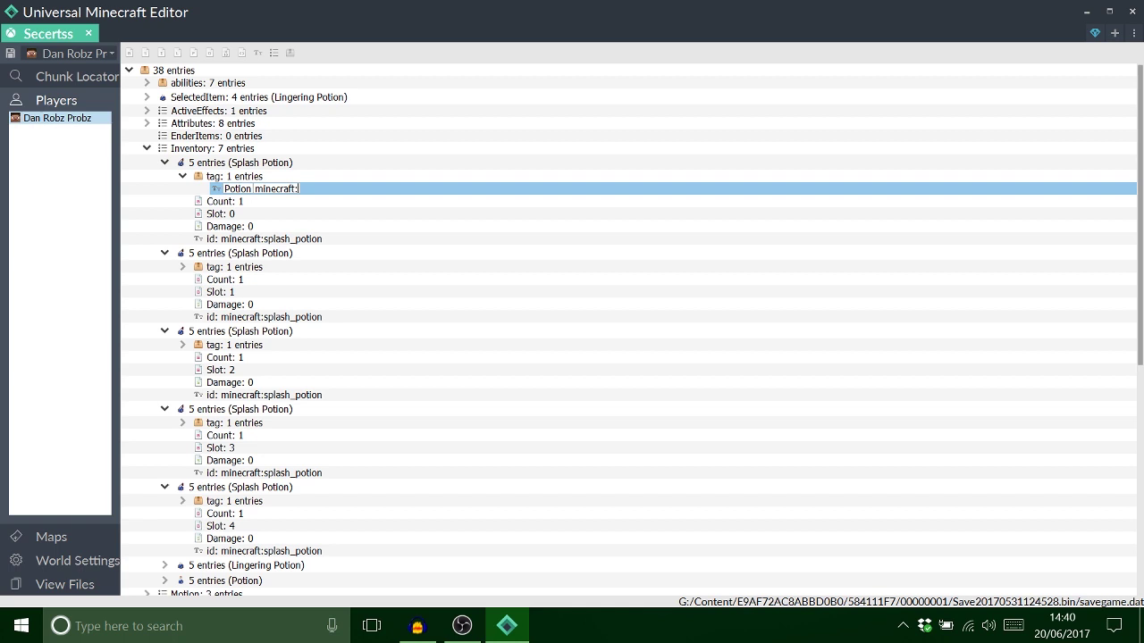
type("Uncraftable Potion")
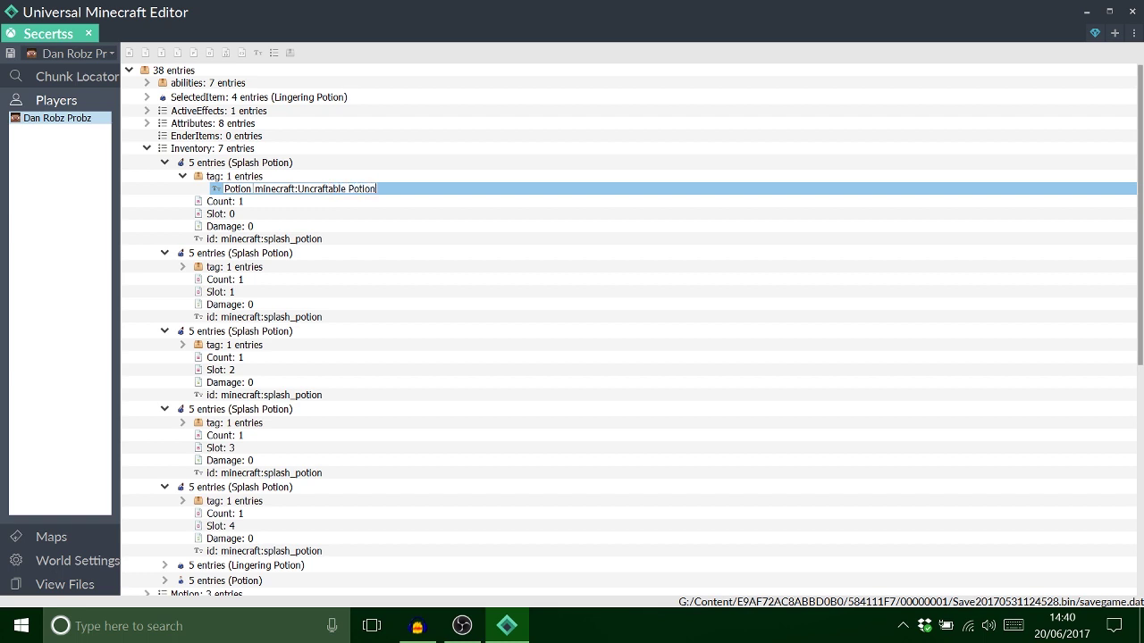
key("Return")
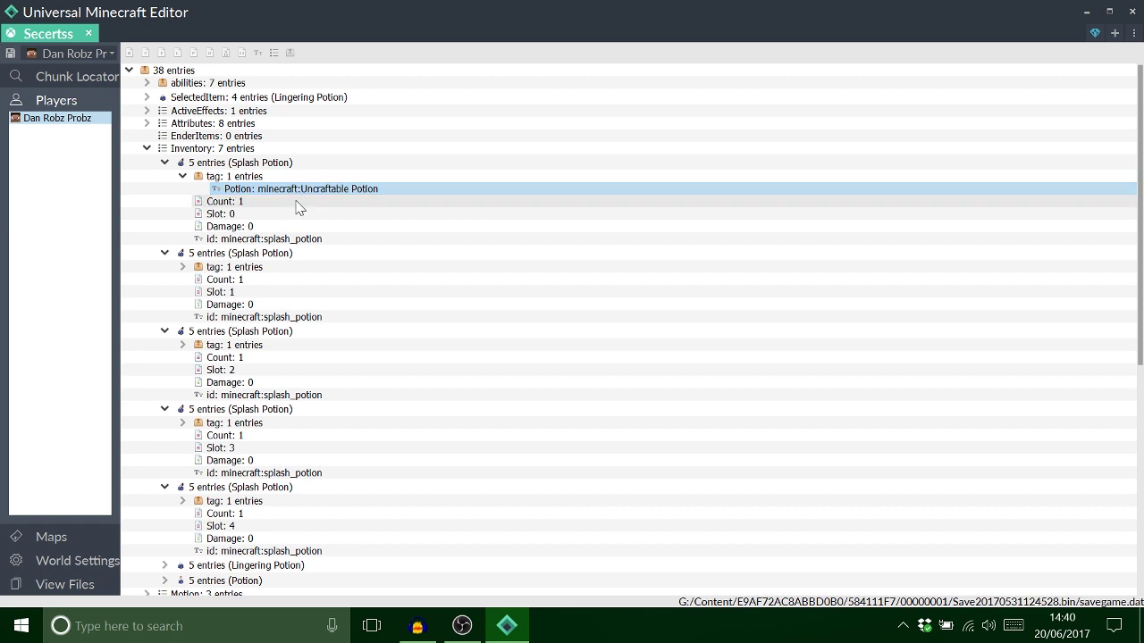
Insert a compound tag named display into the first Splash Potion's tag compound.
left_click(234, 177)
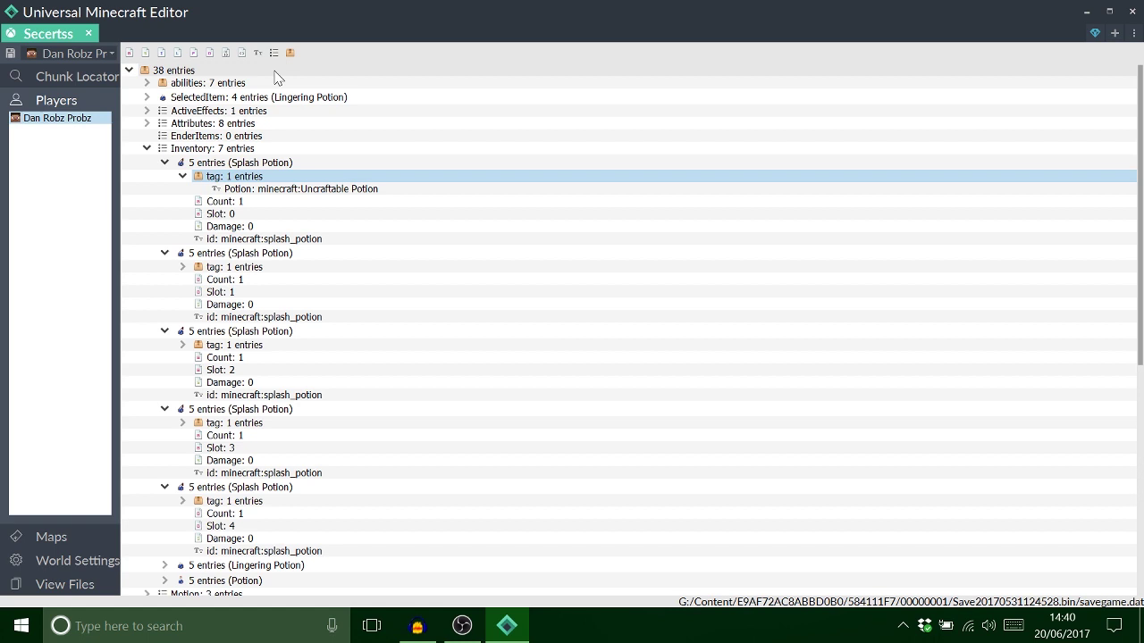
right_click(228, 178)
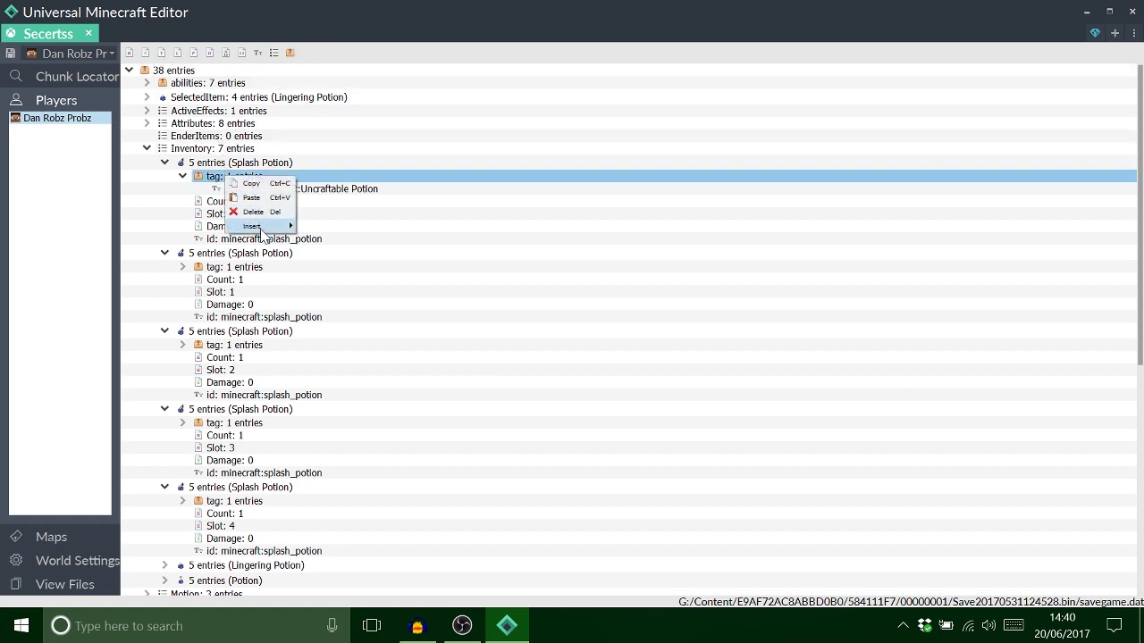
mouse_move(259, 226)
left_click(341, 345)
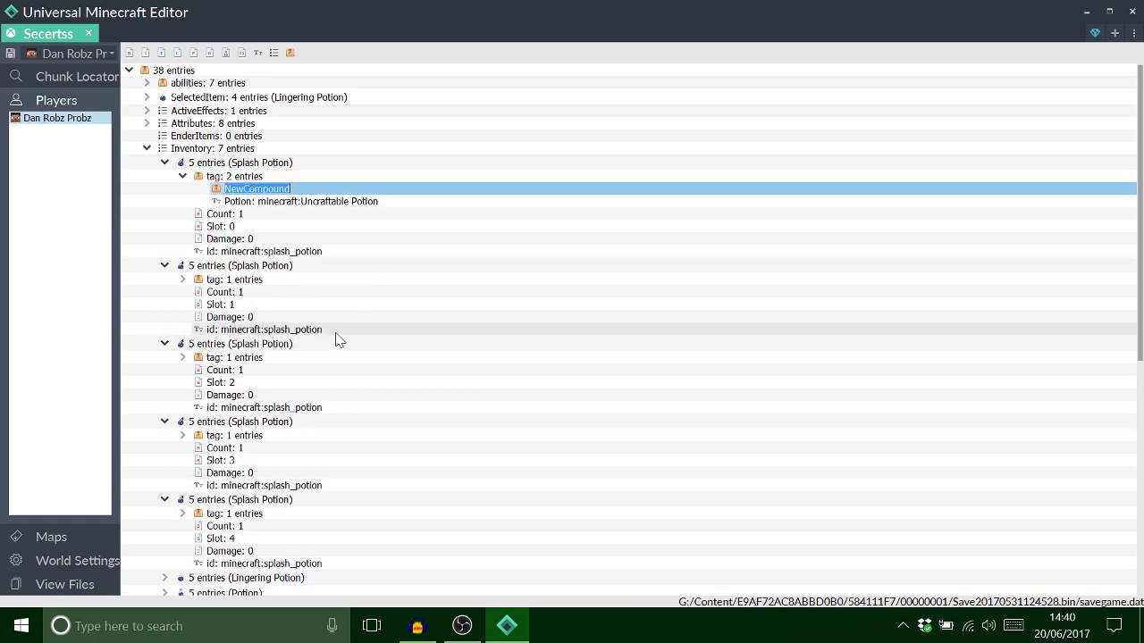
type("display")
key("Return")
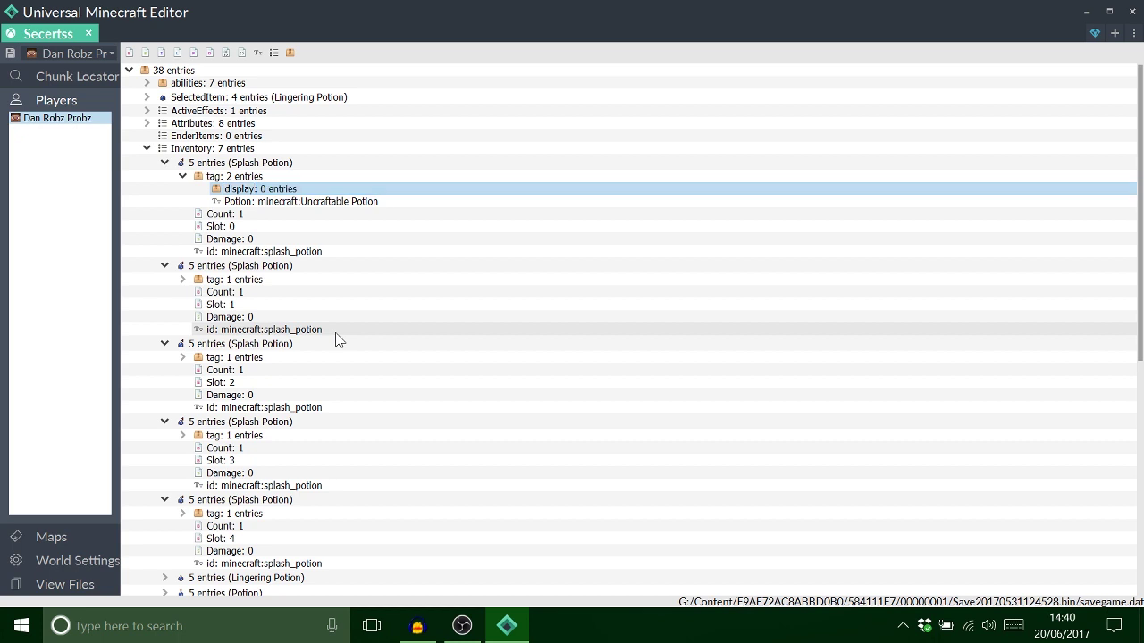
Insert a string tag called Name with the value Lev Potion into the display compound.
right_click(260, 193)
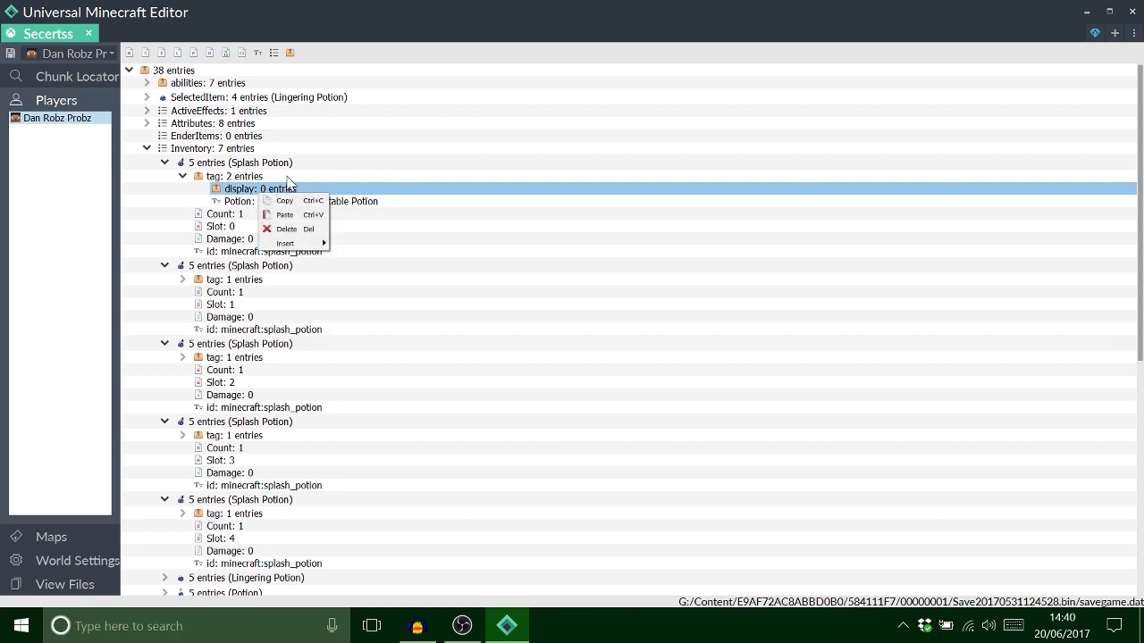
mouse_move(304, 243)
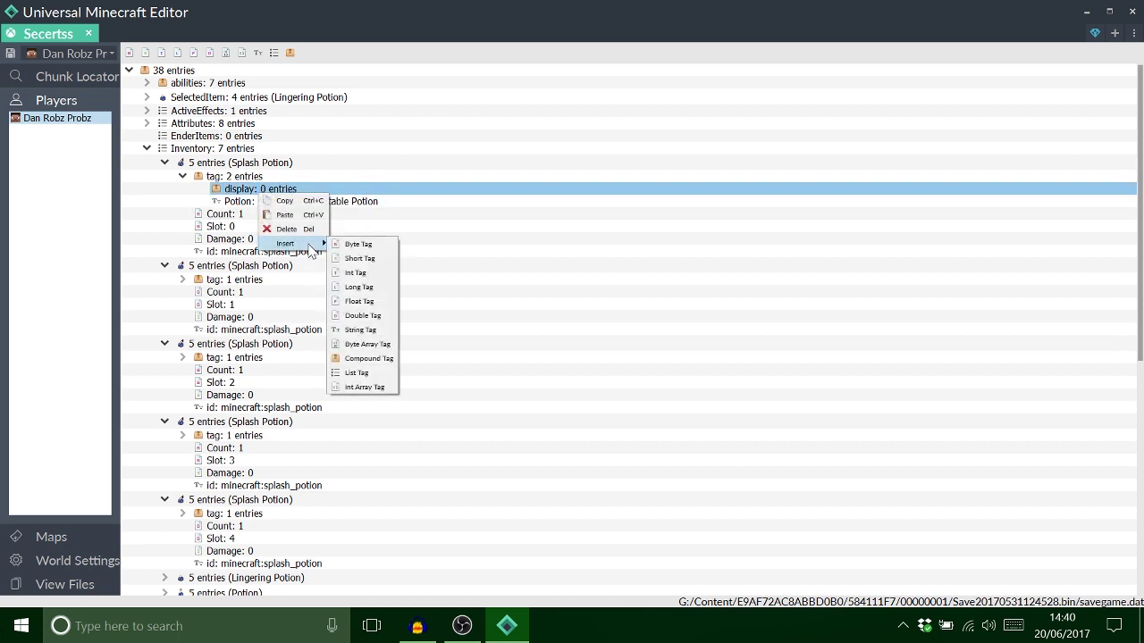
left_click(364, 329)
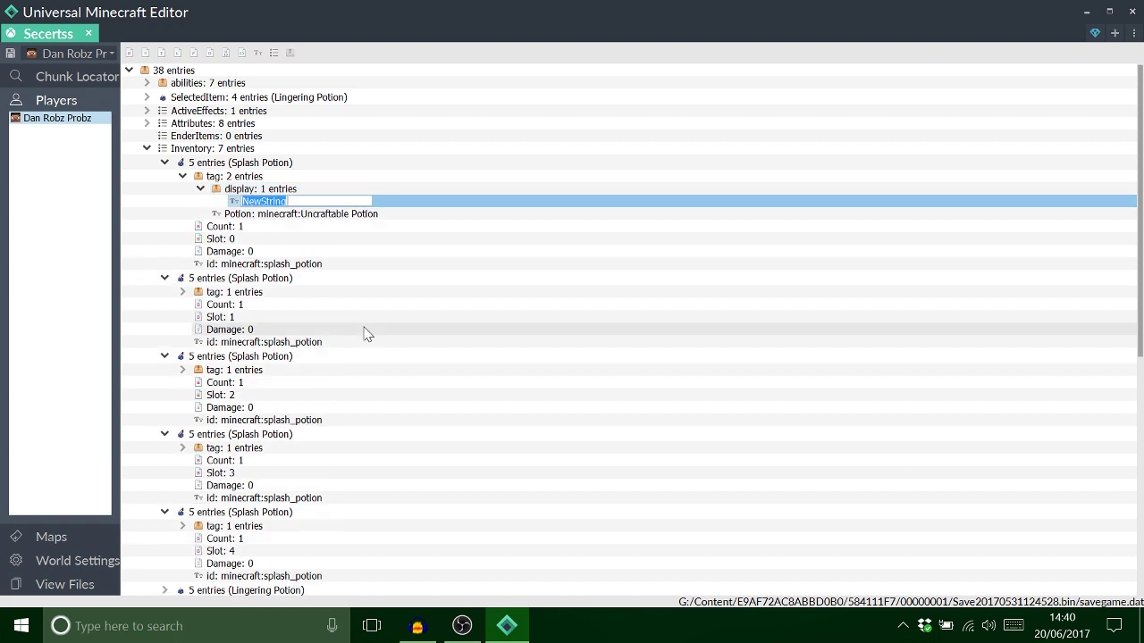
type("Name")
key("Return")
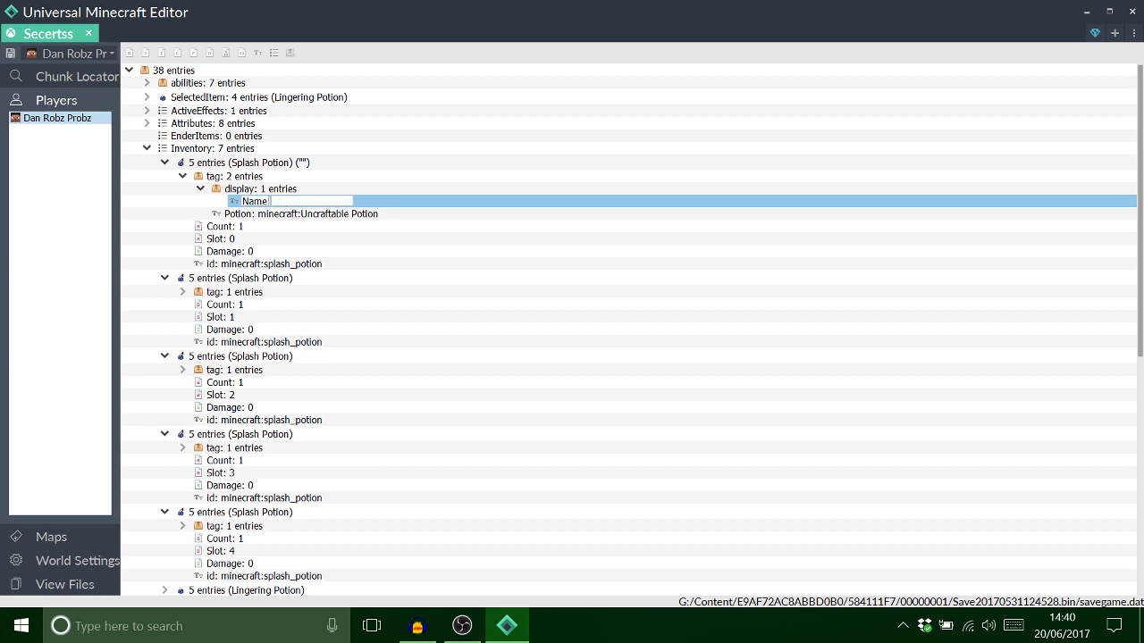
type("Lev")
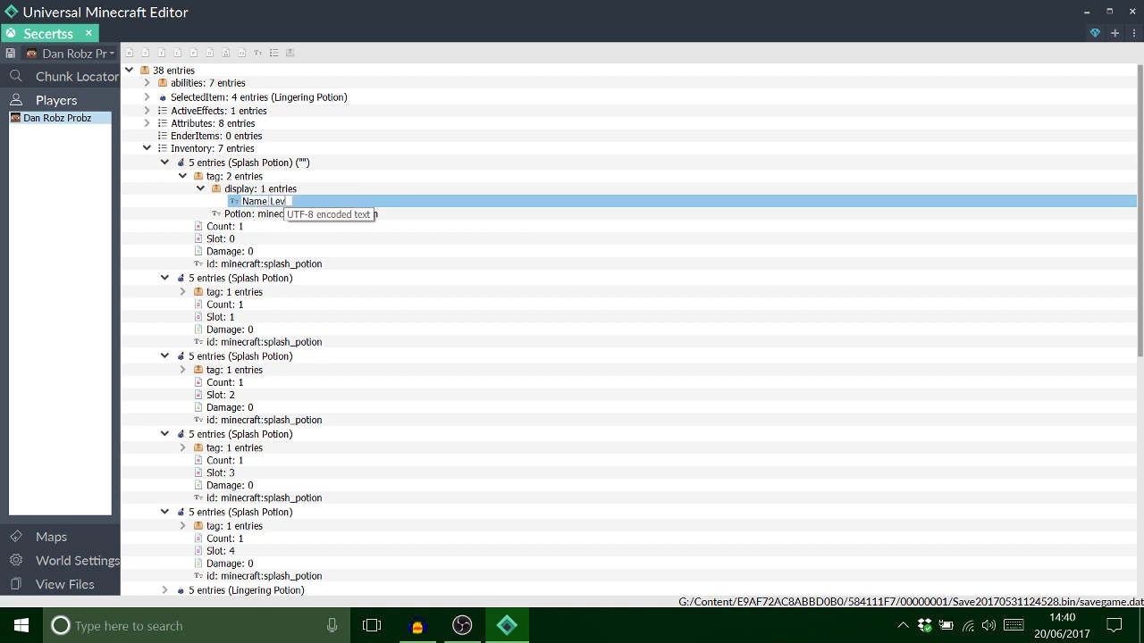
type(" Potion")
key("Return")
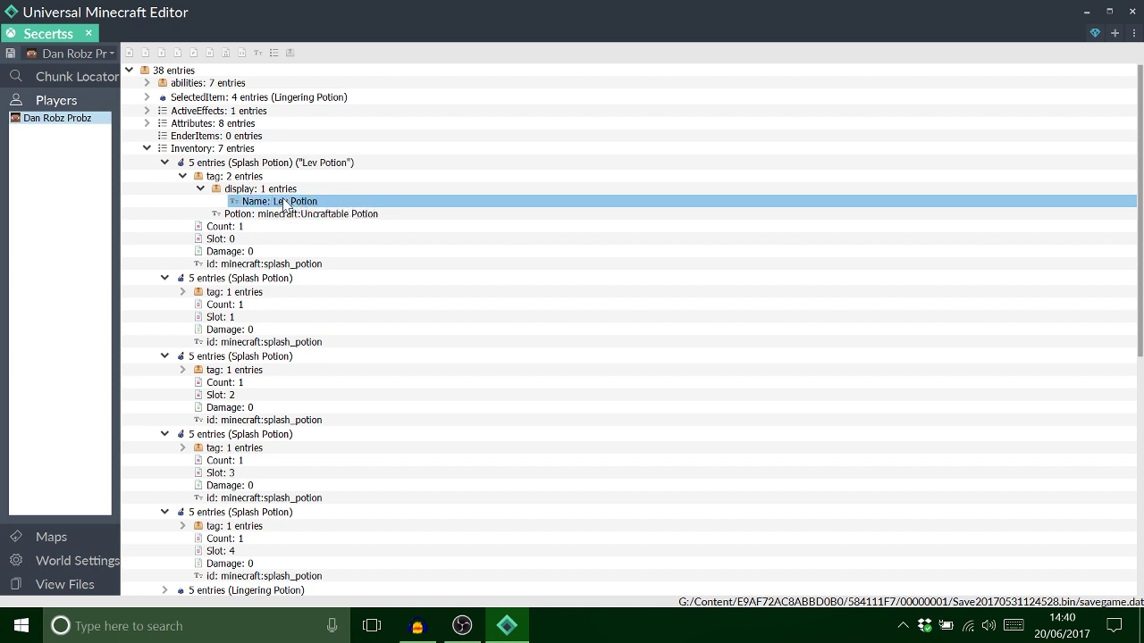
Insert a list tag named CustomPotionEffects into the Lev Potion's tag compound.
left_click(201, 189)
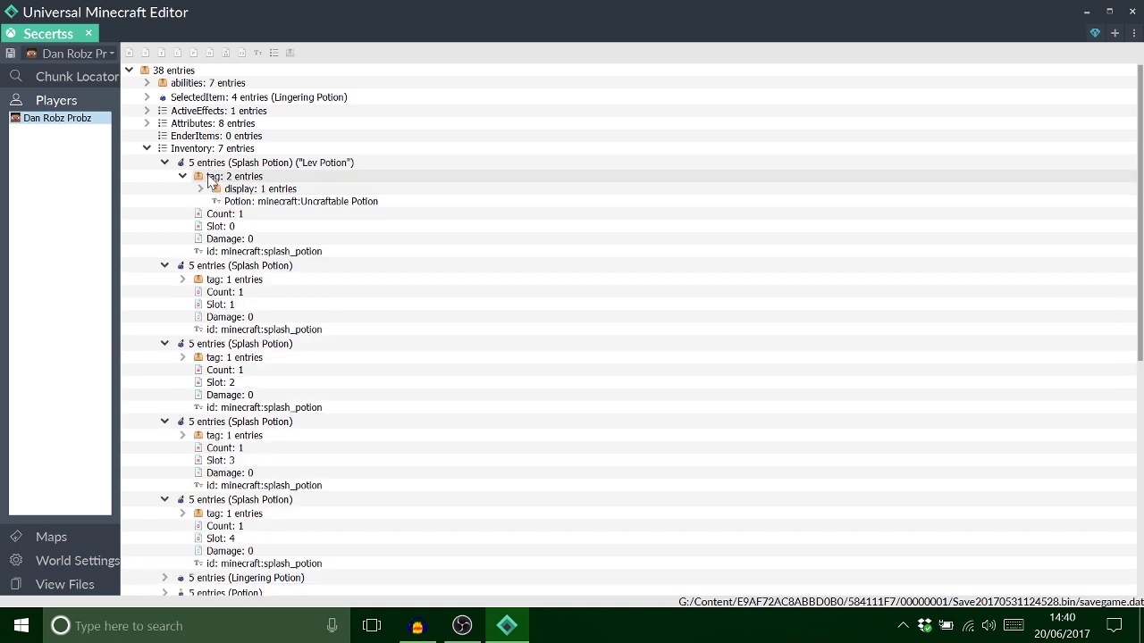
left_click(210, 178)
left_click(201, 188)
right_click(208, 186)
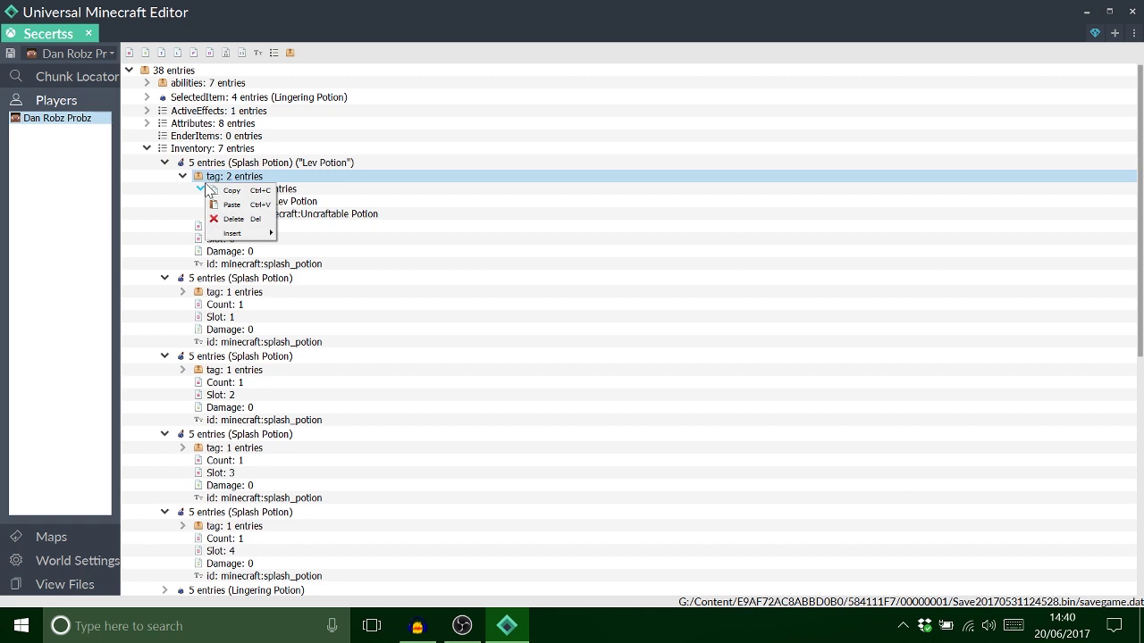
mouse_move(236, 234)
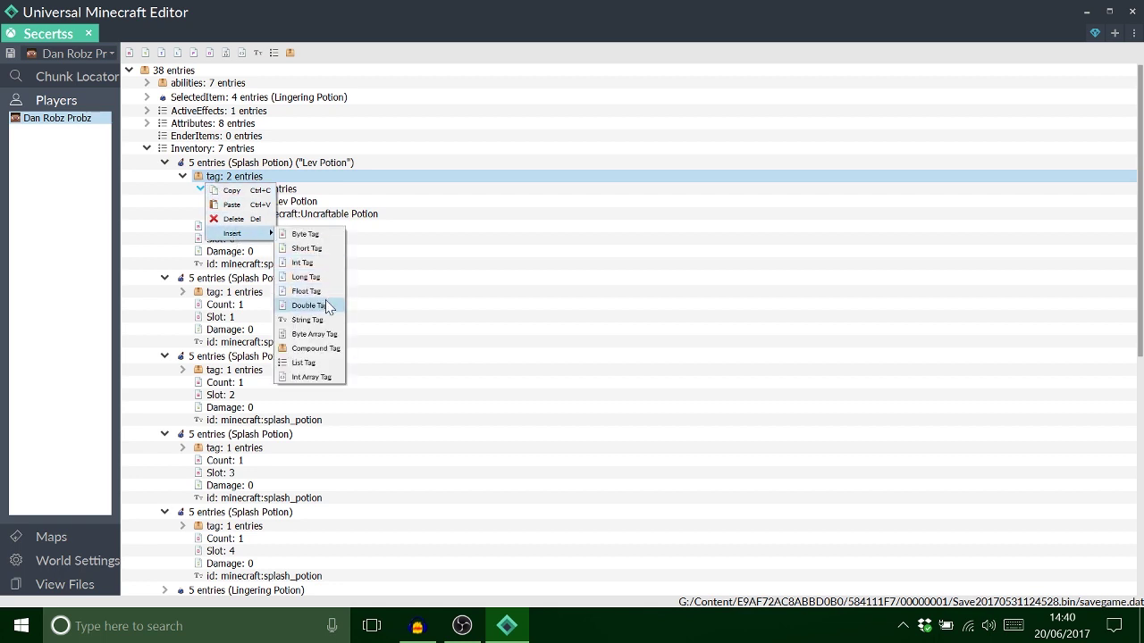
left_click(304, 363)
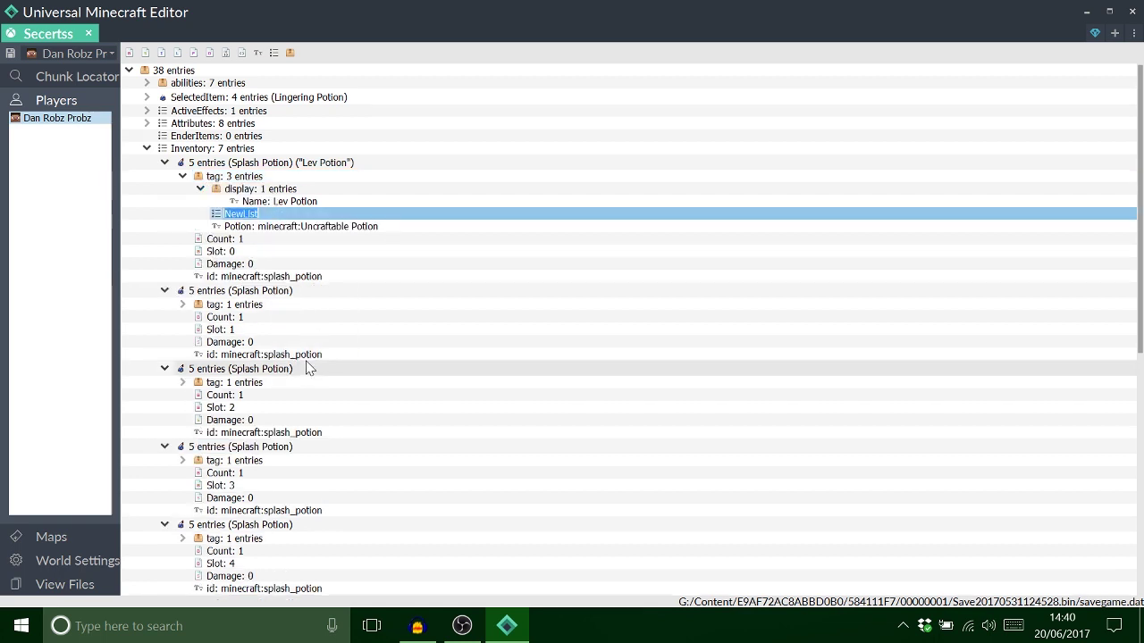
type("Cu")
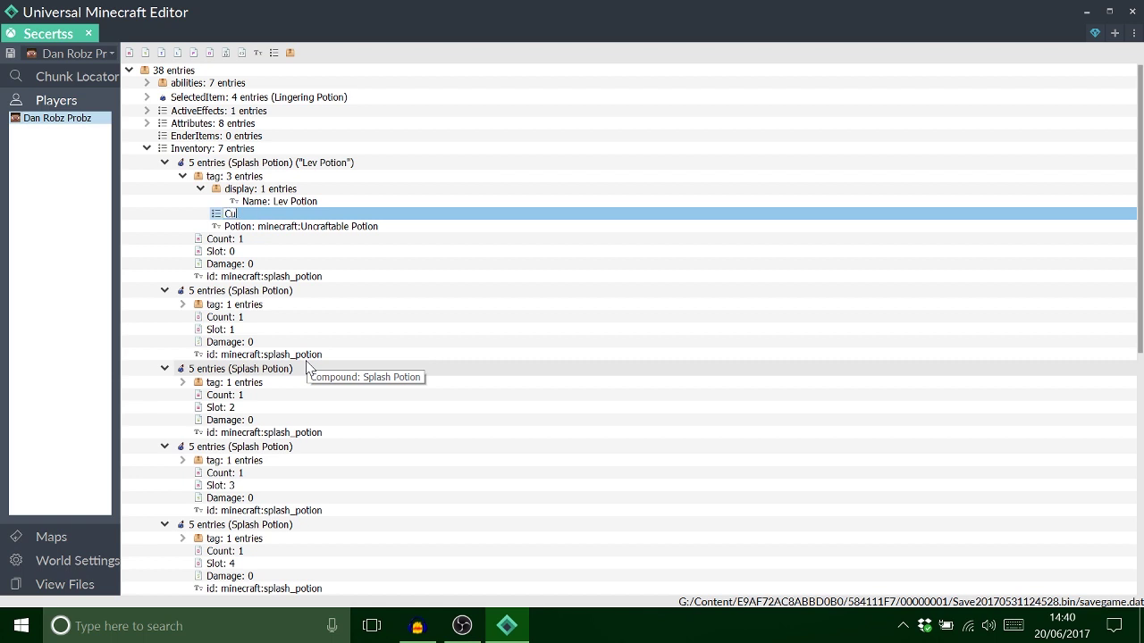
type("stomPotionEffects")
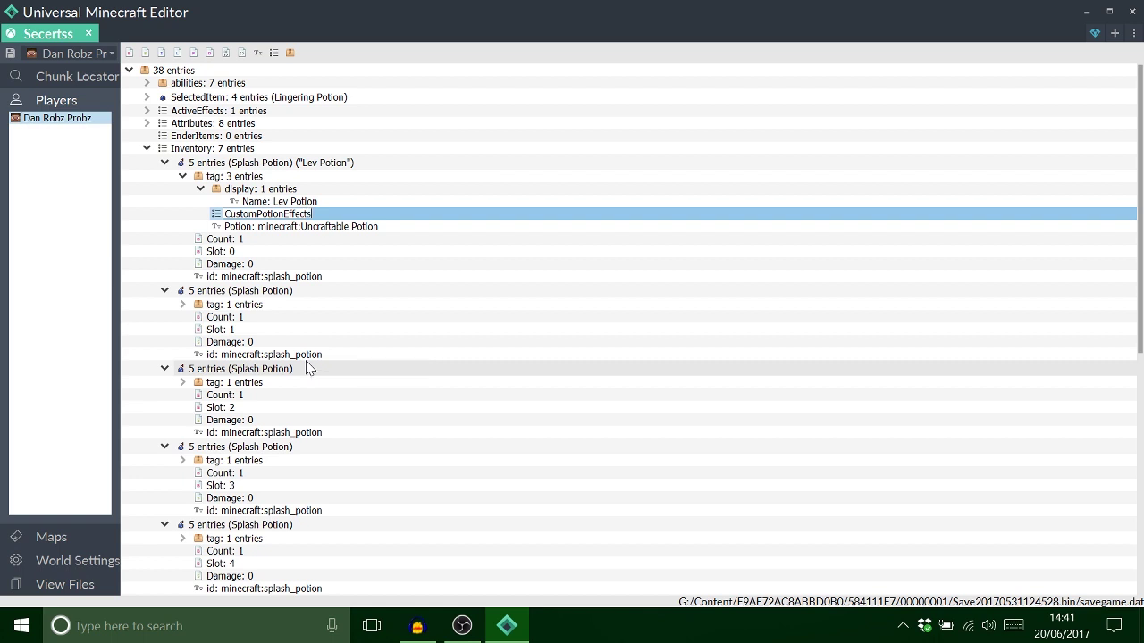
key("Return")
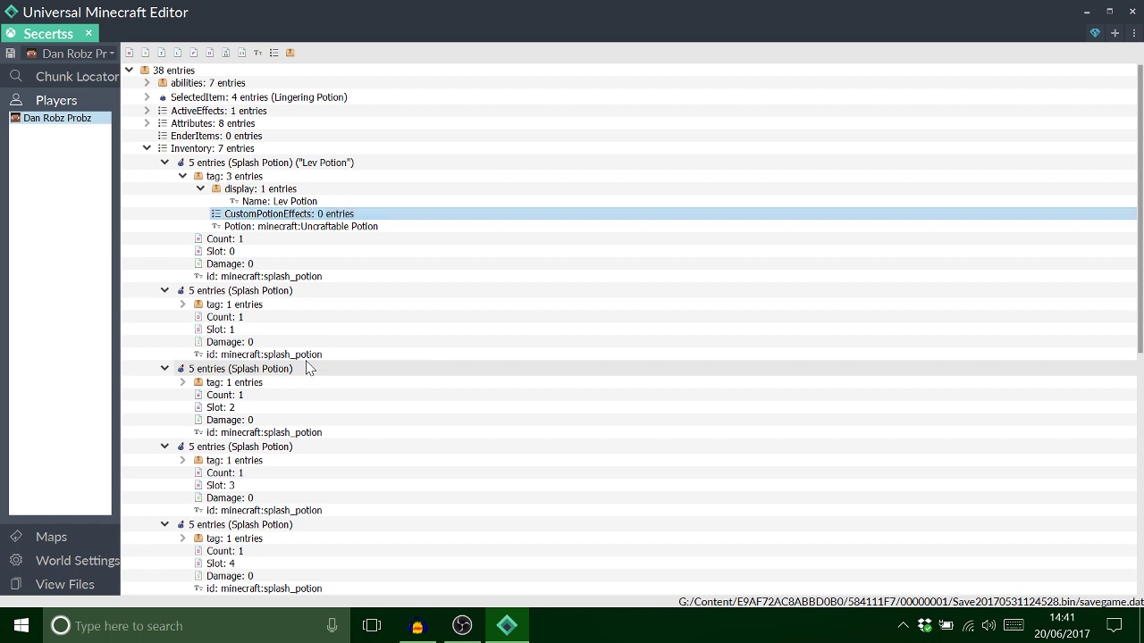
right_click(302, 216)
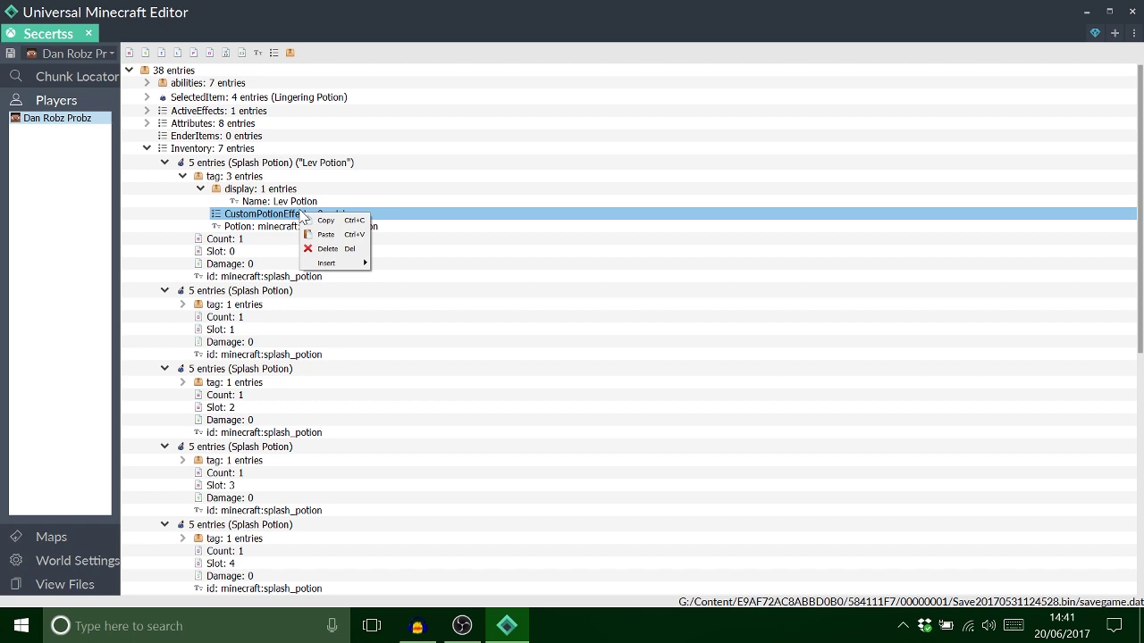
mouse_move(338, 264)
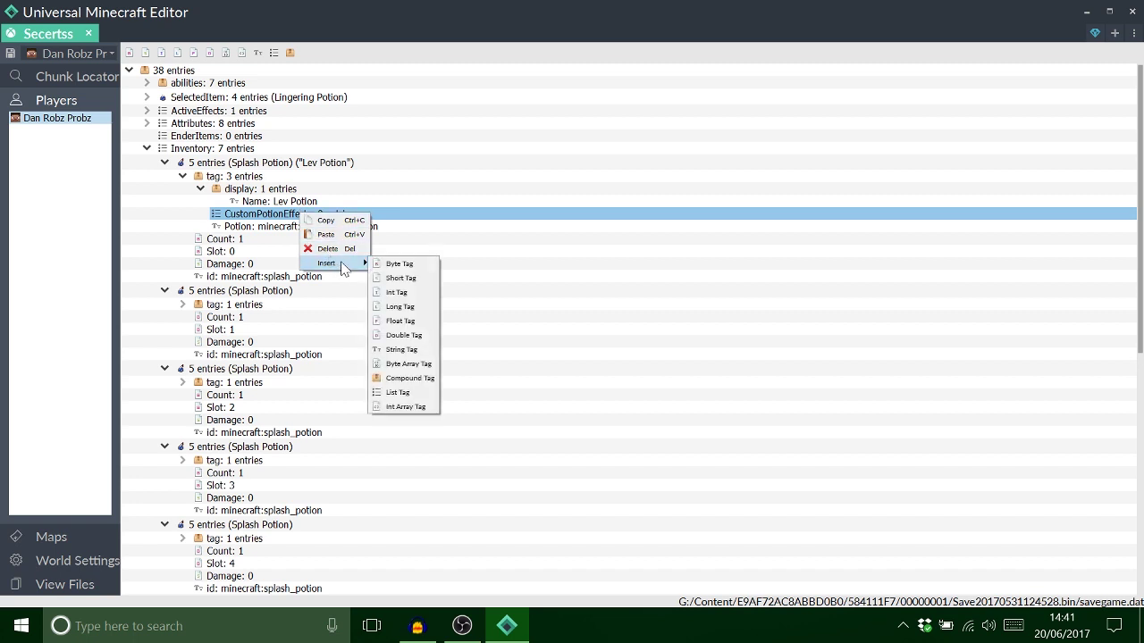
left_click(393, 264)
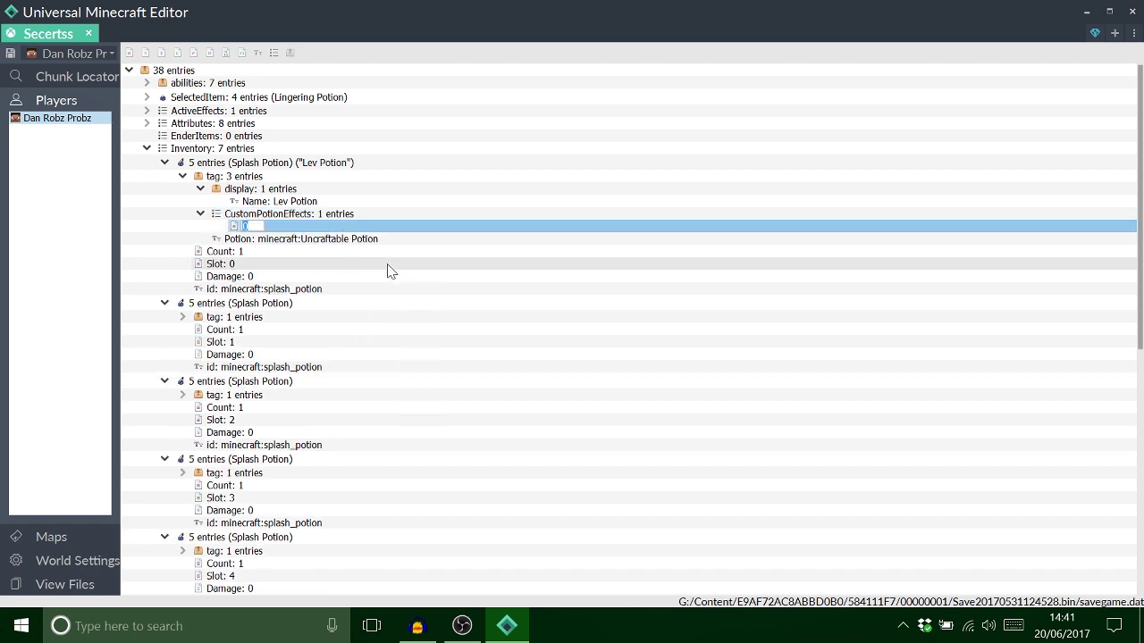
type("Id")
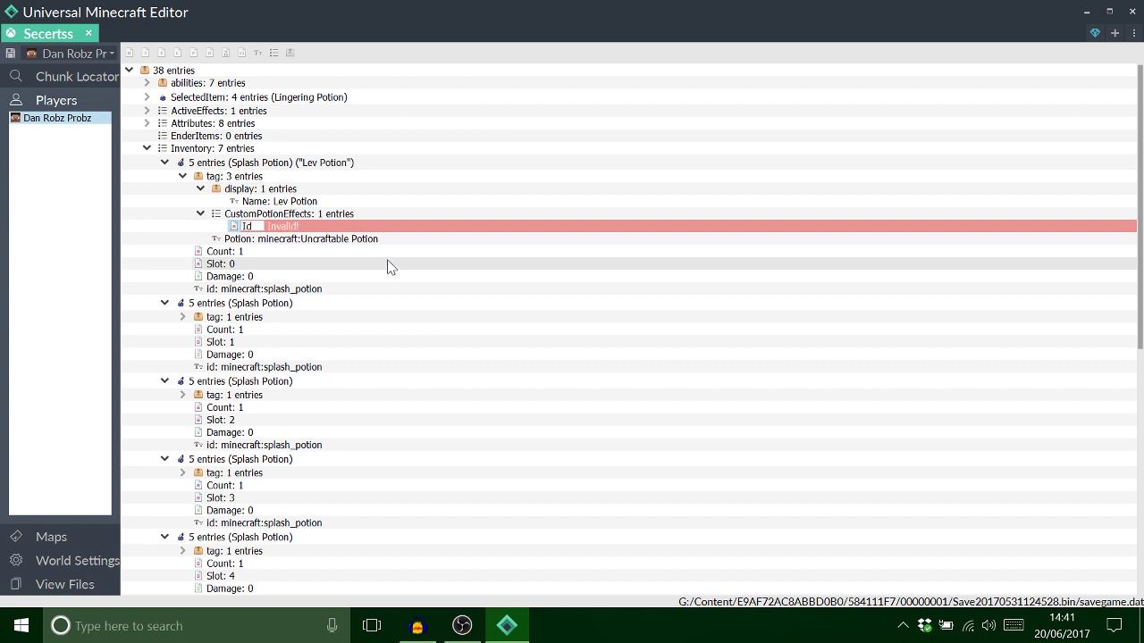
left_click(268, 225)
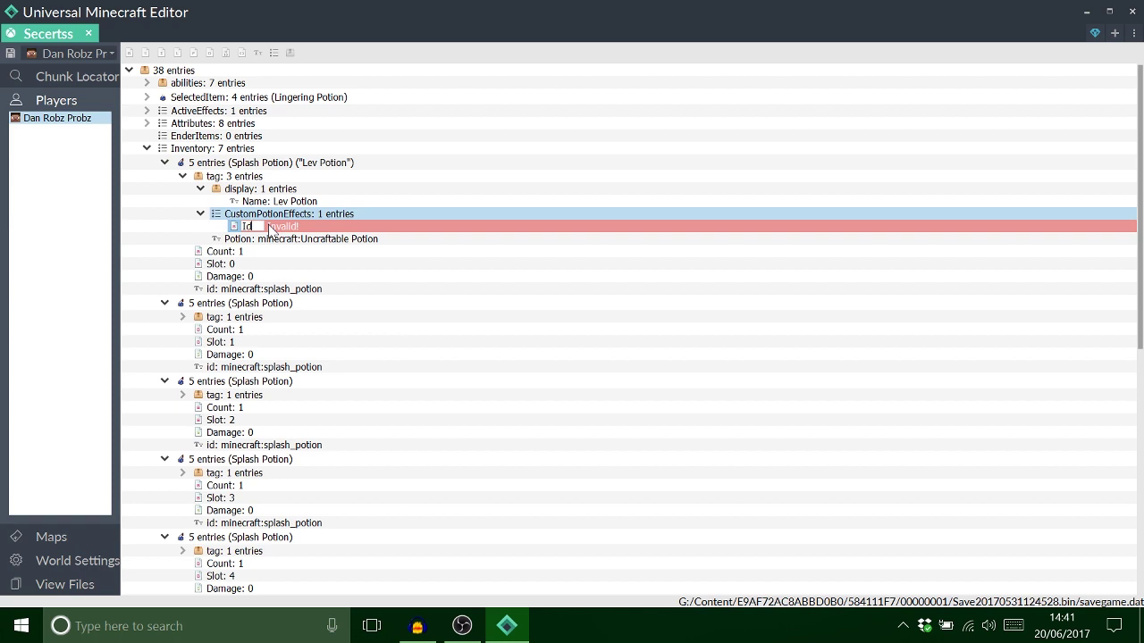
key("BackSpace")
key("BackSpace")
key("Return")
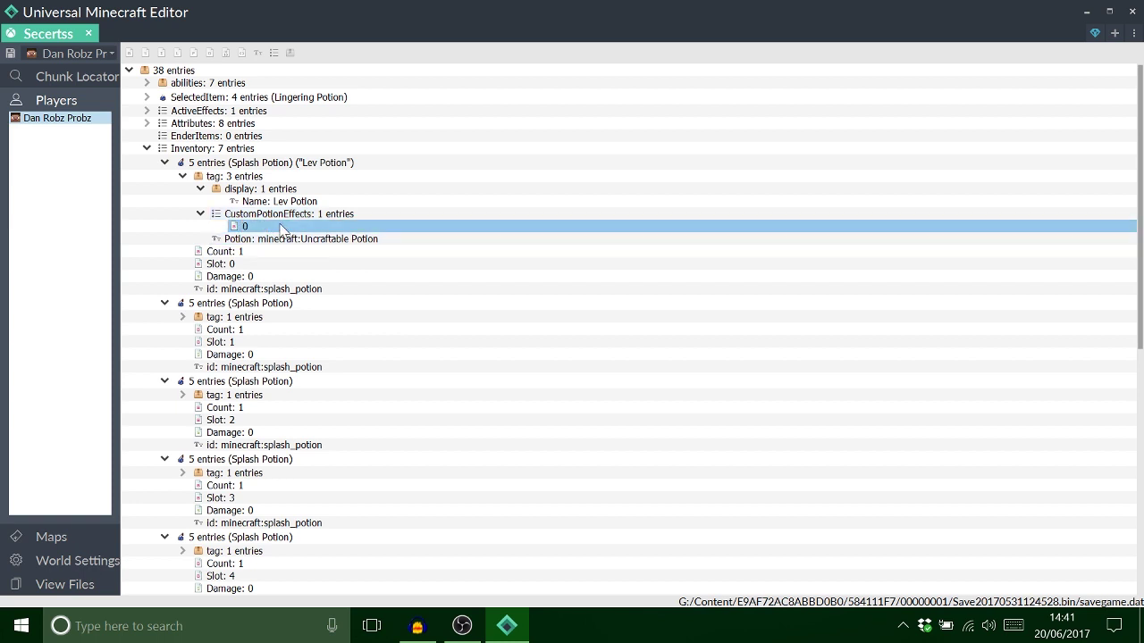
key("Delete")
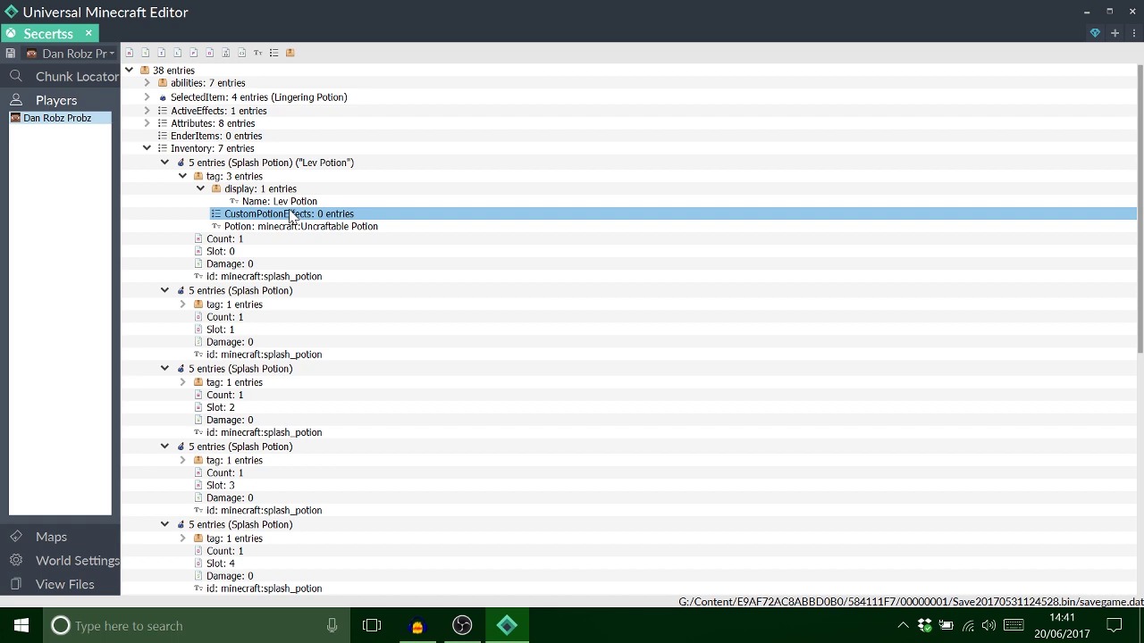
Insert an empty compound tag into the CustomPotionEffects list.
right_click(290, 218)
mouse_move(331, 260)
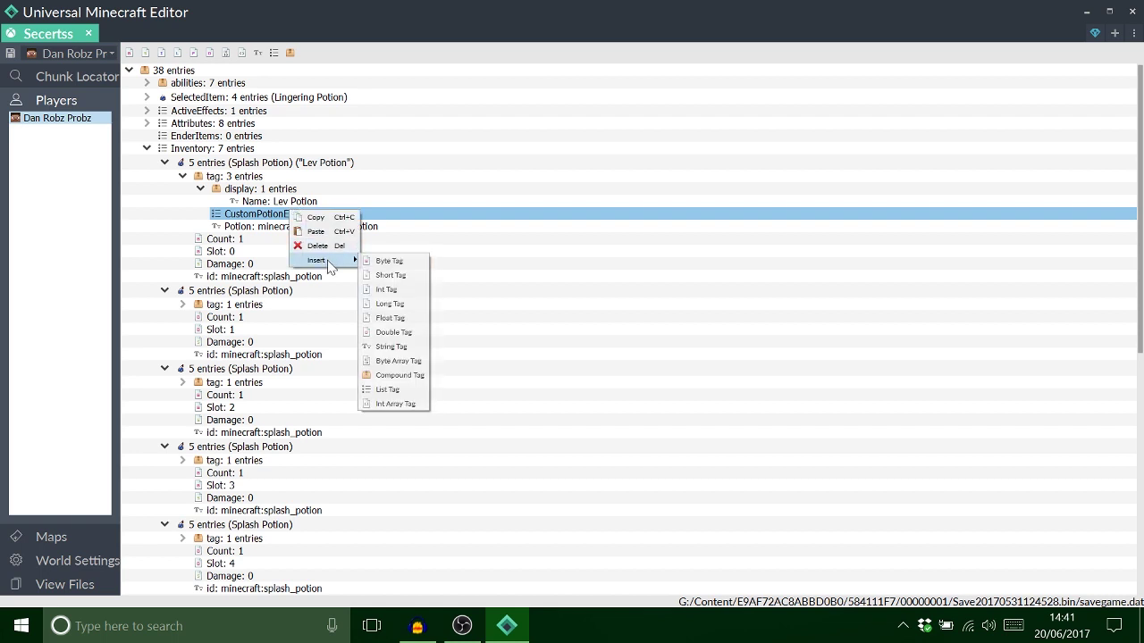
left_click(401, 376)
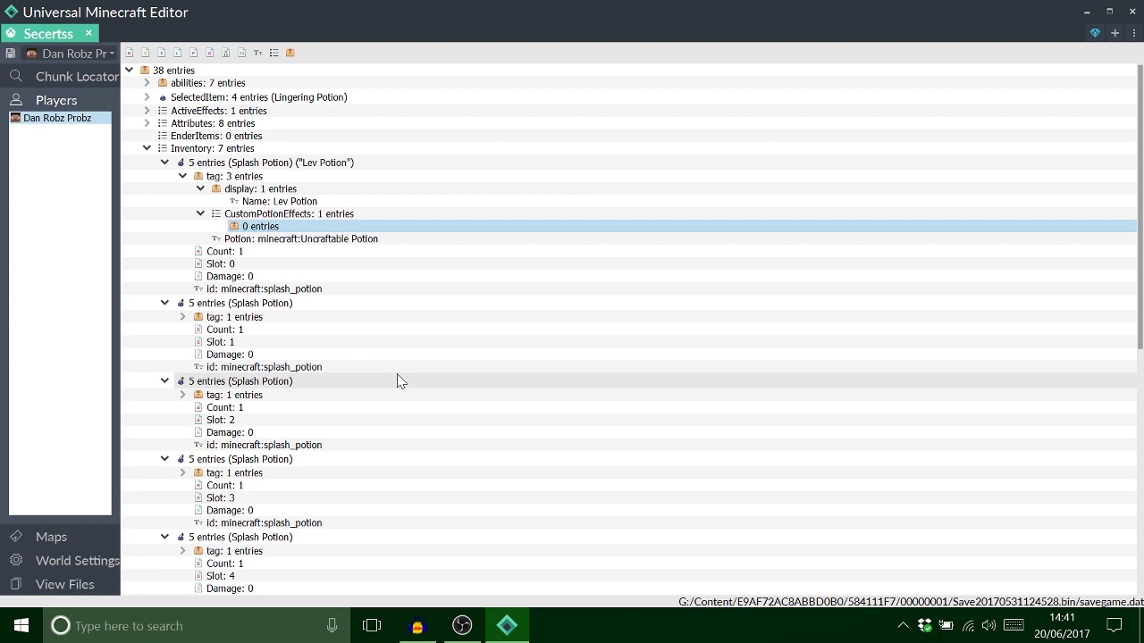
Insert a byte tag named Id with the value 1 into the empty compound under CustomPotionEffects.
right_click(260, 229)
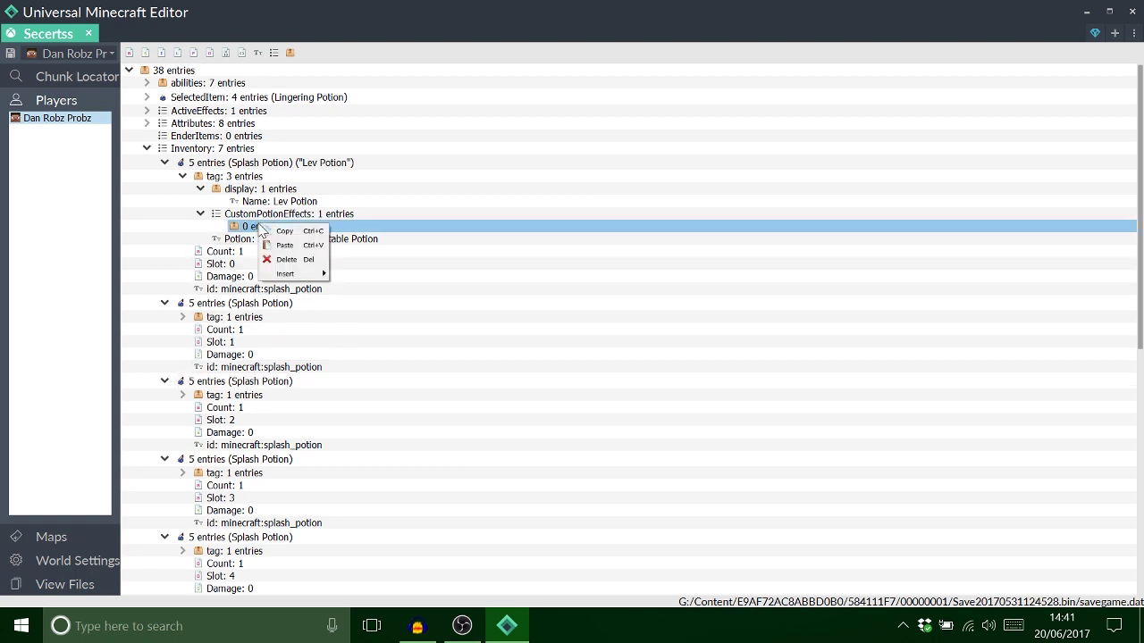
left_click(376, 284)
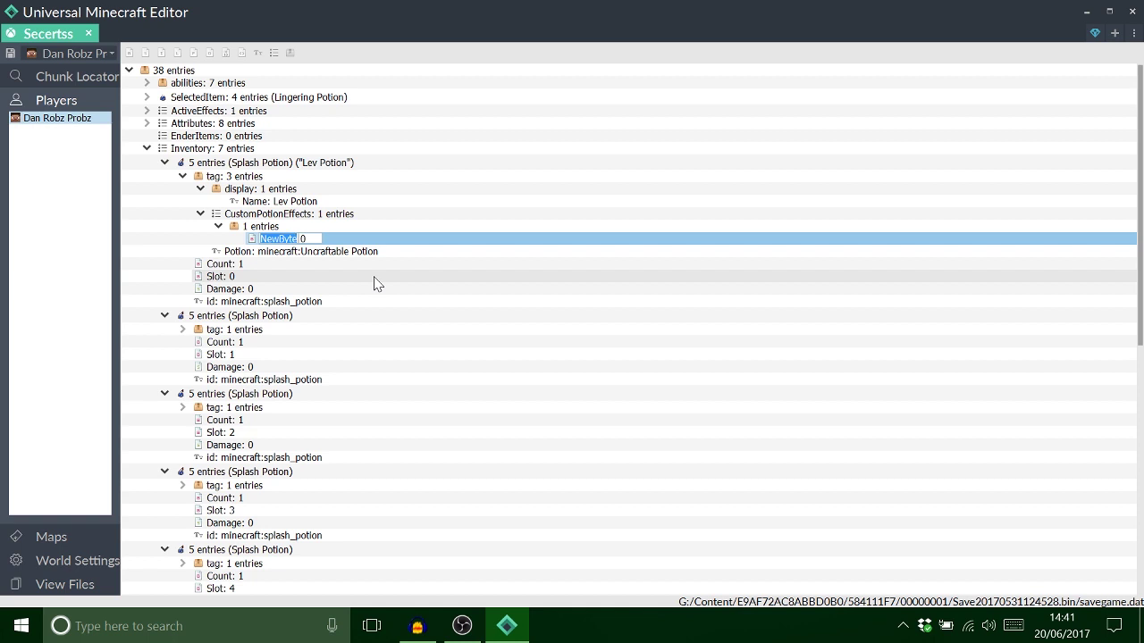
key("BackSpace")
type("Id")
key("Return")
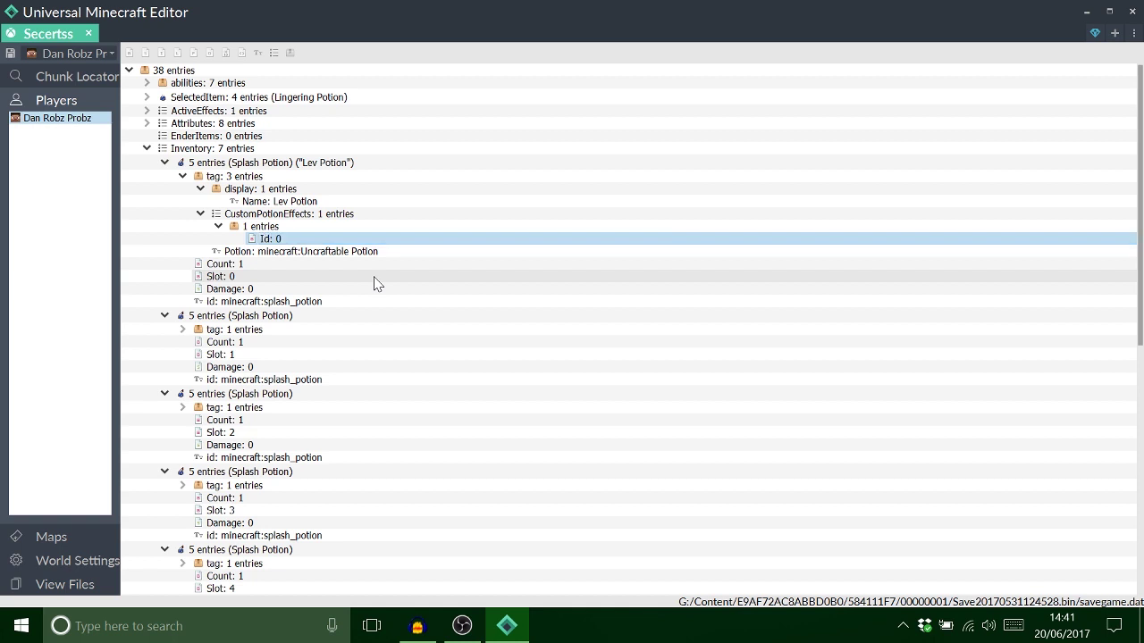
double_click(286, 241)
type("1")
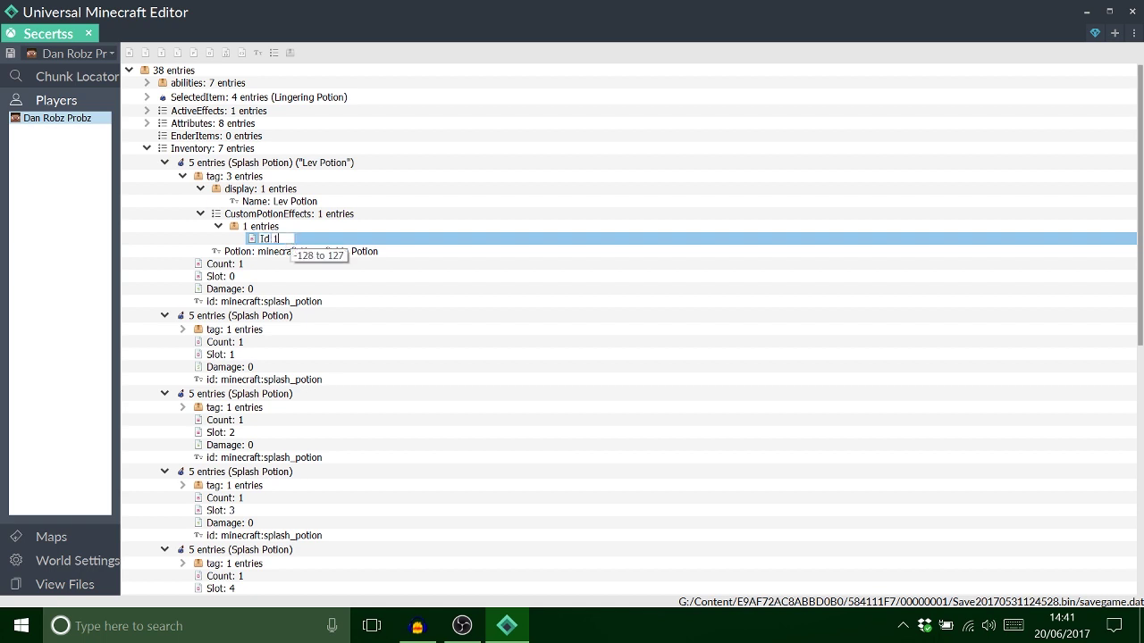
key("Return")
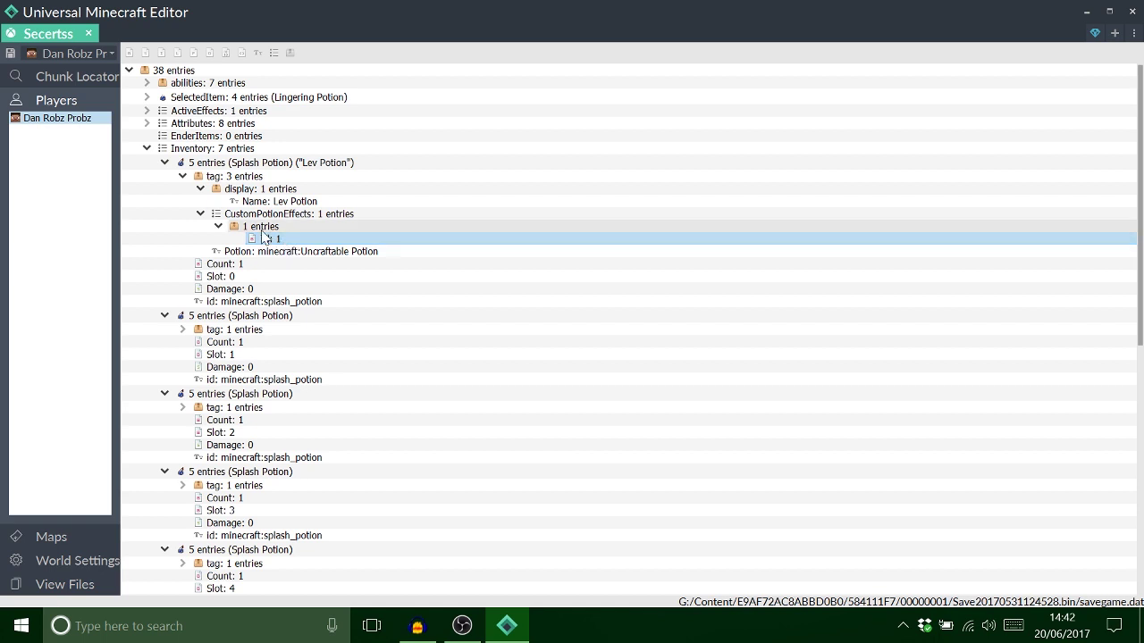
Insert a byte tag named Amplifier into the effect compound under the Lev Potion's CustomPotionEffects.
left_click(265, 228)
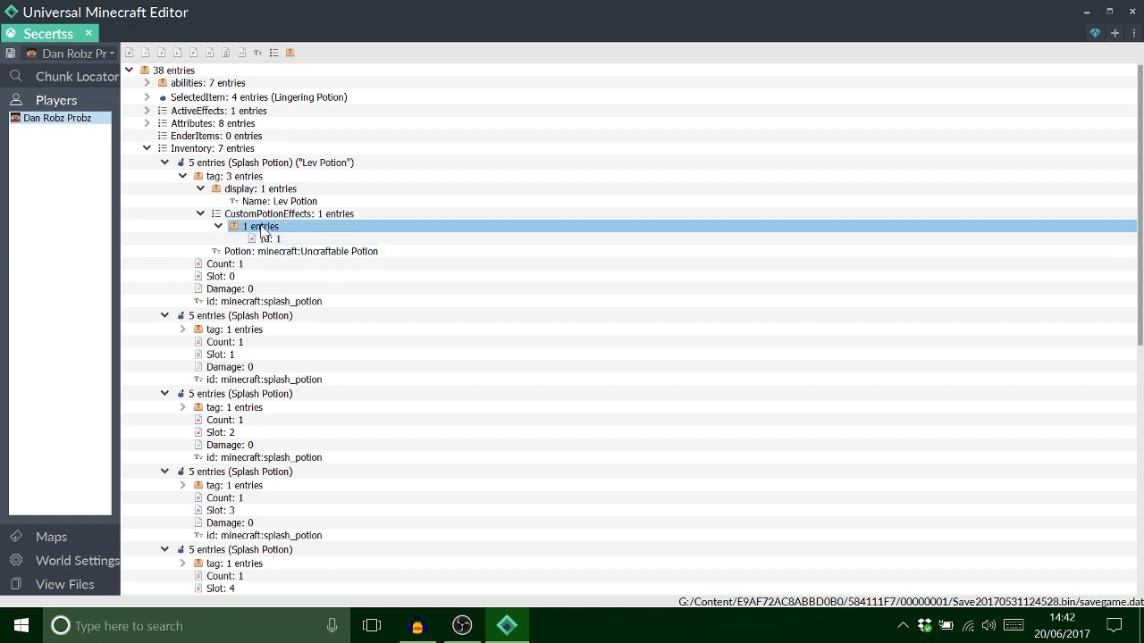
right_click(265, 228)
mouse_move(295, 275)
left_click(341, 277)
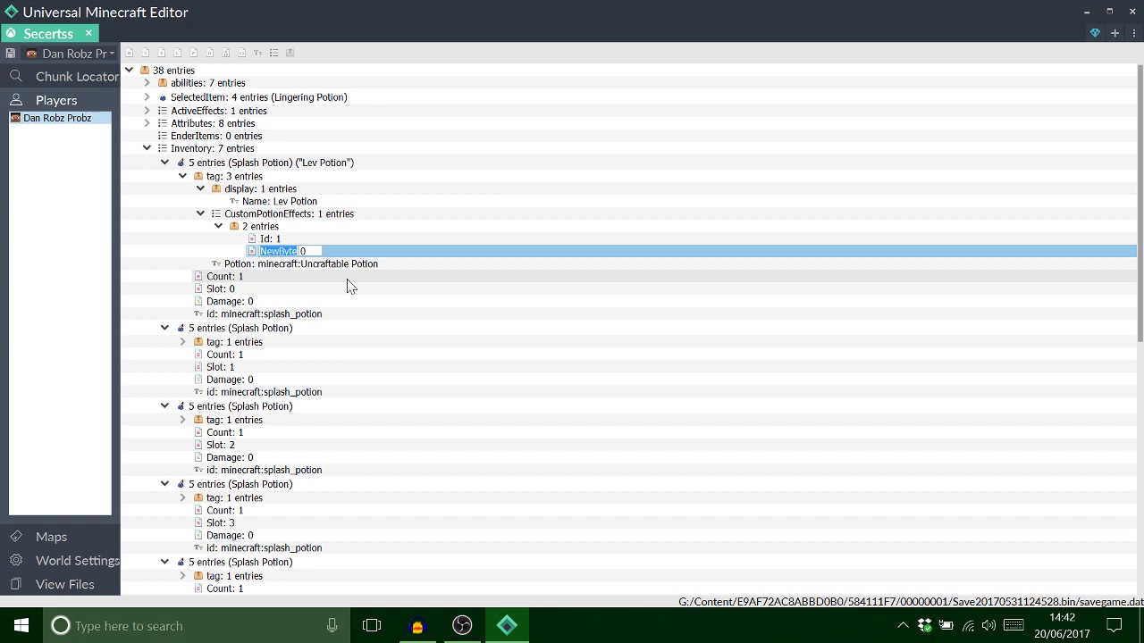
key("BackSpace")
type("Amplifier")
key("Return")
Insert a byte tag named ShowParticles into the same CustomPotionEffects compound.
left_click(262, 227)
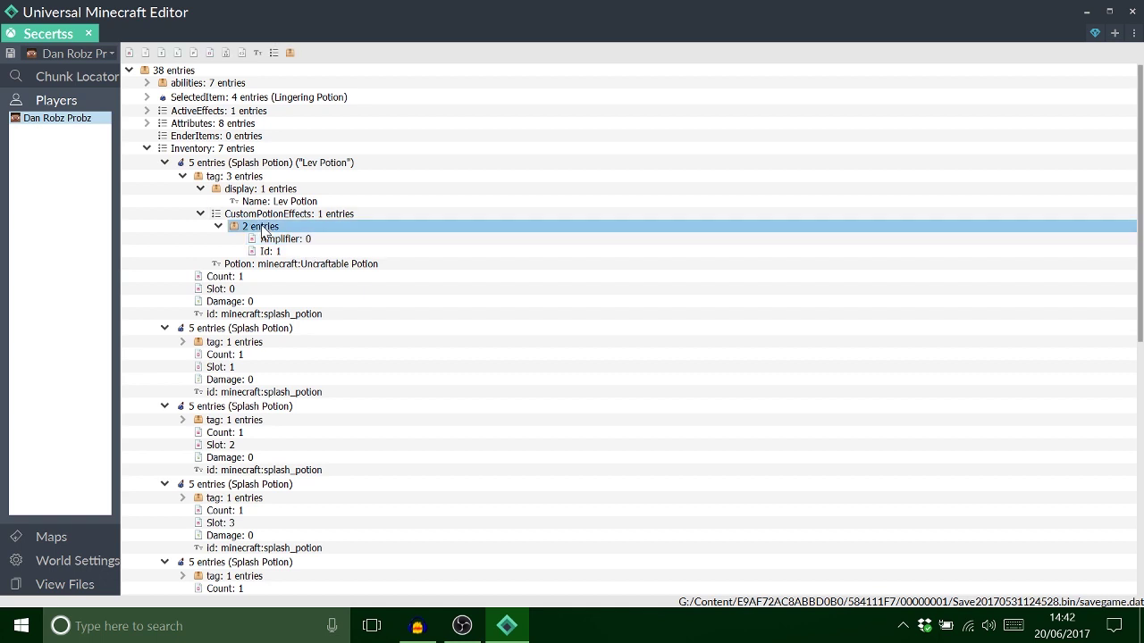
right_click(262, 227)
mouse_move(295, 275)
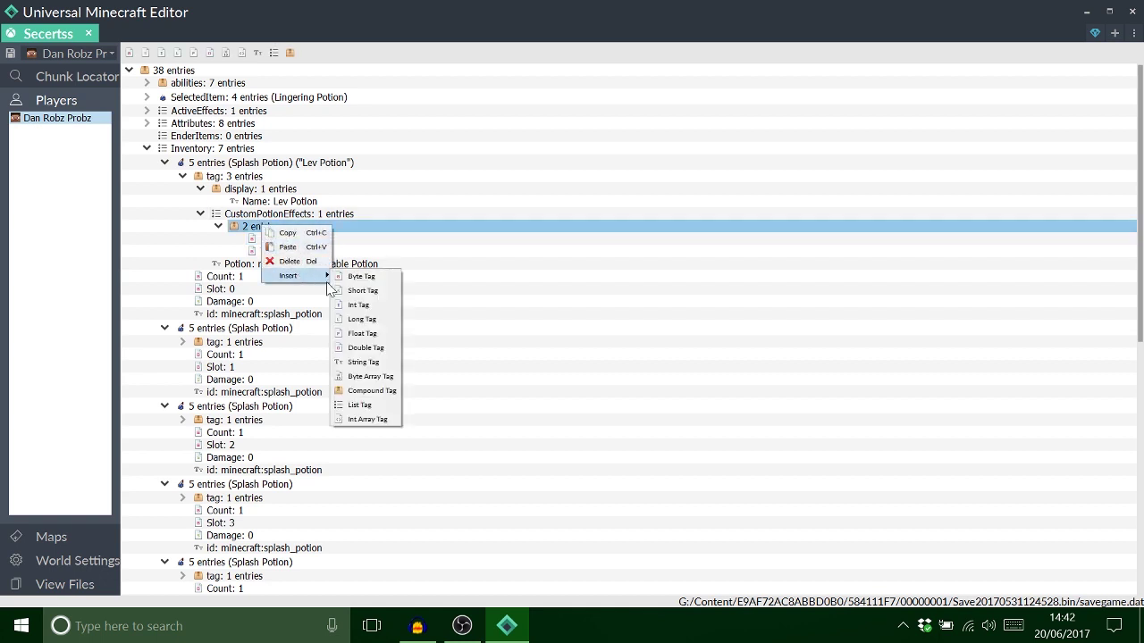
left_click(339, 279)
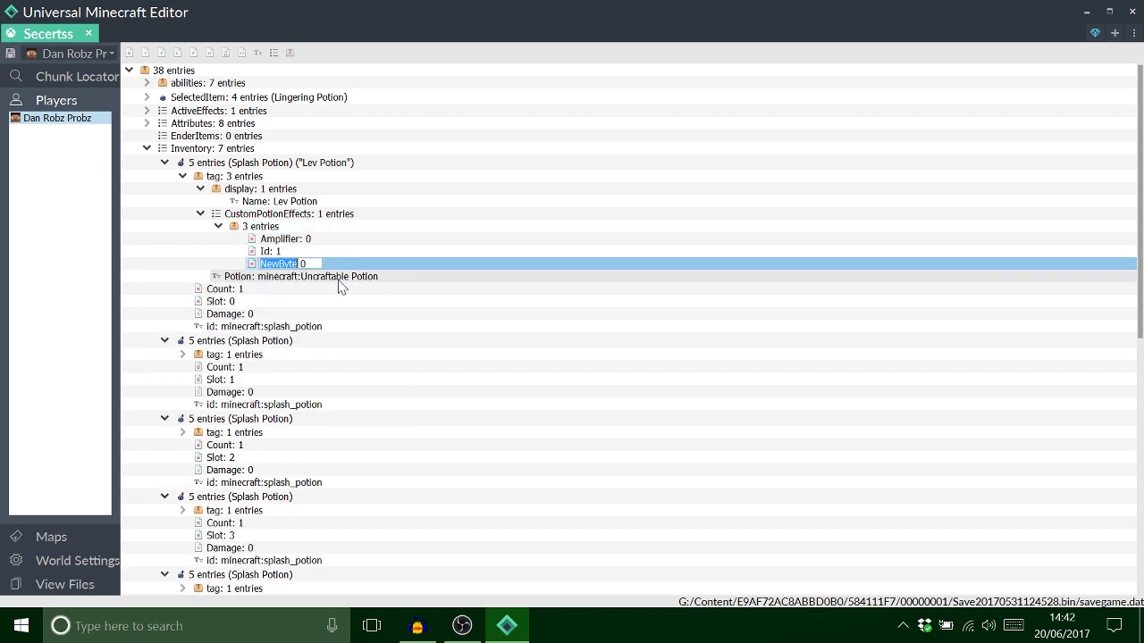
type("ShowParticles")
key("Return")
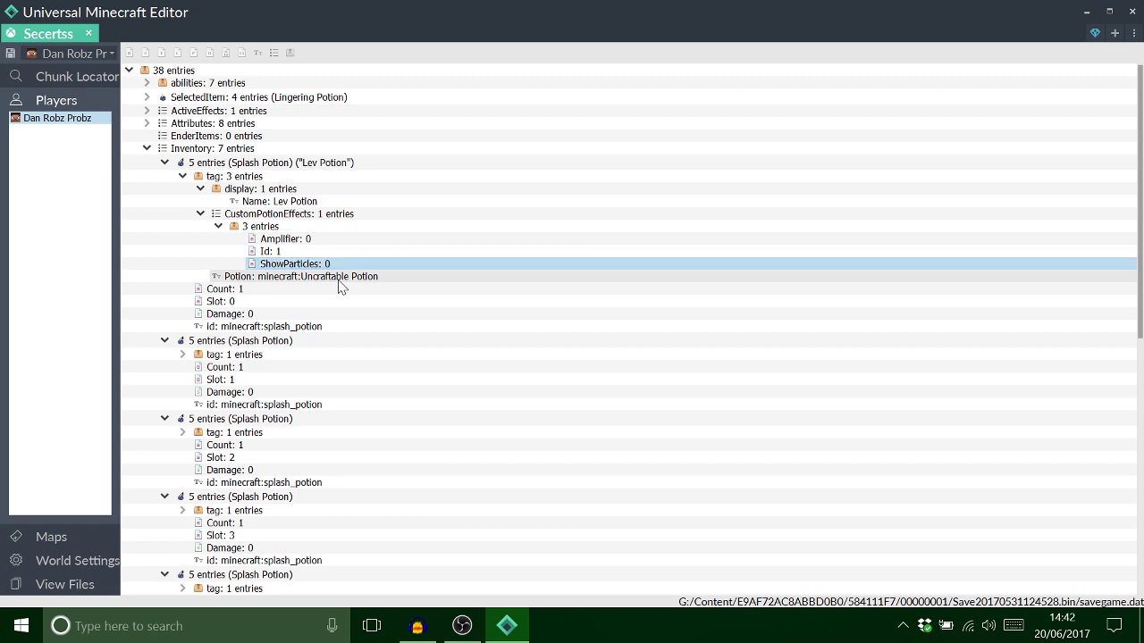
Insert a byte tag named Ambient into the Lev Potion's effect compound.
left_click(268, 227)
right_click(271, 228)
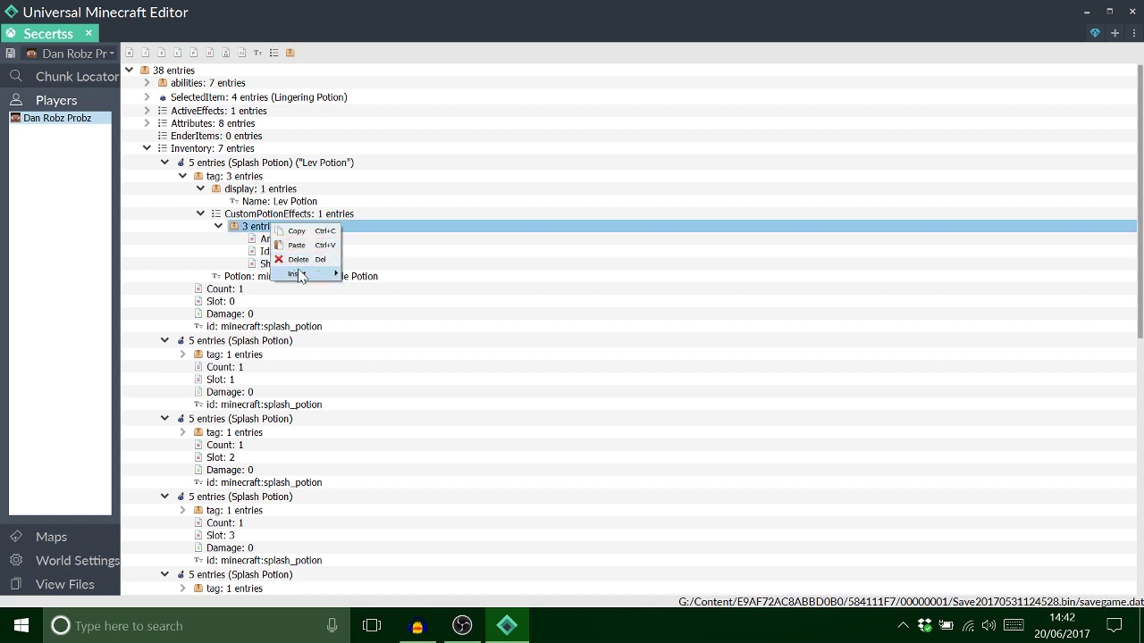
mouse_move(300, 276)
left_click(363, 275)
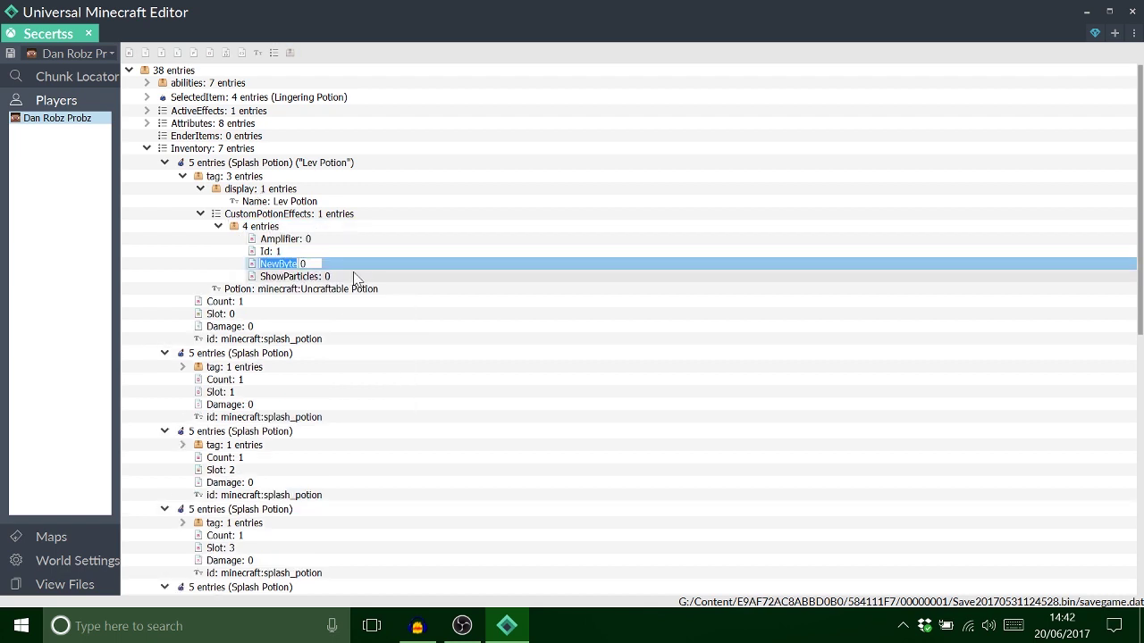
type("Ambient")
key("Return")
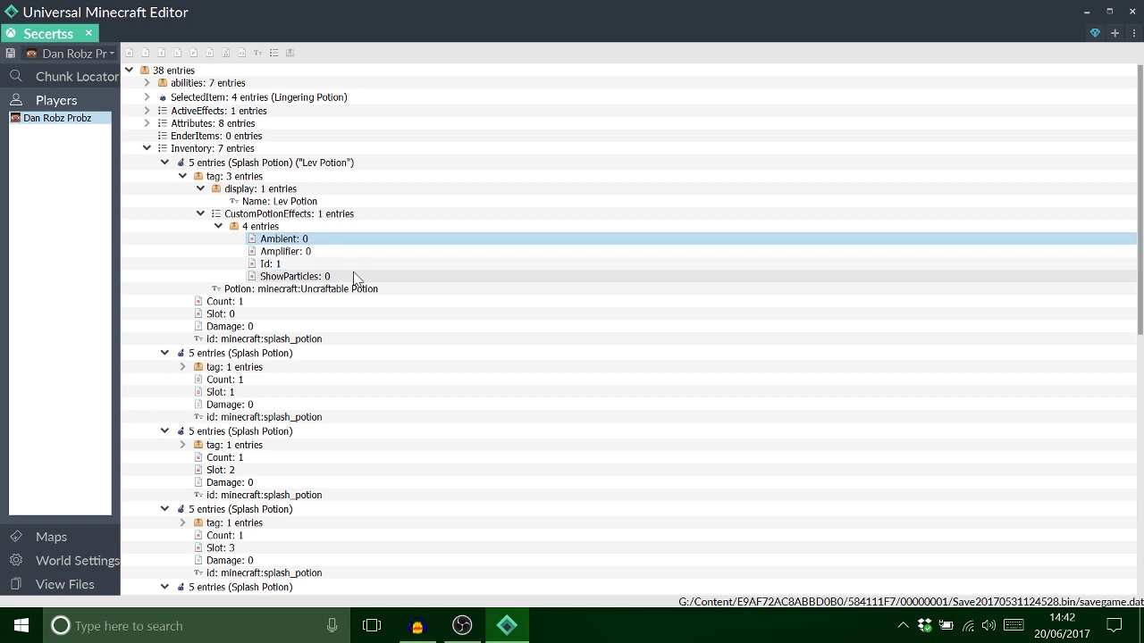
Insert an int tag named Duration into the Lev Potion's effect compound.
left_click(254, 229)
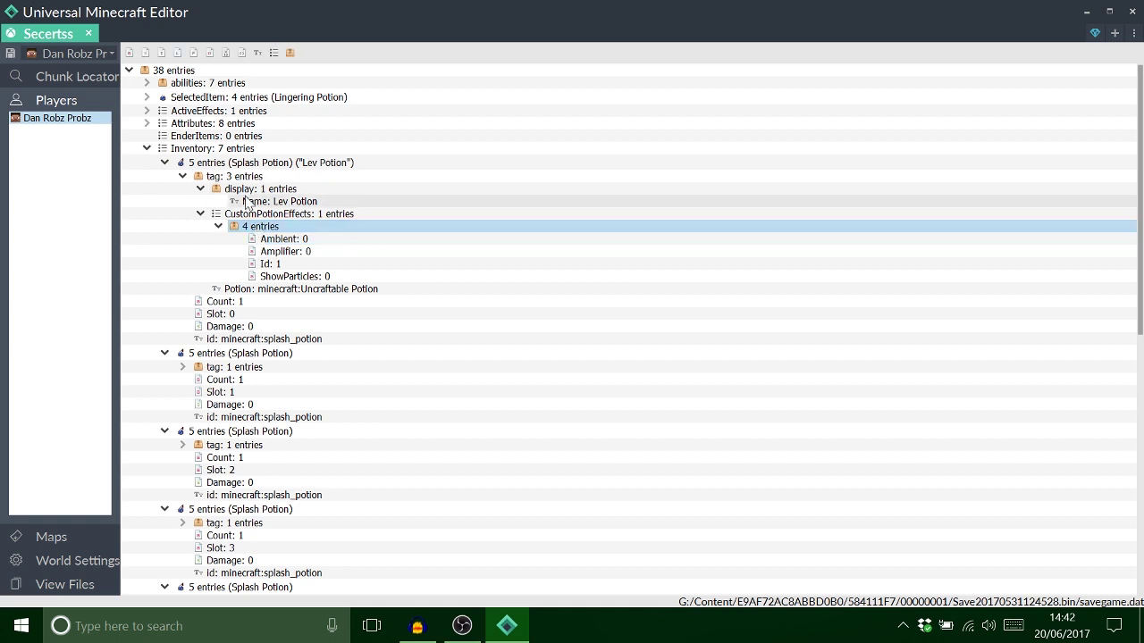
right_click(263, 229)
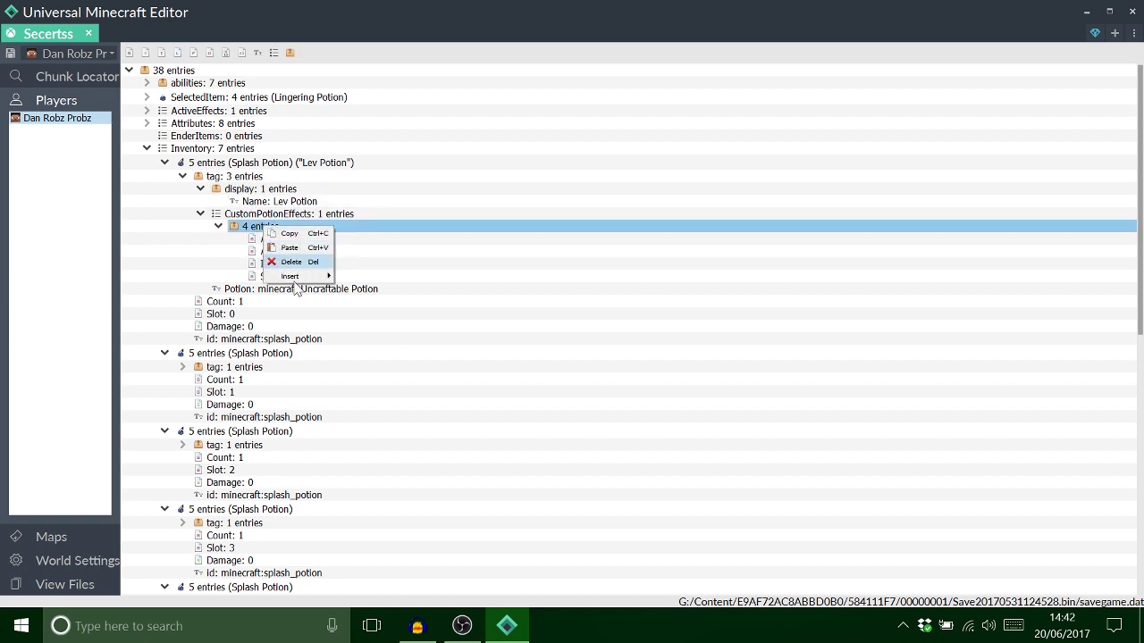
mouse_move(299, 276)
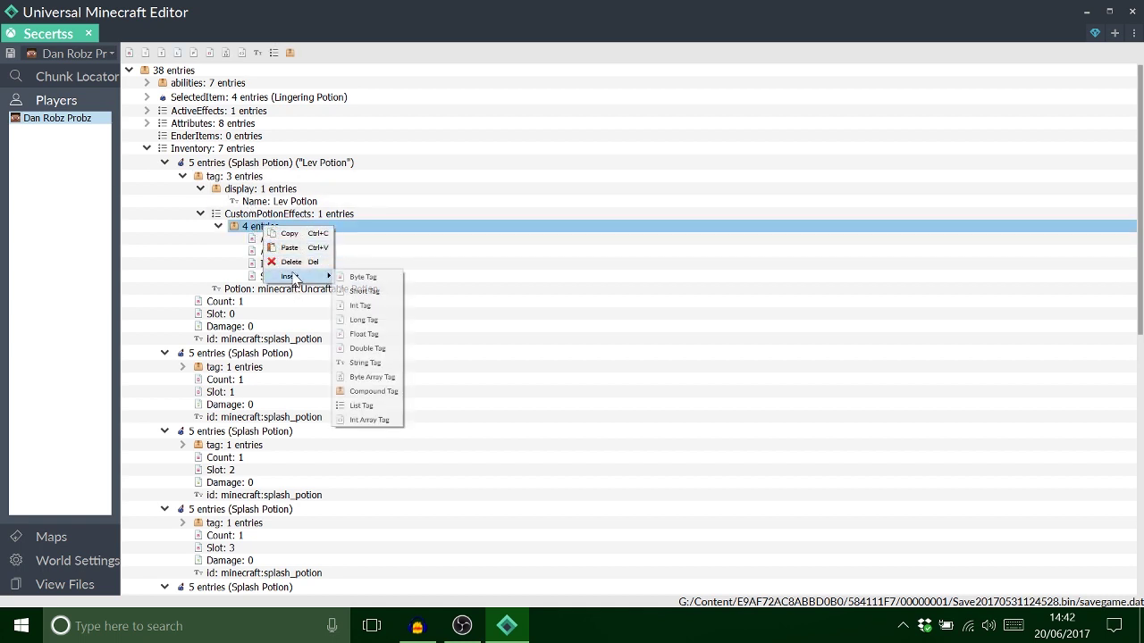
left_click(361, 305)
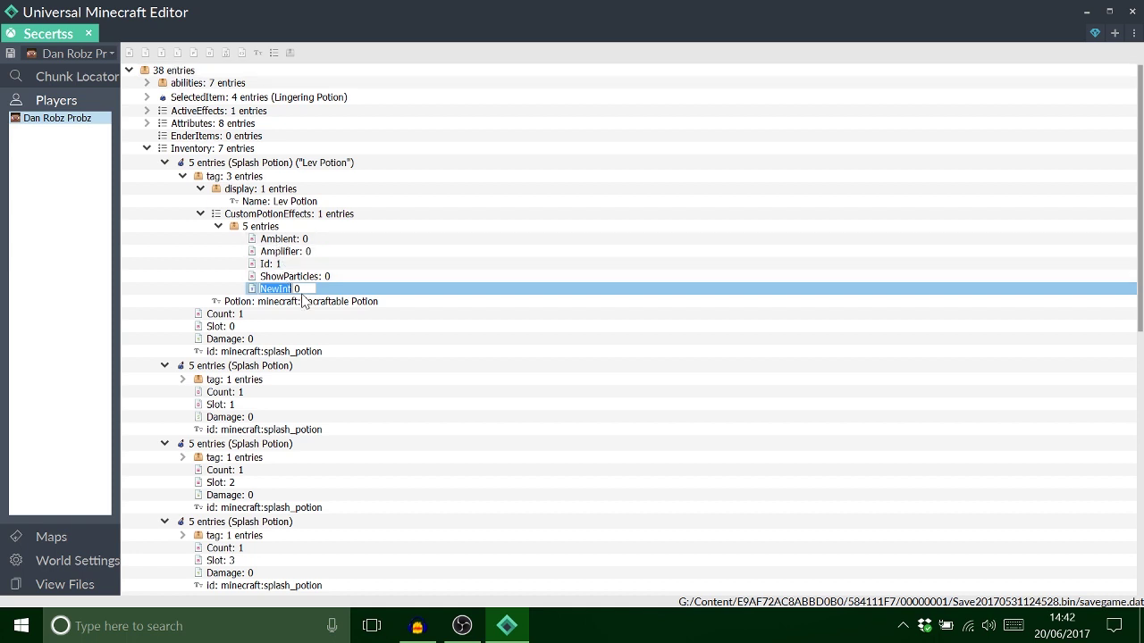
type("Duration")
key("Return")
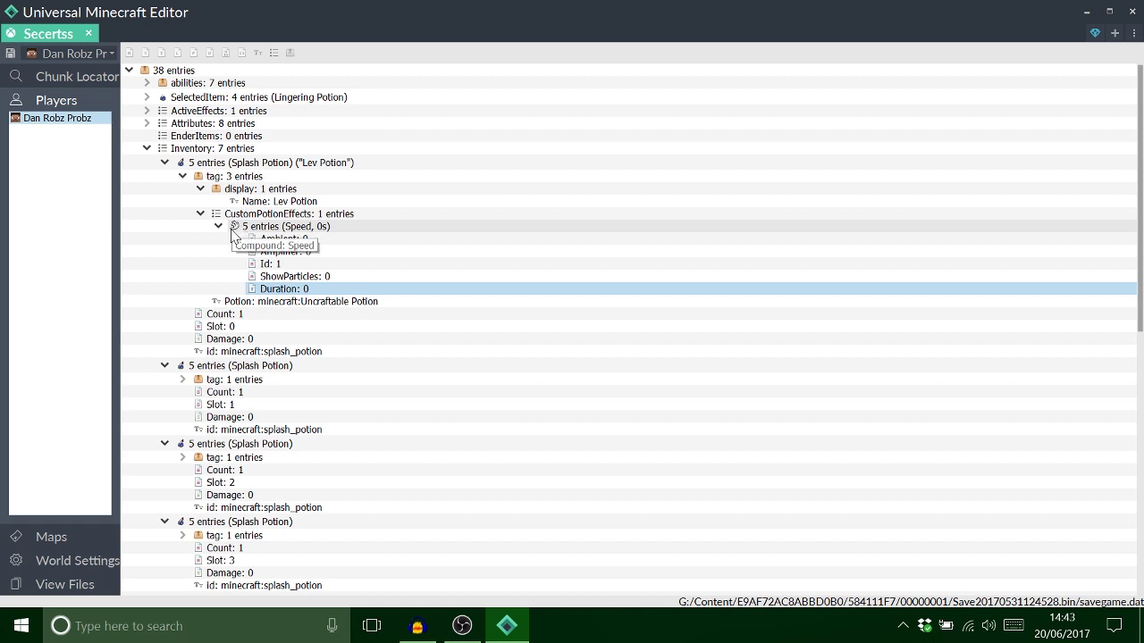
Try the values 16 and 24 for the Id tag of the Lev Potion's custom effect.
double_click(272, 264)
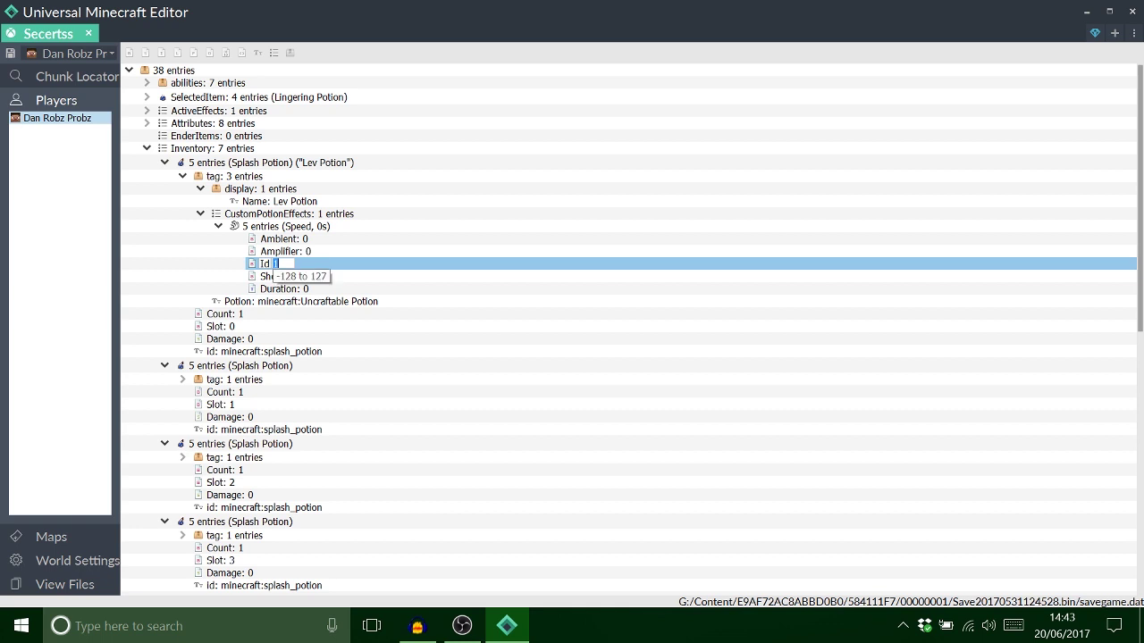
type("16")
key("Return")
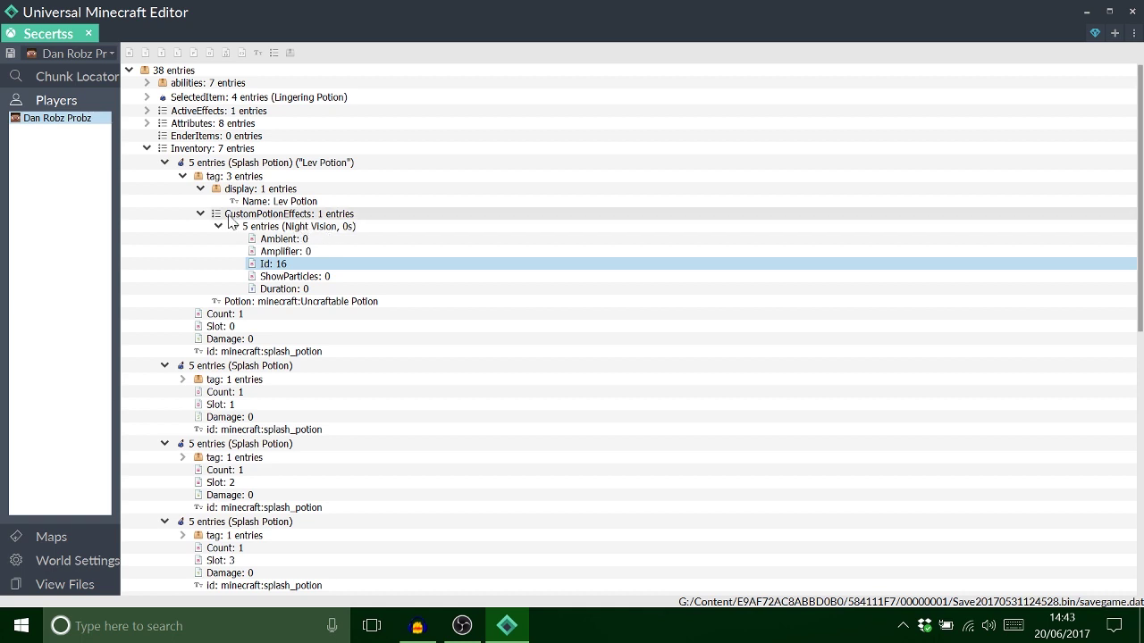
left_click(246, 227)
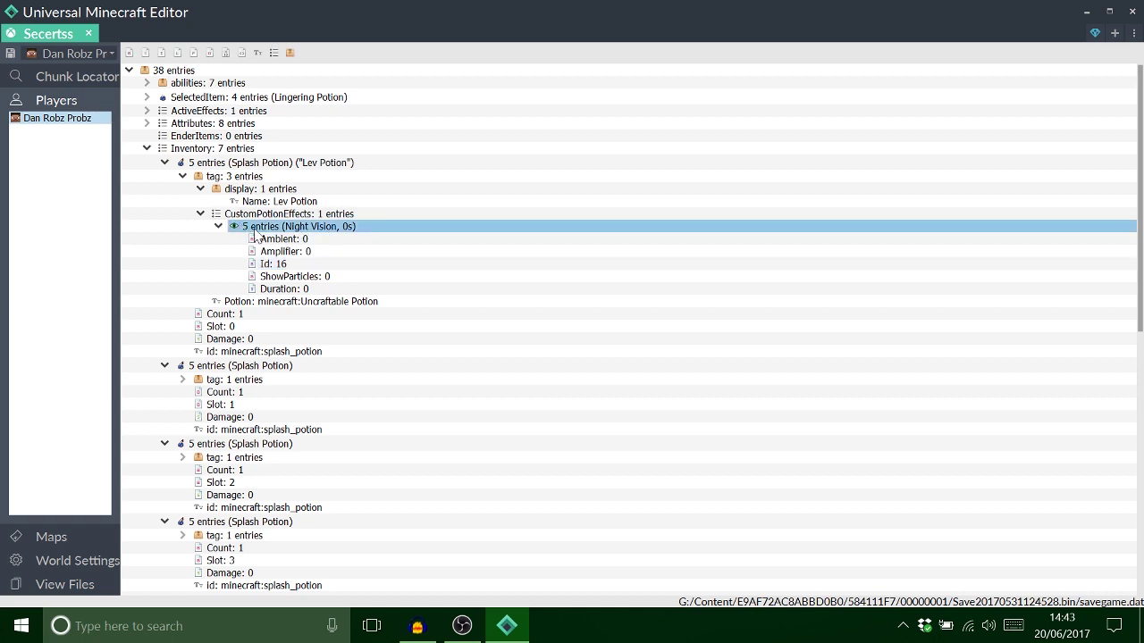
double_click(272, 264)
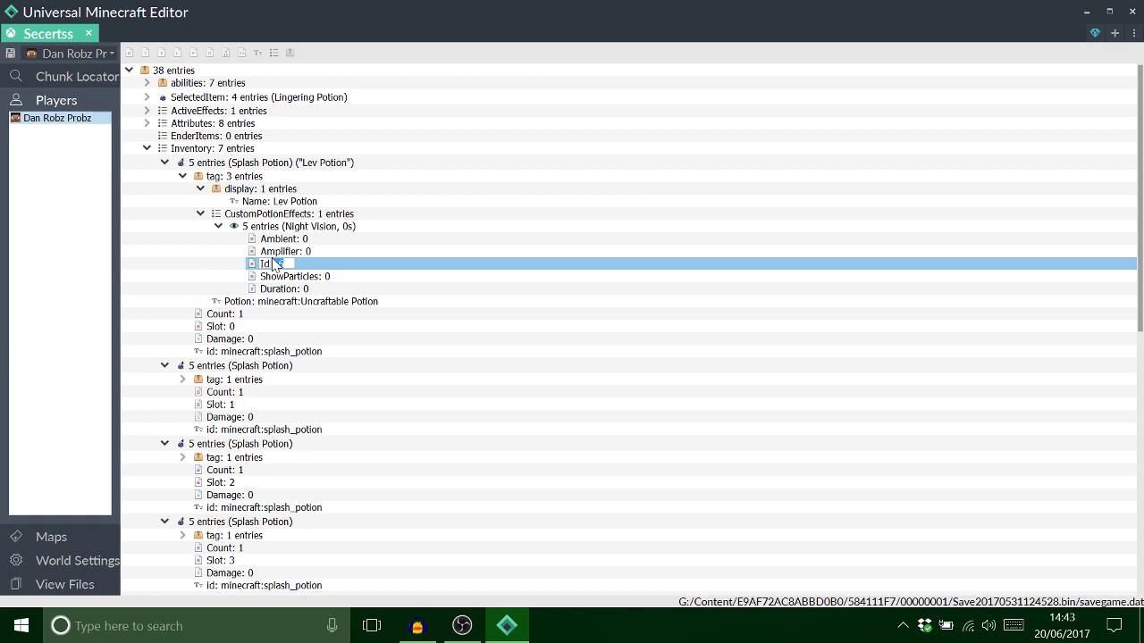
key("BackSpace")
type("24")
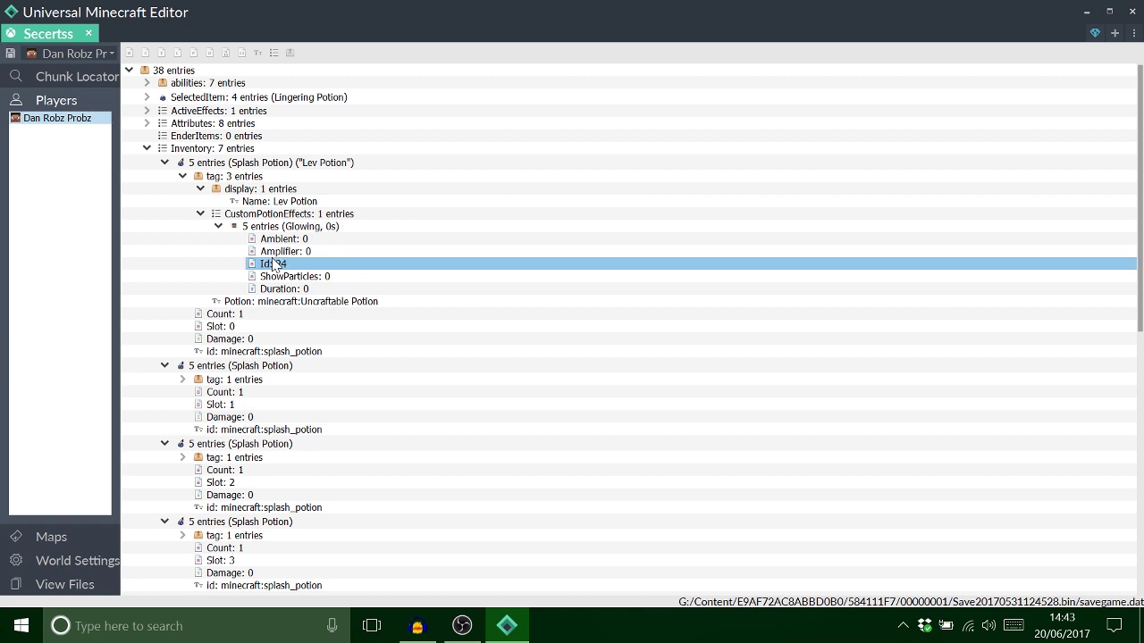
left_click(275, 229)
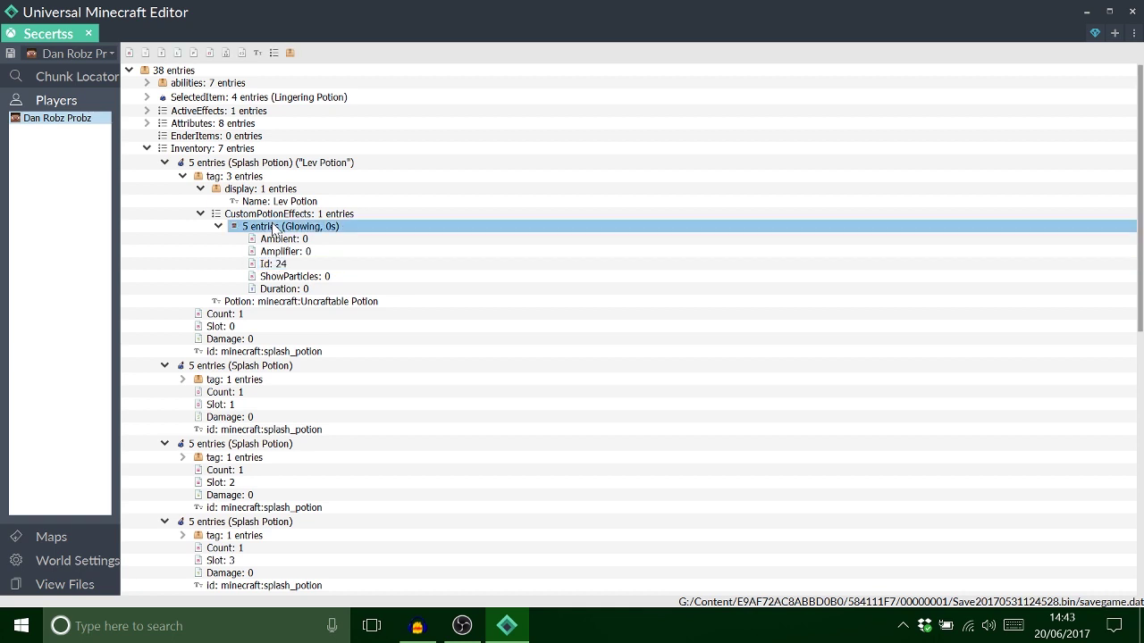
Set the Id of the Lev Potion's custom effect to 25 for Levitation.
double_click(273, 263)
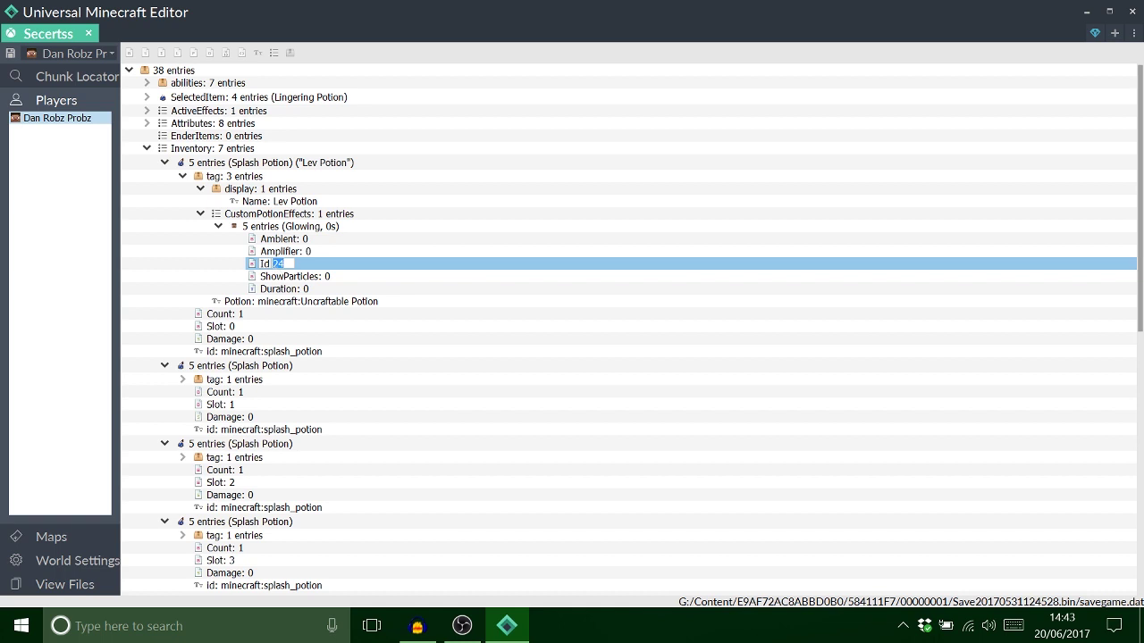
type("25")
key("Return")
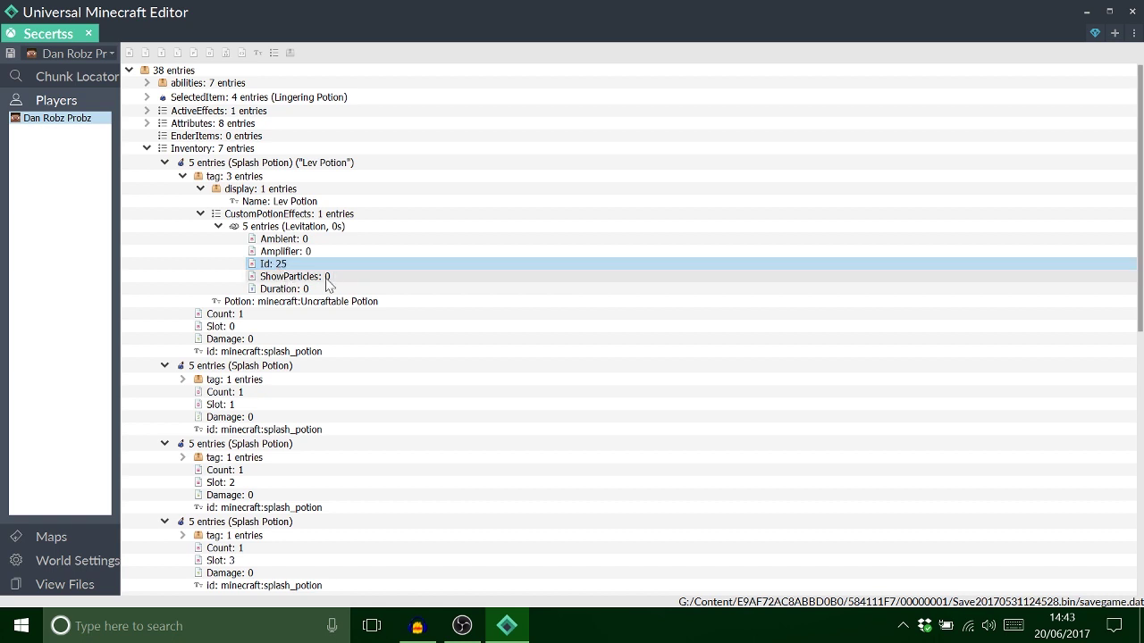
Set the Levitation effect's Duration to 1000 and its Amplifier to 127.
double_click(308, 289)
type("1")
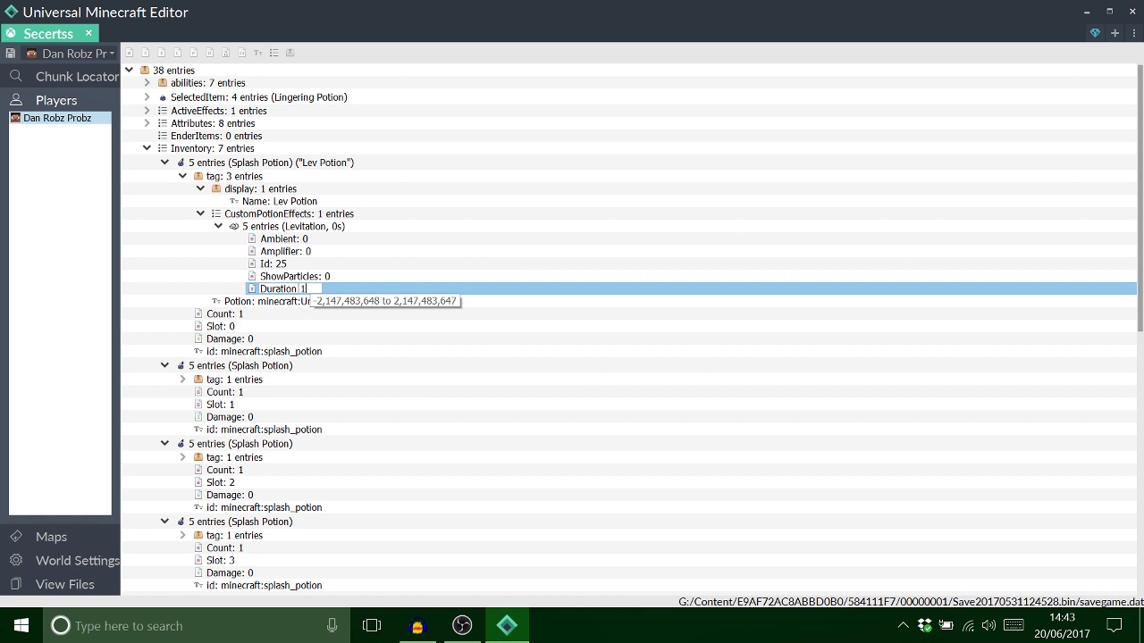
type("000")
key("Return")
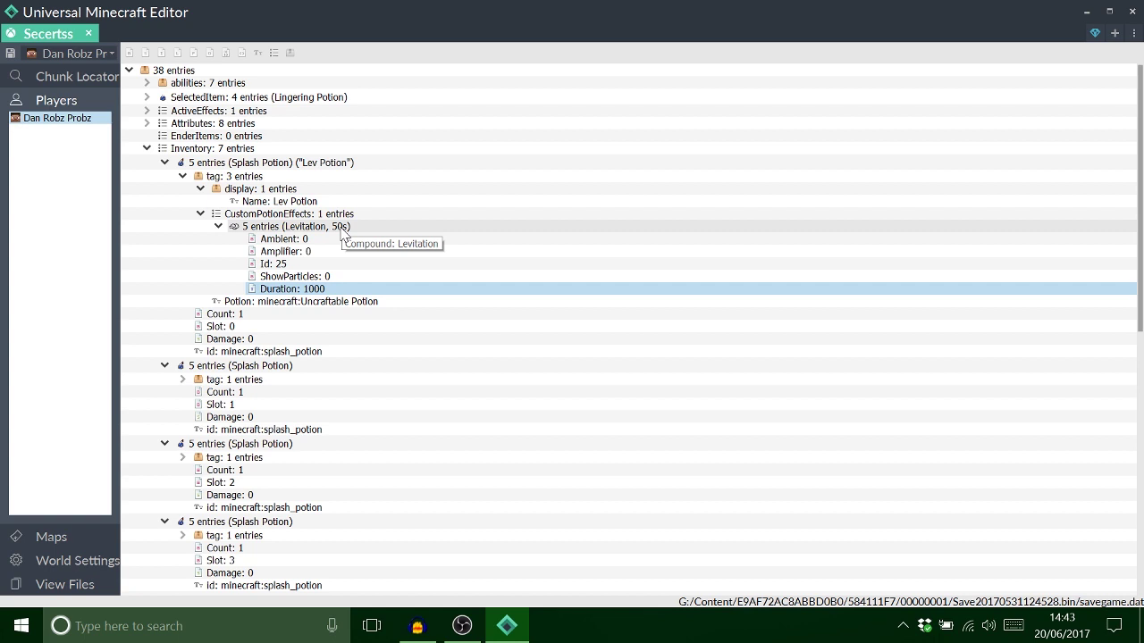
left_click(309, 254)
left_click(309, 254)
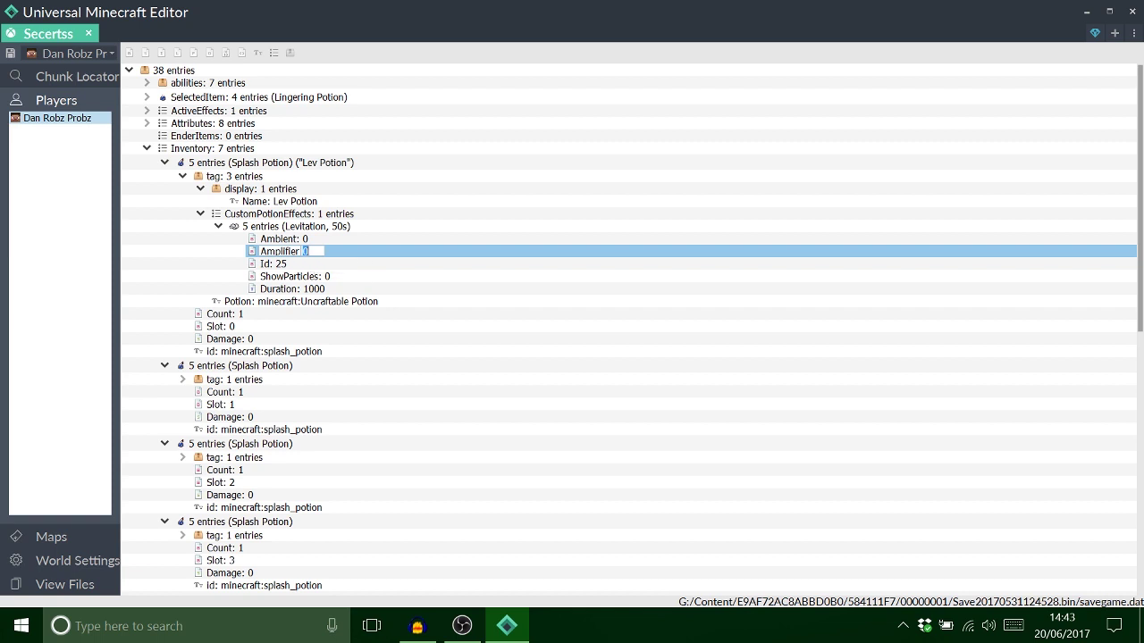
type("127")
key("Return")
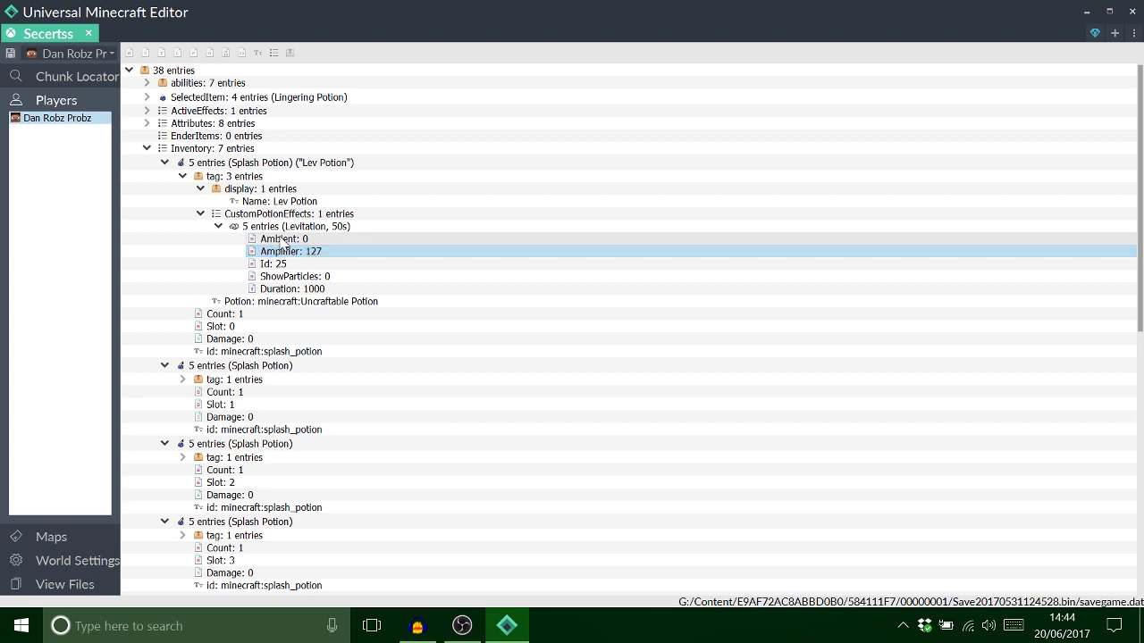
Collapse the Lev Potion's tag compound and select the tag compound of the second Splash Potion.
left_click(285, 239)
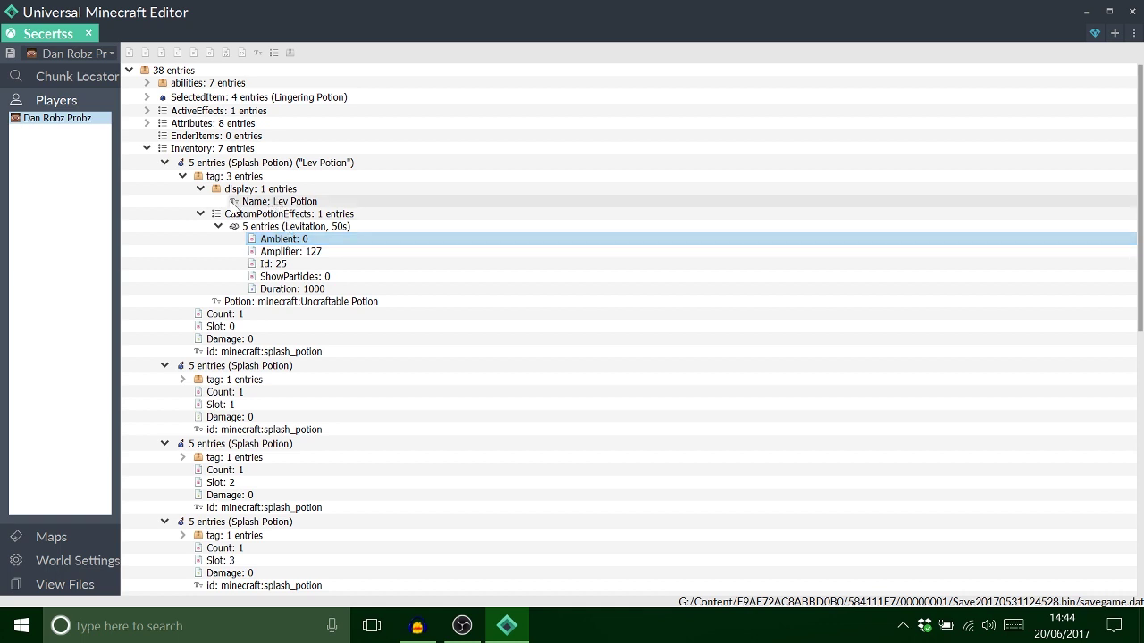
left_click(201, 214)
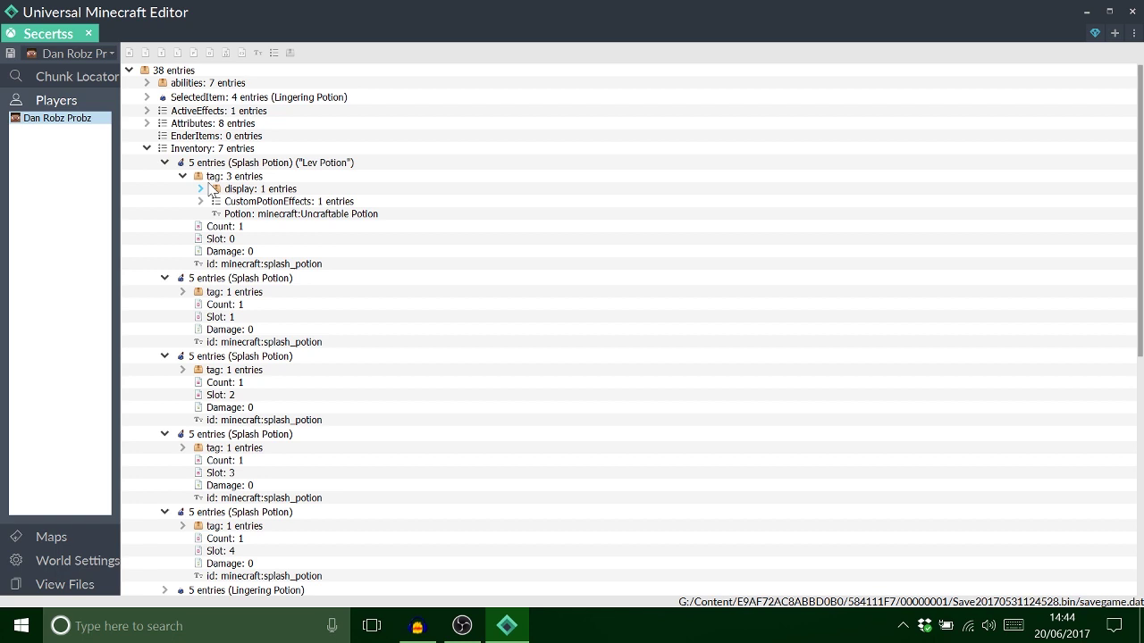
double_click(217, 177)
left_click(223, 180)
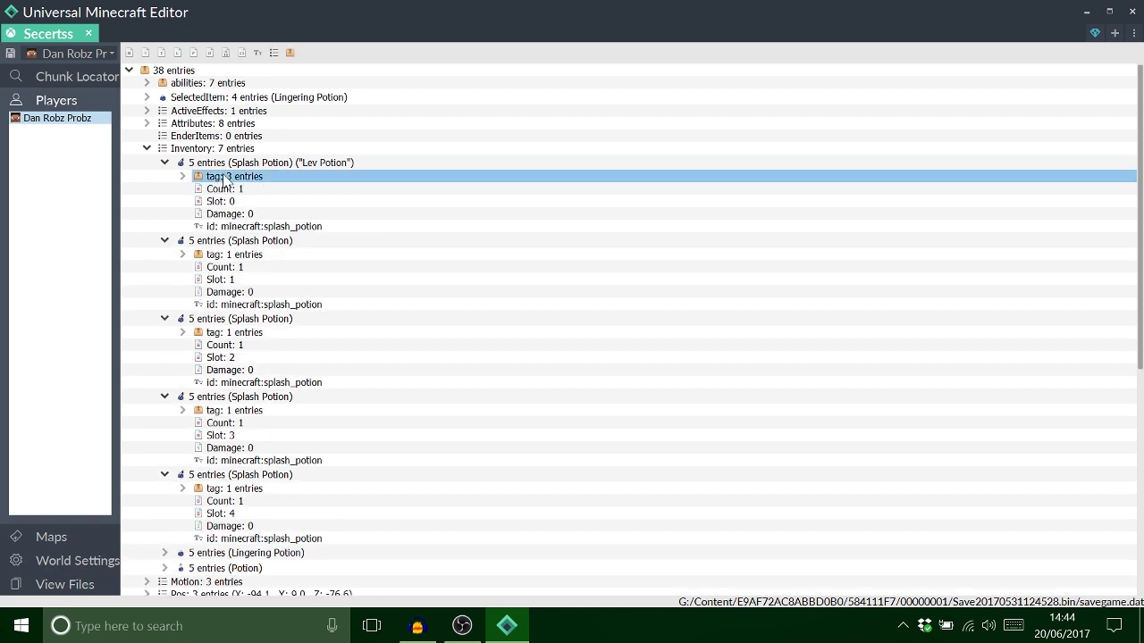
left_click(227, 256)
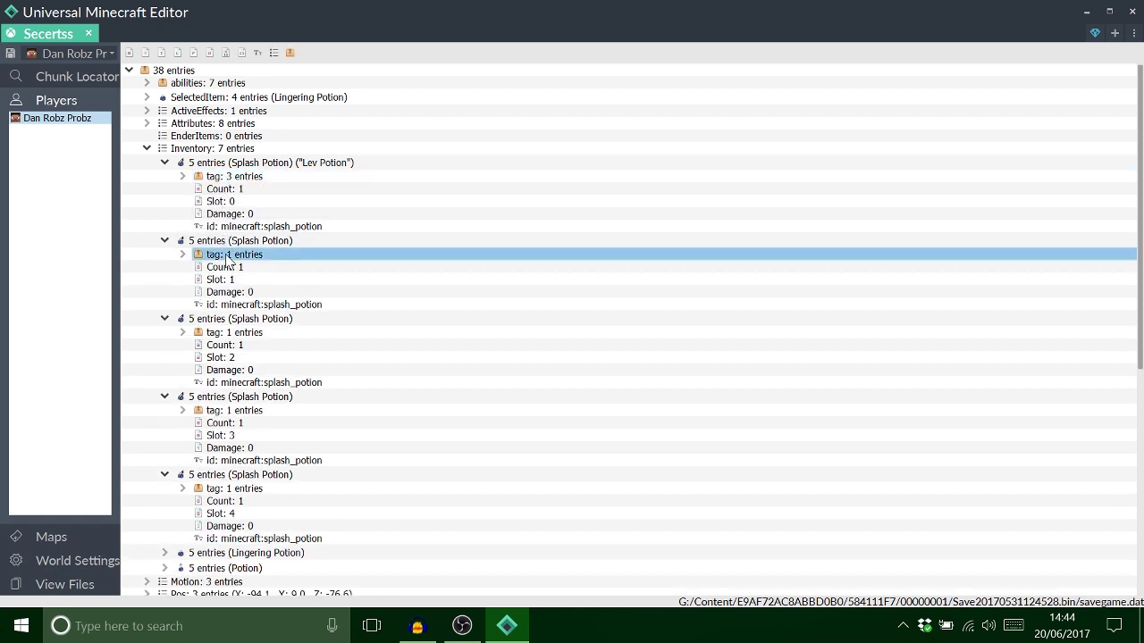
Replace the second Splash Potion's tag compound with the copied Lev Potion tag and expand its display and CustomPotionEffects entries.
key("Delete")
left_click(228, 244)
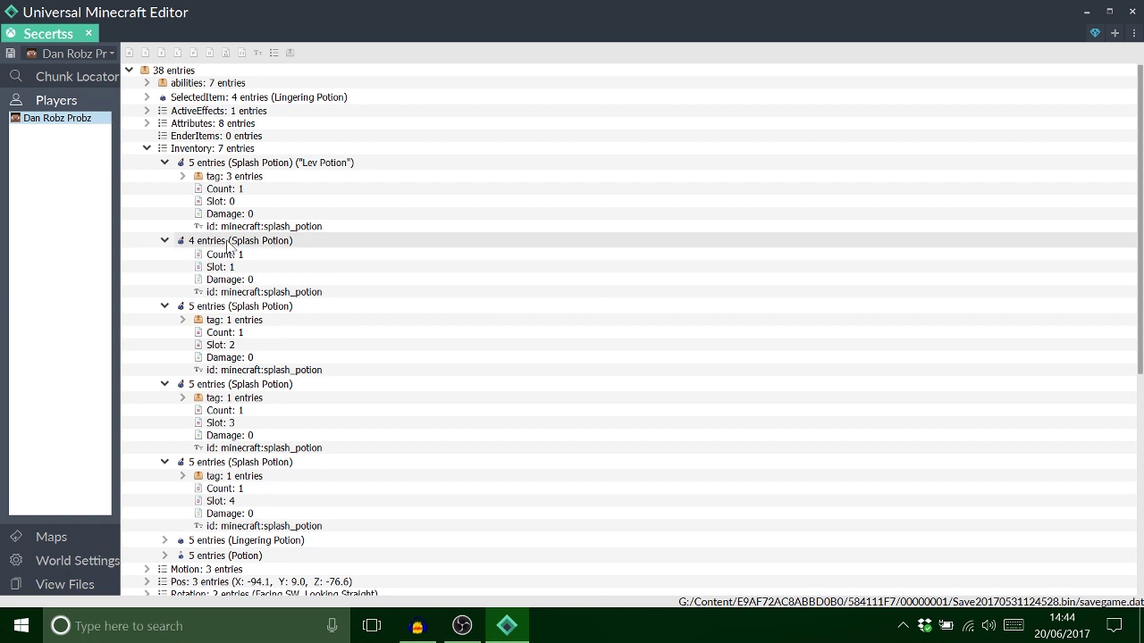
key("ctrl+v")
left_click(183, 255)
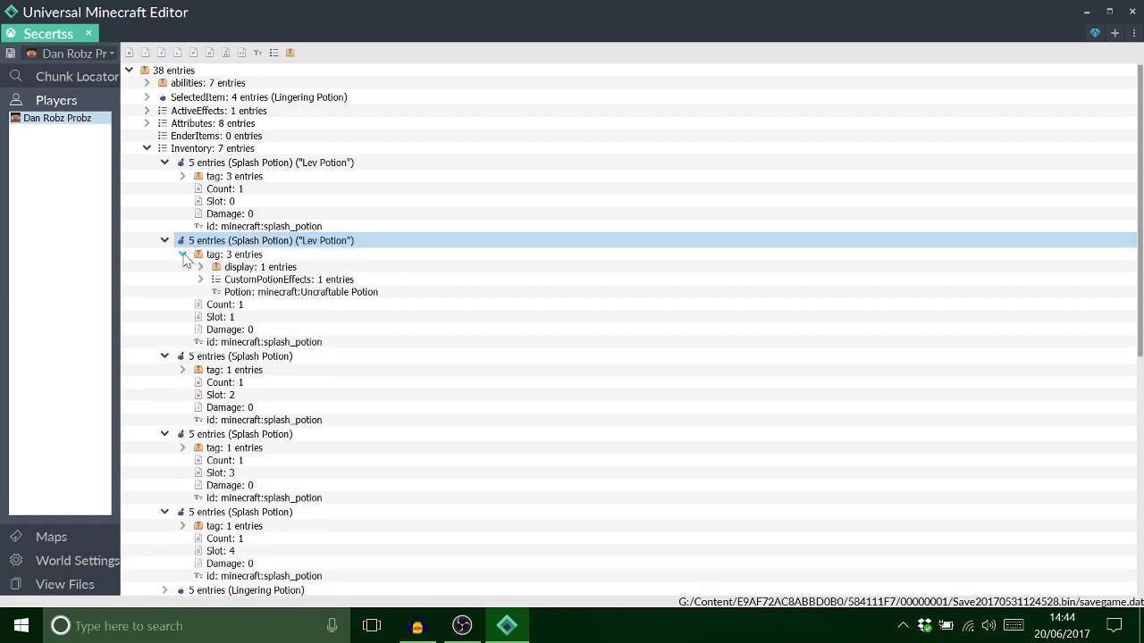
left_click(201, 267)
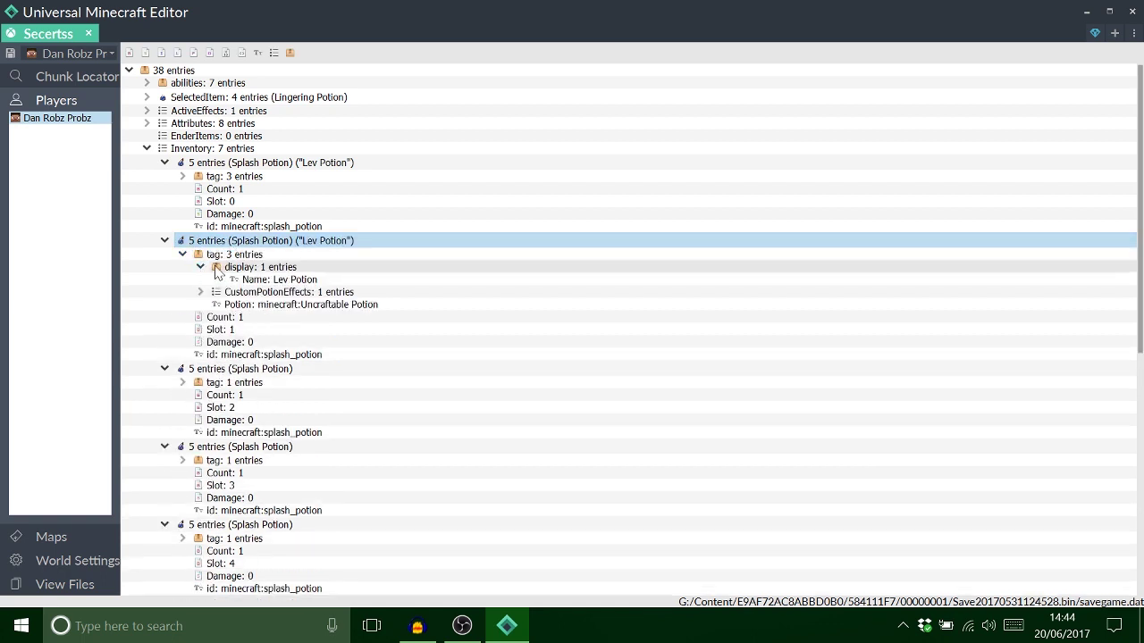
left_click(200, 292)
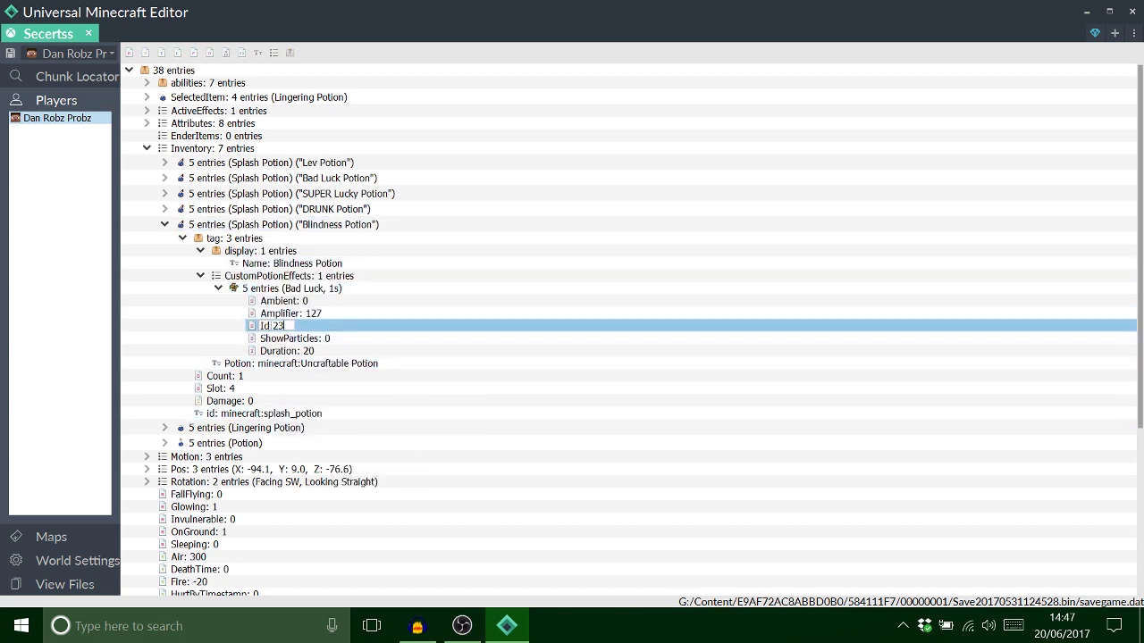
Set the Id of the Blindness Potion's custom effect to 15 for Blindness and collapse the potion.
key("BackSpace")
type("16")
left_click(165, 224)
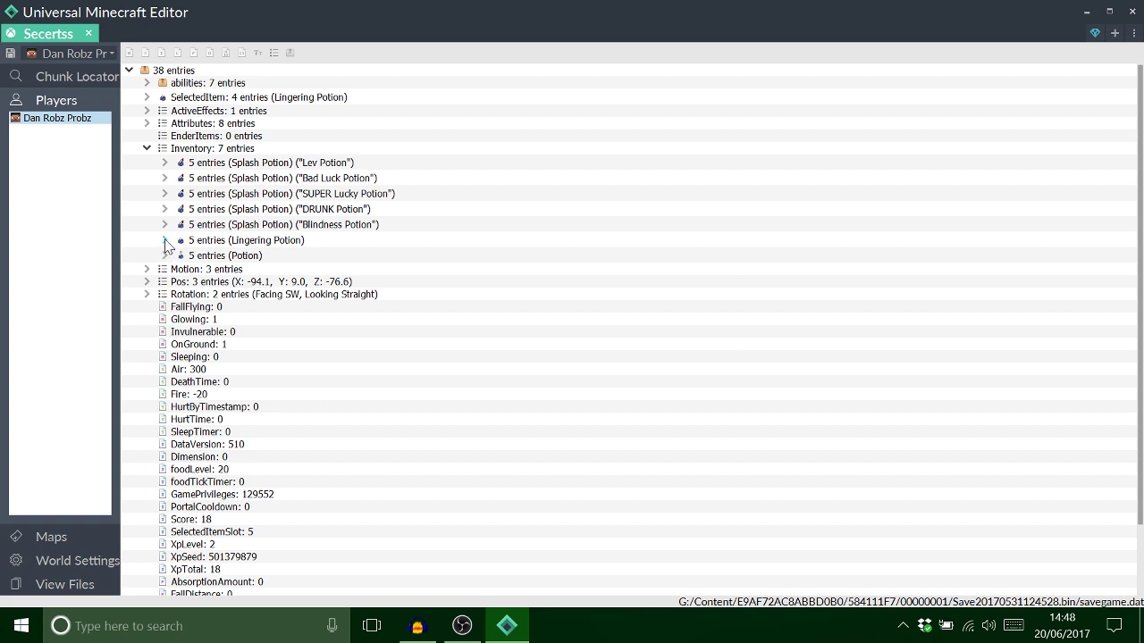
Copy the Blindness Potion's tag compound and use it to replace the tag of the drinkable Potion in slot 6.
left_click(165, 225)
double_click(215, 239)
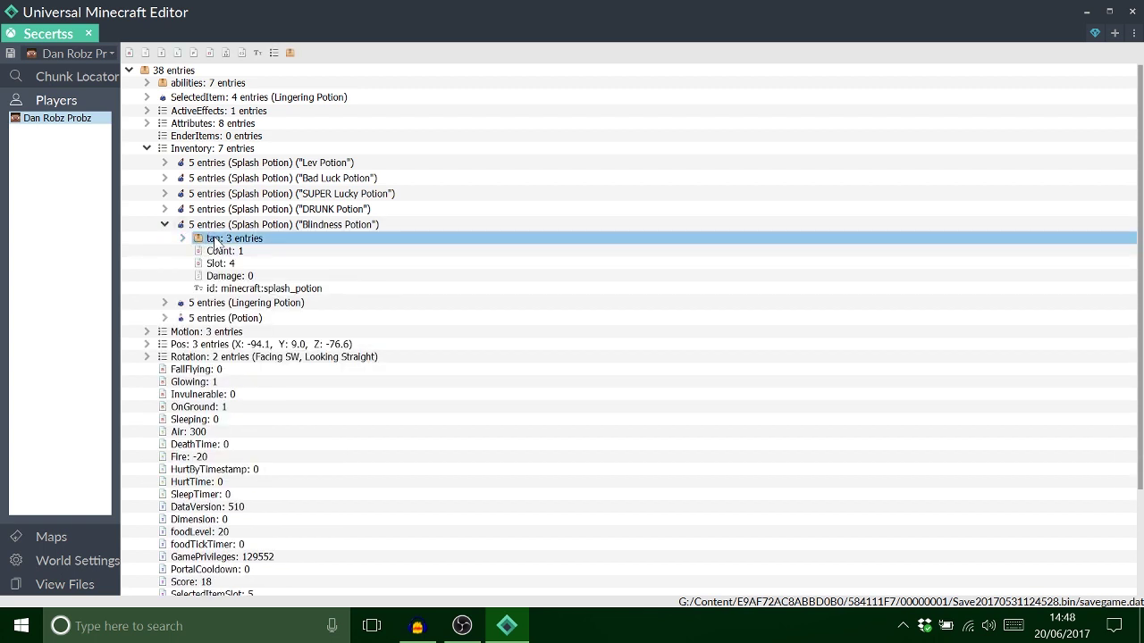
left_click(165, 225)
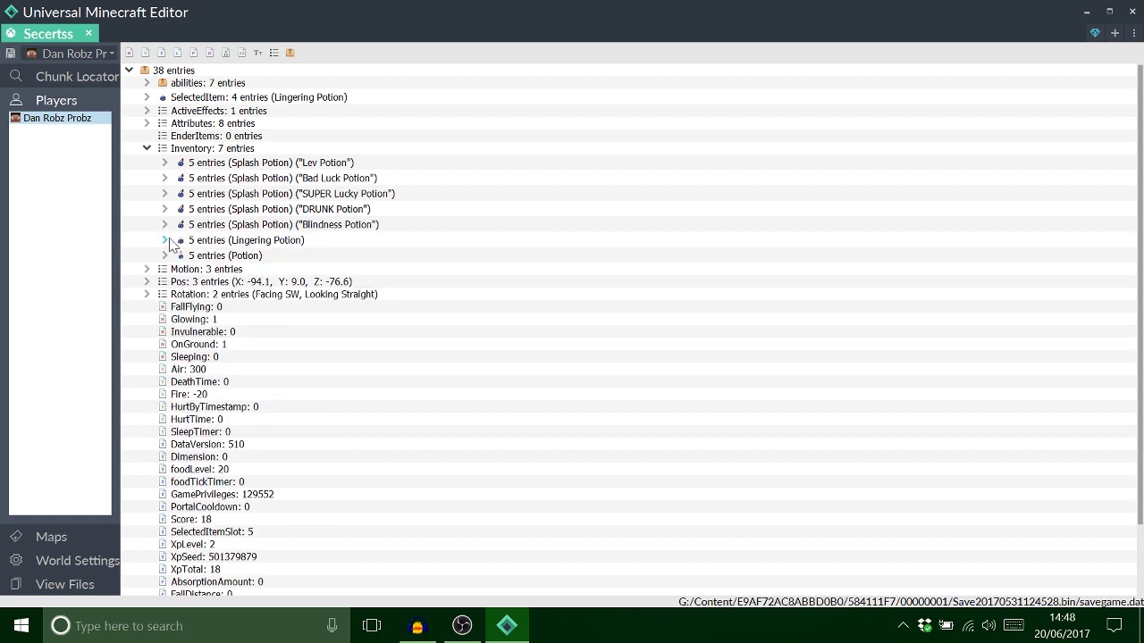
left_click(164, 257)
left_click(184, 269)
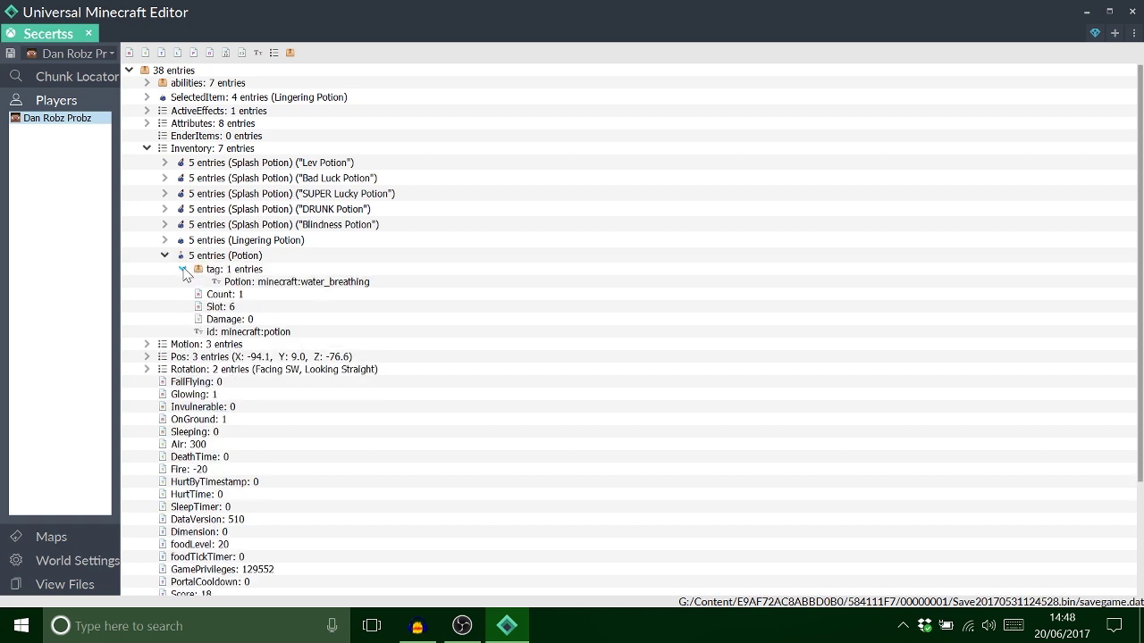
left_click(204, 271)
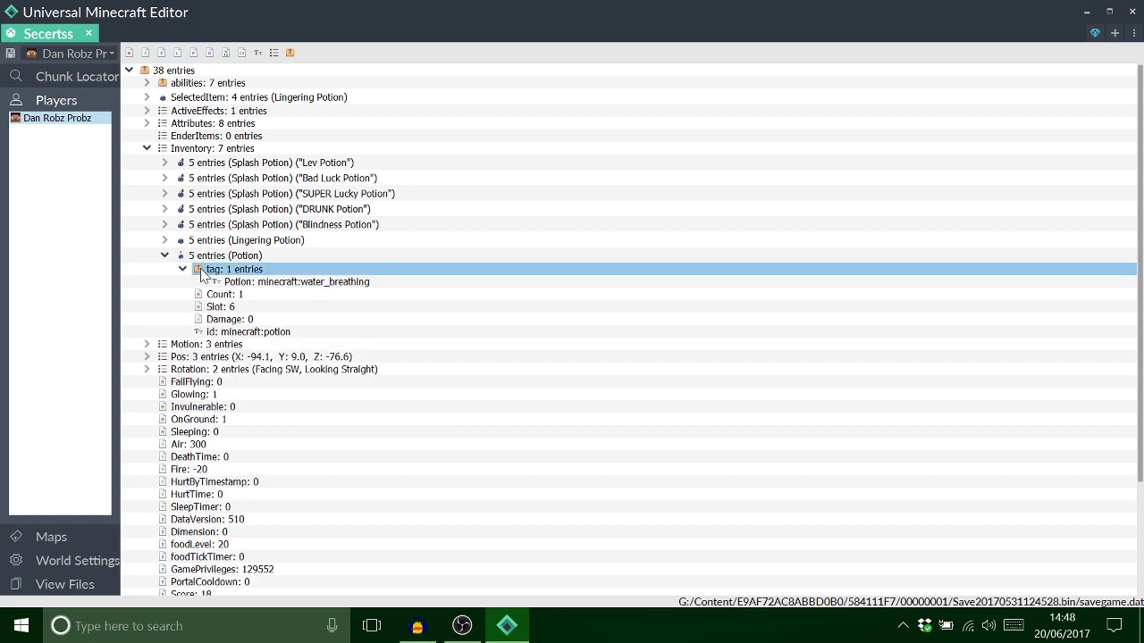
key("Delete")
left_click(210, 259)
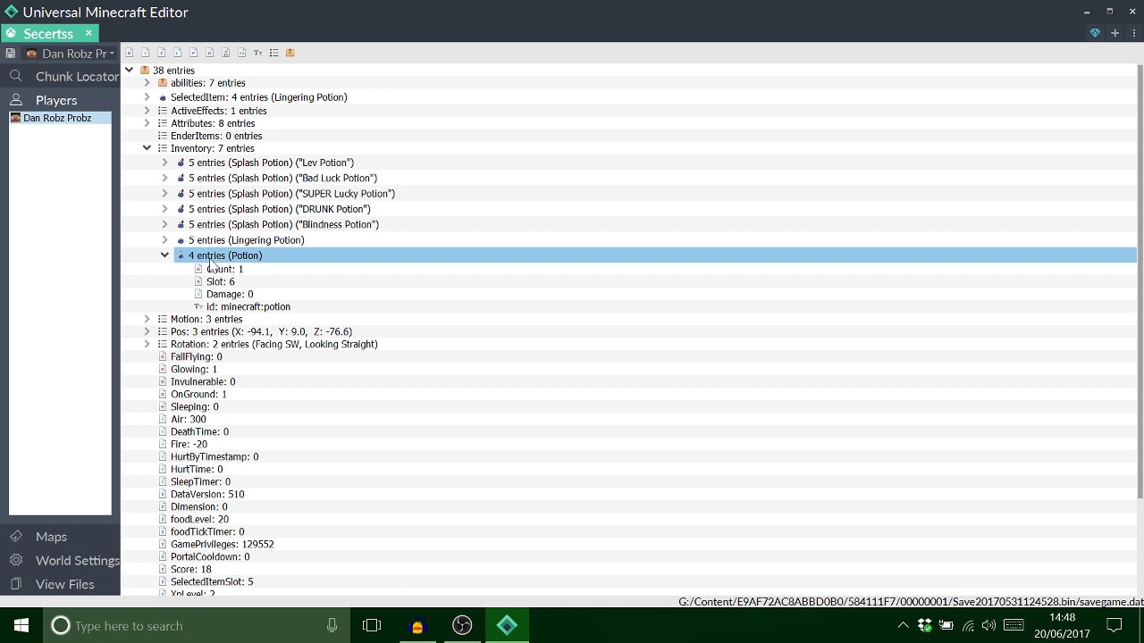
key("ctrl+v")
left_click(184, 269)
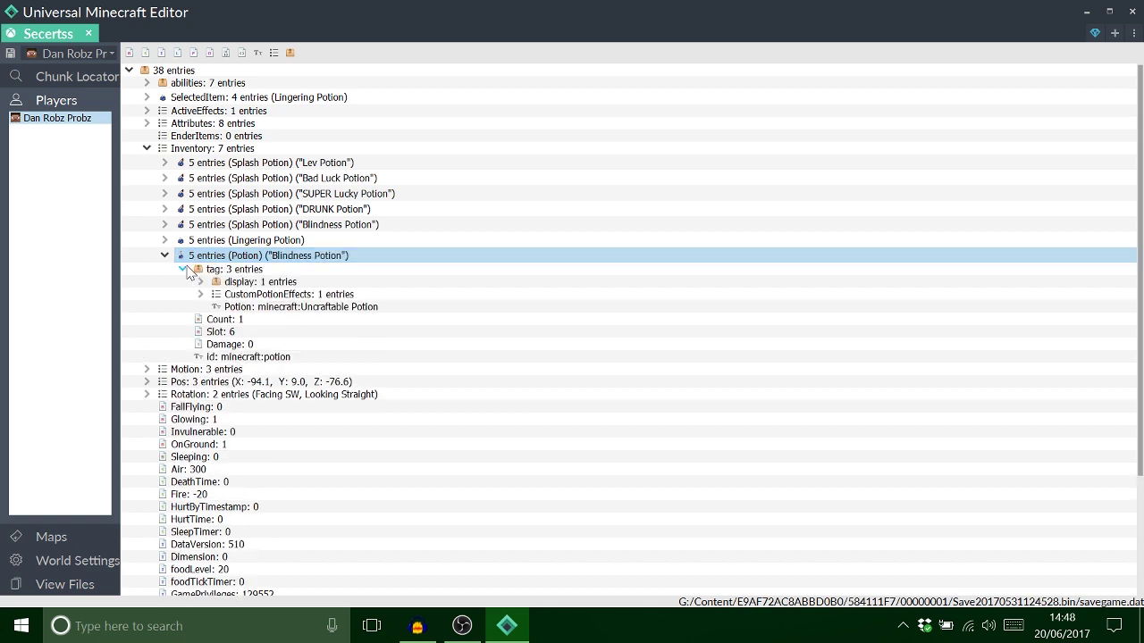
left_click(270, 358)
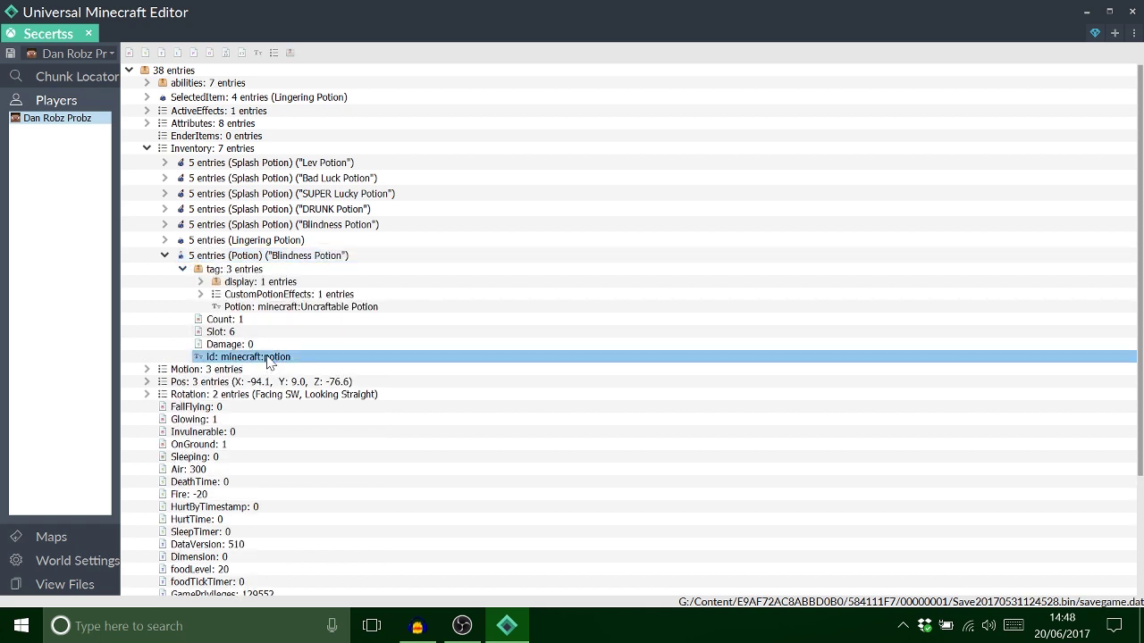
Copy the Blindness effect in the drinkable Potion and paste it nine times into its CustomPotionEffects list.
left_click(200, 294)
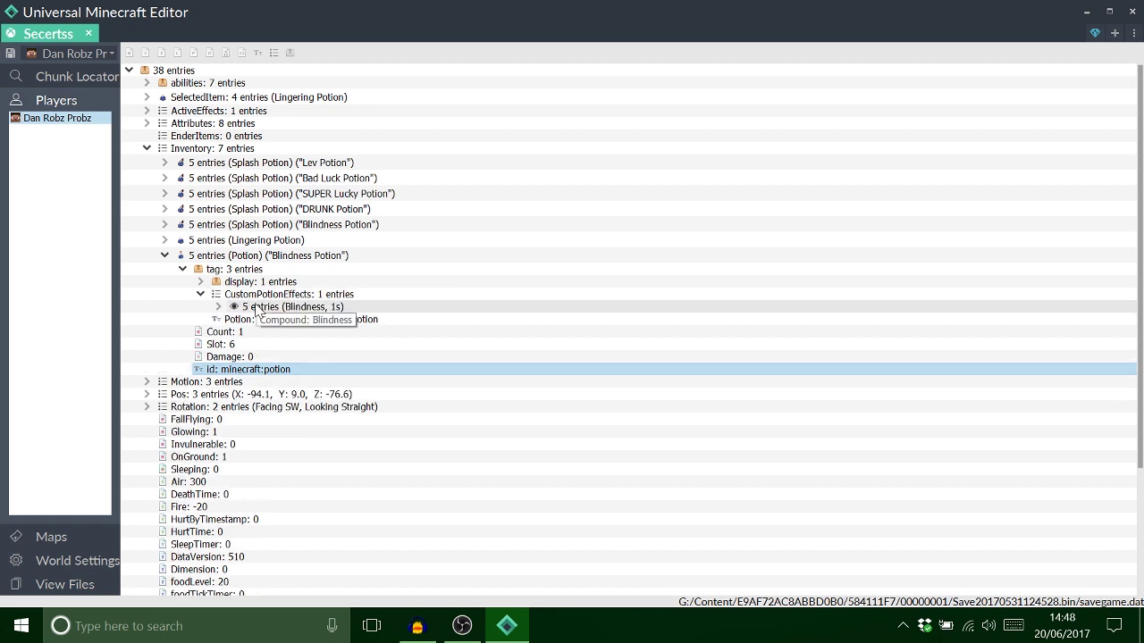
left_click(258, 308)
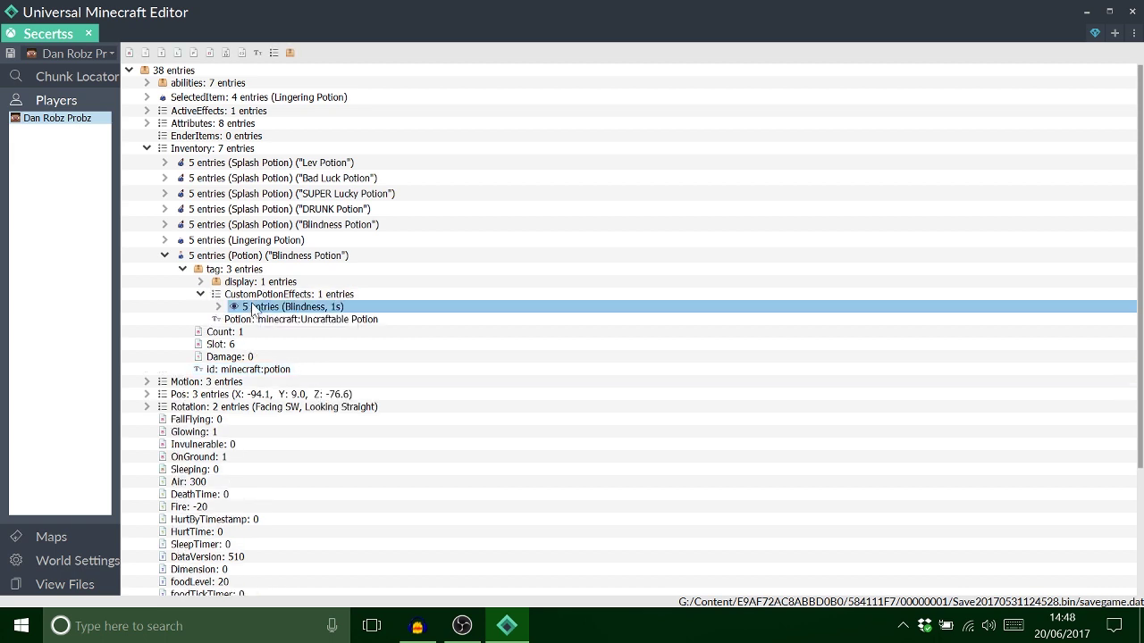
left_click(256, 298)
key("ctrl+v")
key("ctrl+v")
key("ctrl+v")
key("ctrl+v")
key("ctrl+v")
key("ctrl+v")
key("ctrl+v")
key("ctrl+v")
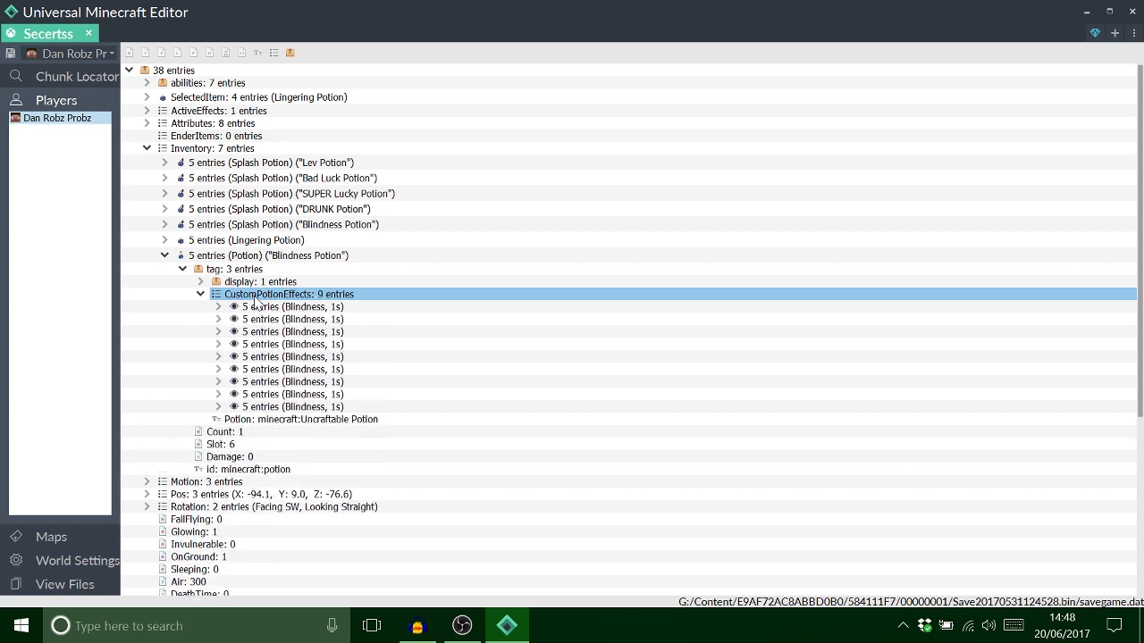
key("ctrl+v")
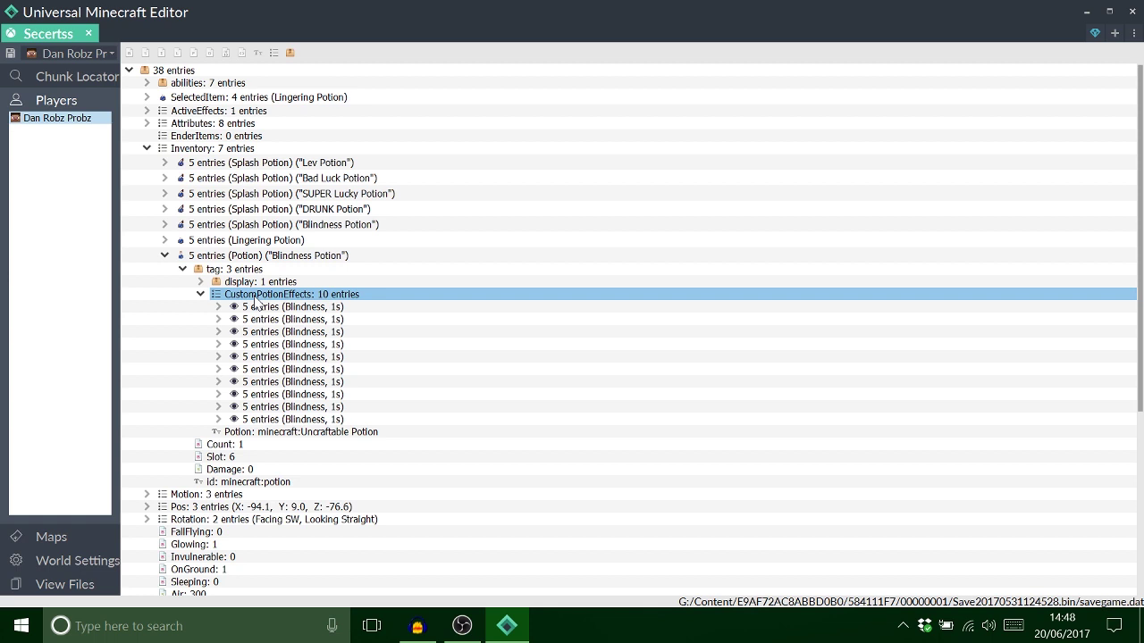
Rename the drinkable Potion in slot 6 to GOD-LIKE Potion.
left_click(200, 281)
left_click(286, 296)
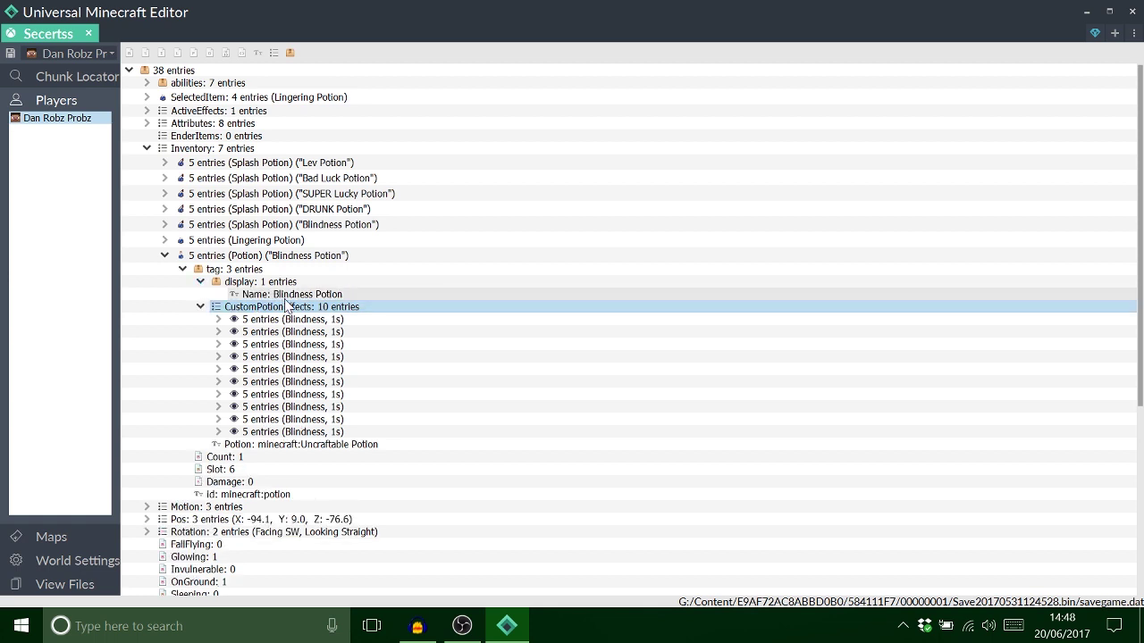
left_click(289, 296)
key("ctrl+shift+Left")
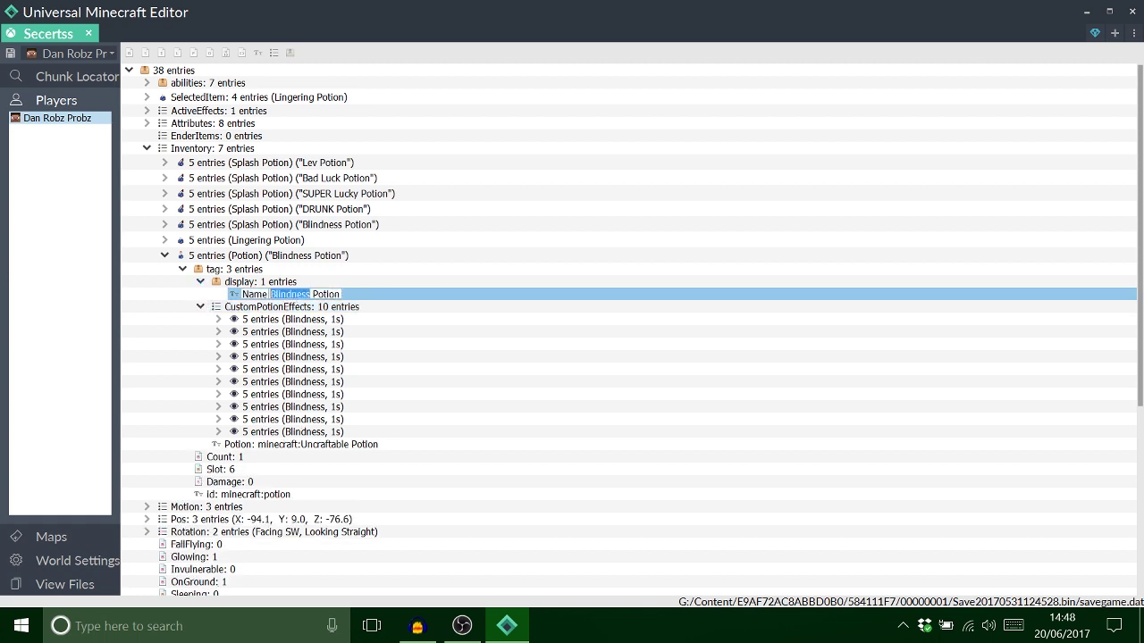
key("BackSpace")
type("GOD-LIKE")
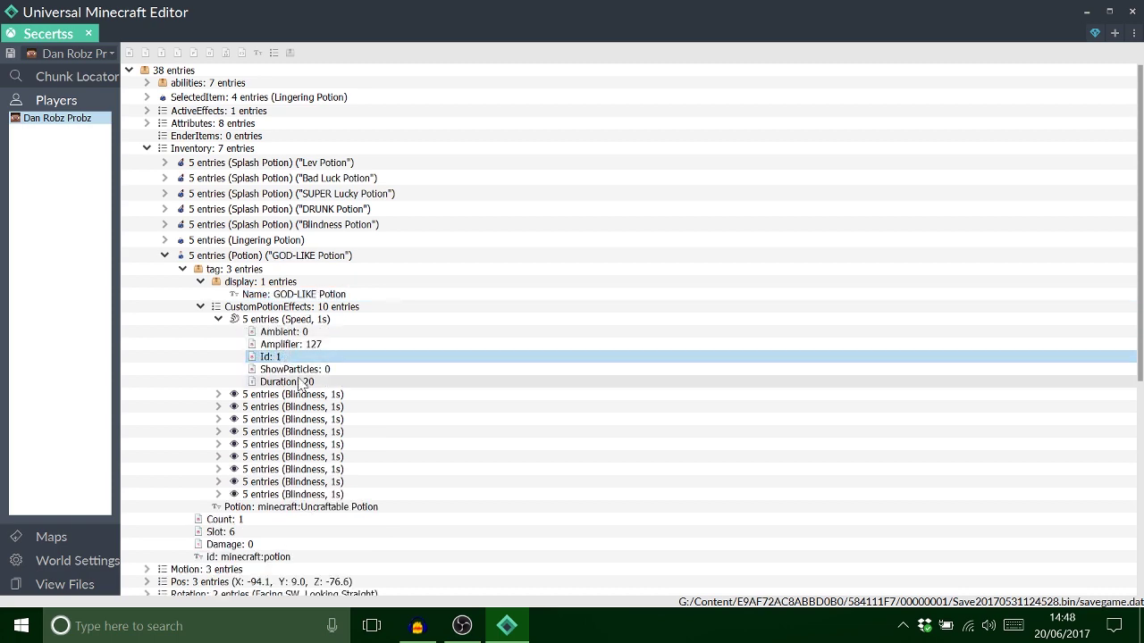
Remove the 20-tick Duration tags from the copied Blindness effects in the GOD-LIKE Potion.
left_click_drag(286, 394, 267, 482)
right_click(267, 481)
left_click(308, 485)
scroll(376, 421, "down", 10)
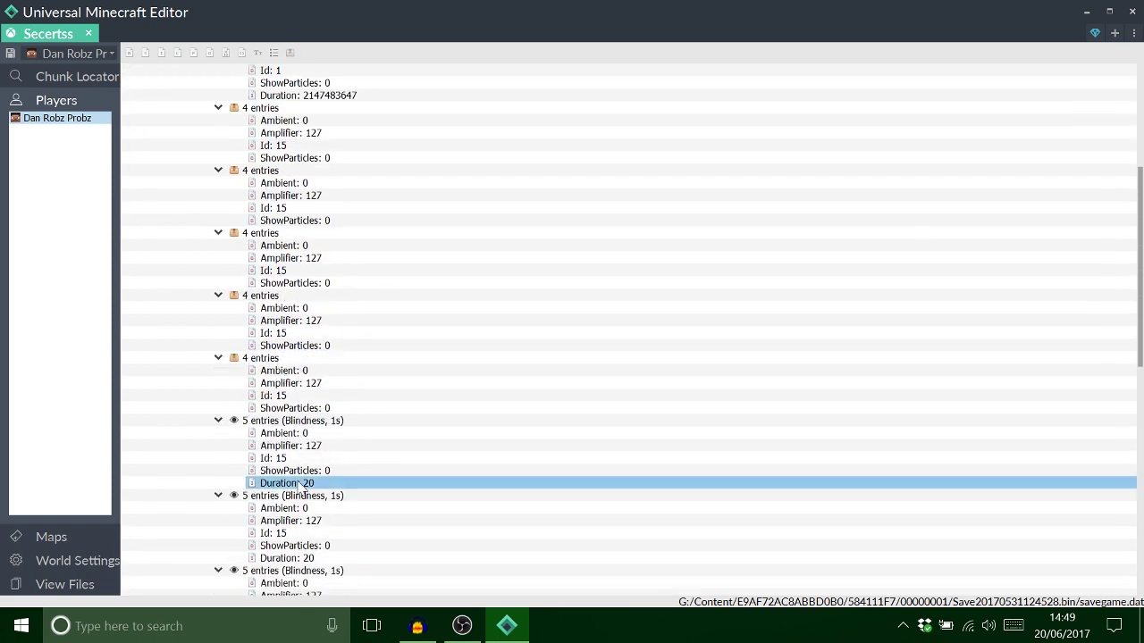
double_click(273, 445)
type("5")
key("Return")
key("ctrl+v")
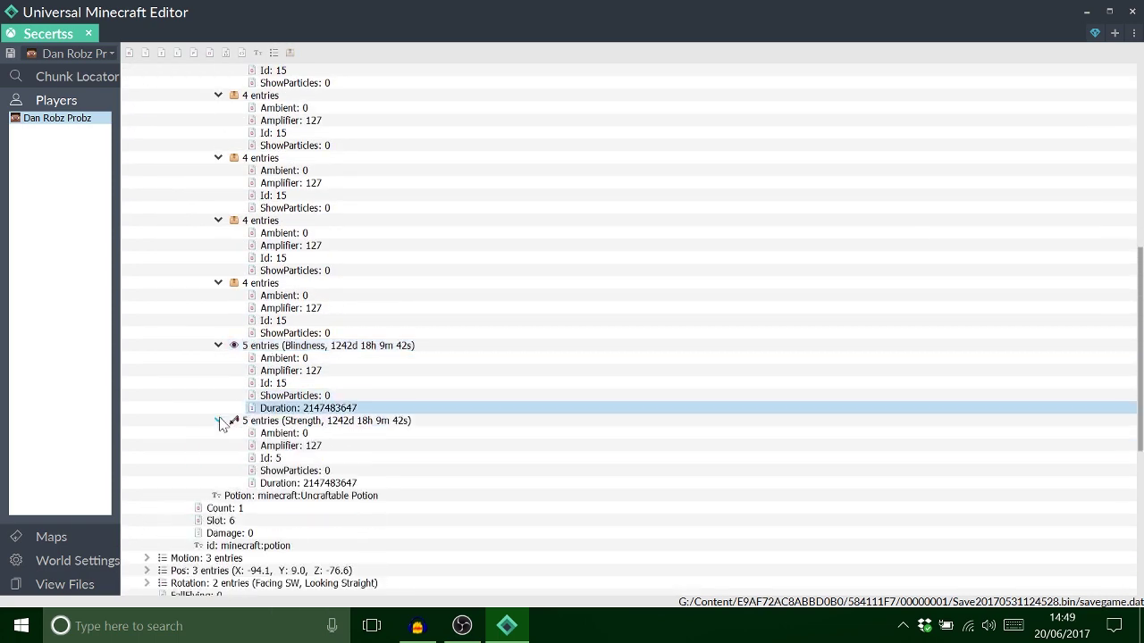
type("6")
key("Return")
key("ctrl+v")
type("8")
left_click(240, 223)
key("ctrl+v")
type("10")
key("Return")
key("ctrl+v")
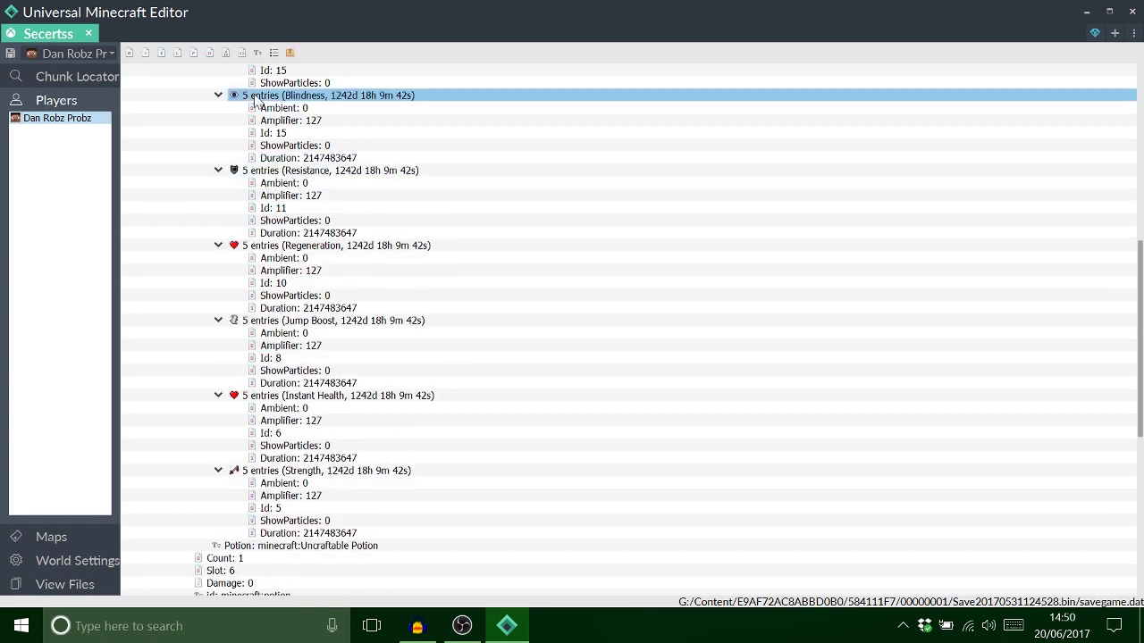
scroll(625, 330, "up", 5)
key("ctrl+v")
double_click(273, 398)
type("13")
key("Return")
double_click(273, 324)
type("16")
key("Return")
Set the Id of the effect below Speed to 21 for Health Boost and collapse the effects list.
double_click(273, 249)
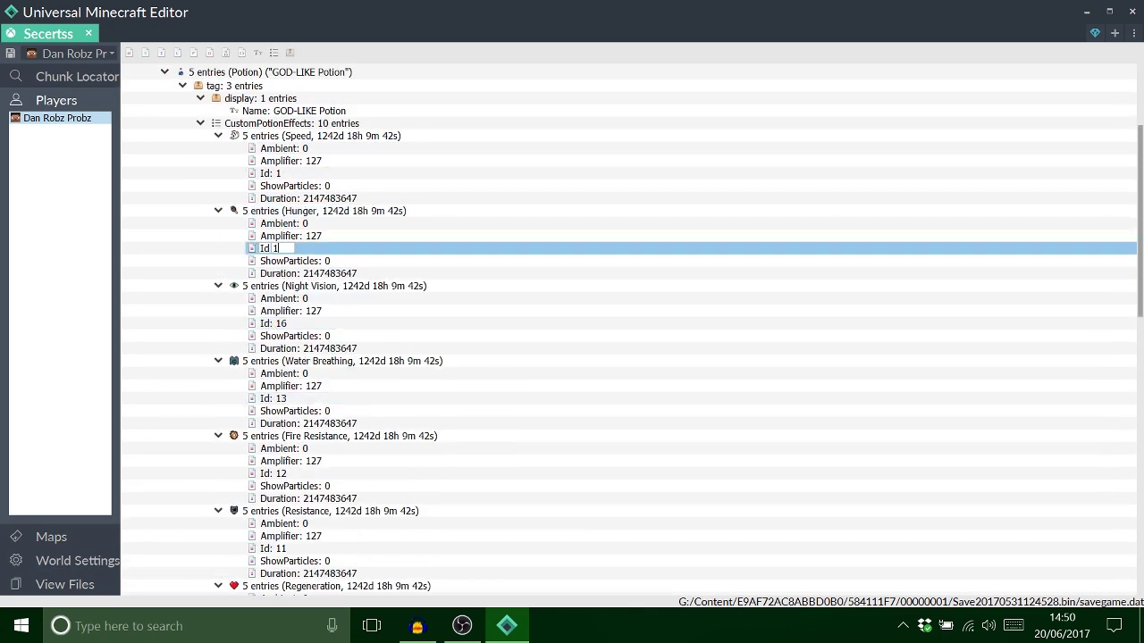
type("20")
left_click(200, 123)
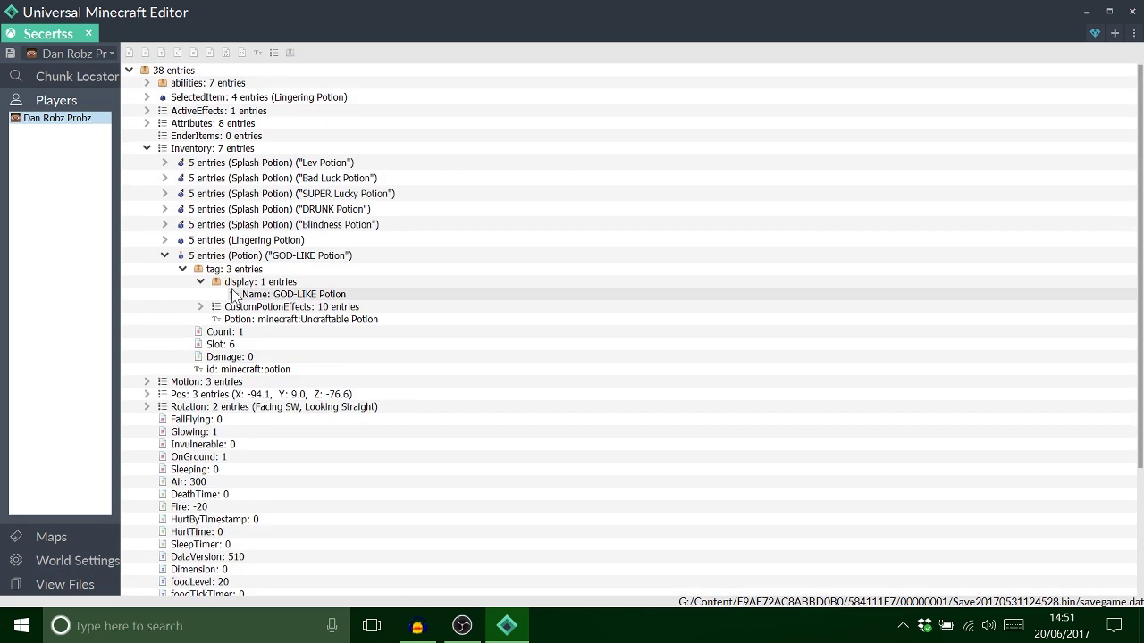
Replace the Lingering Potion's tag compound with a copy of the Blindness Potion's tag and expand it.
left_click(164, 224)
left_click(215, 239)
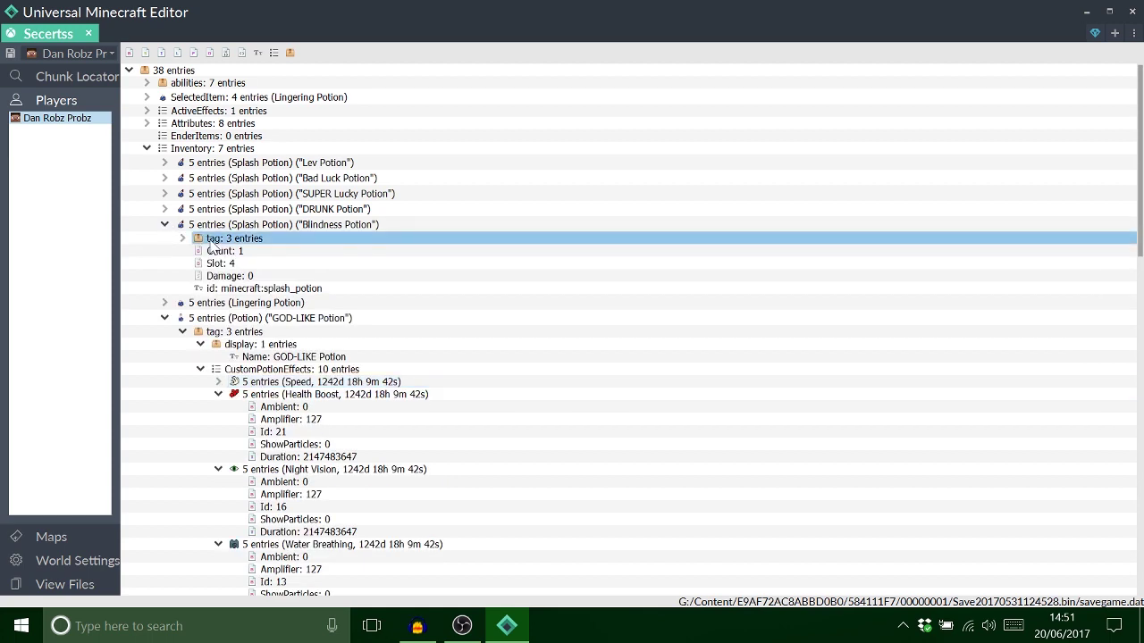
left_click(164, 224)
left_click(165, 256)
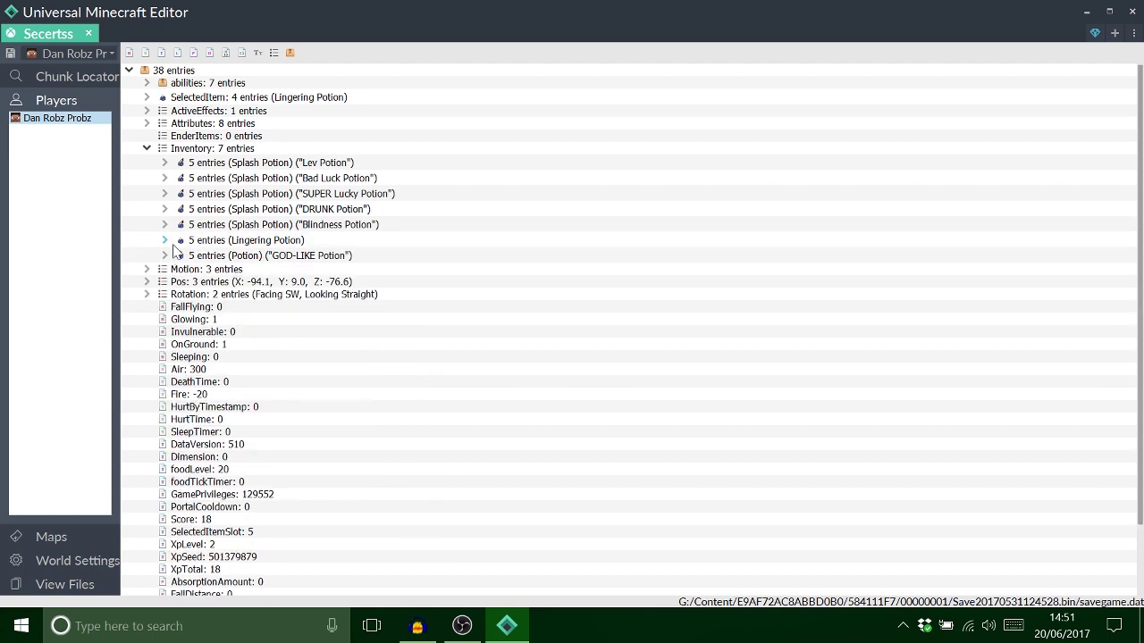
left_click(164, 241)
left_click(214, 254)
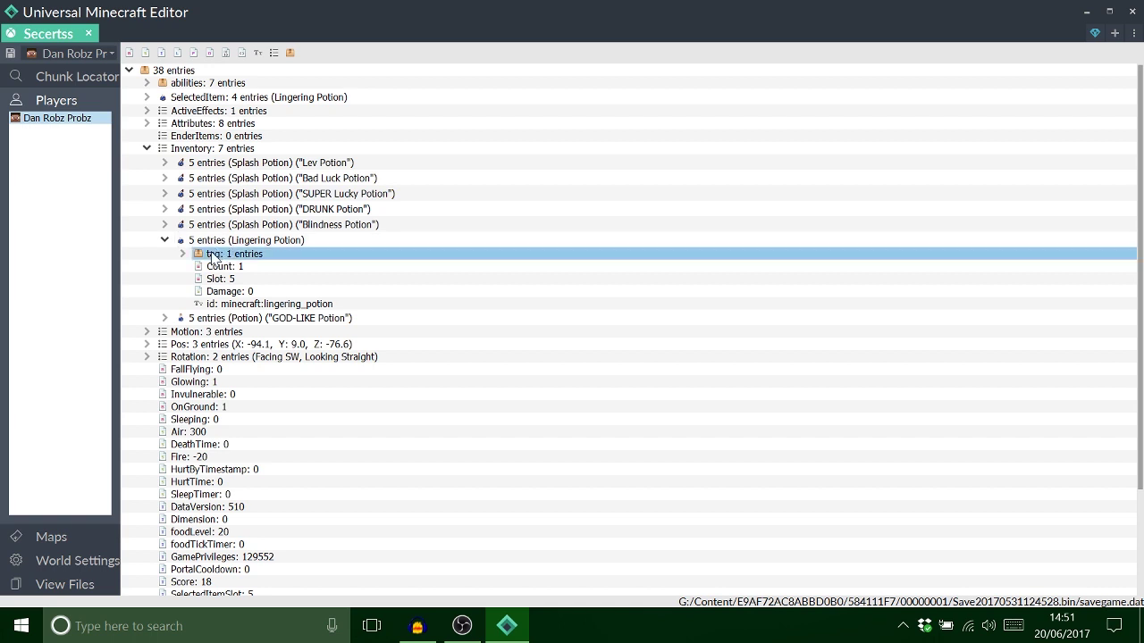
key("Delete")
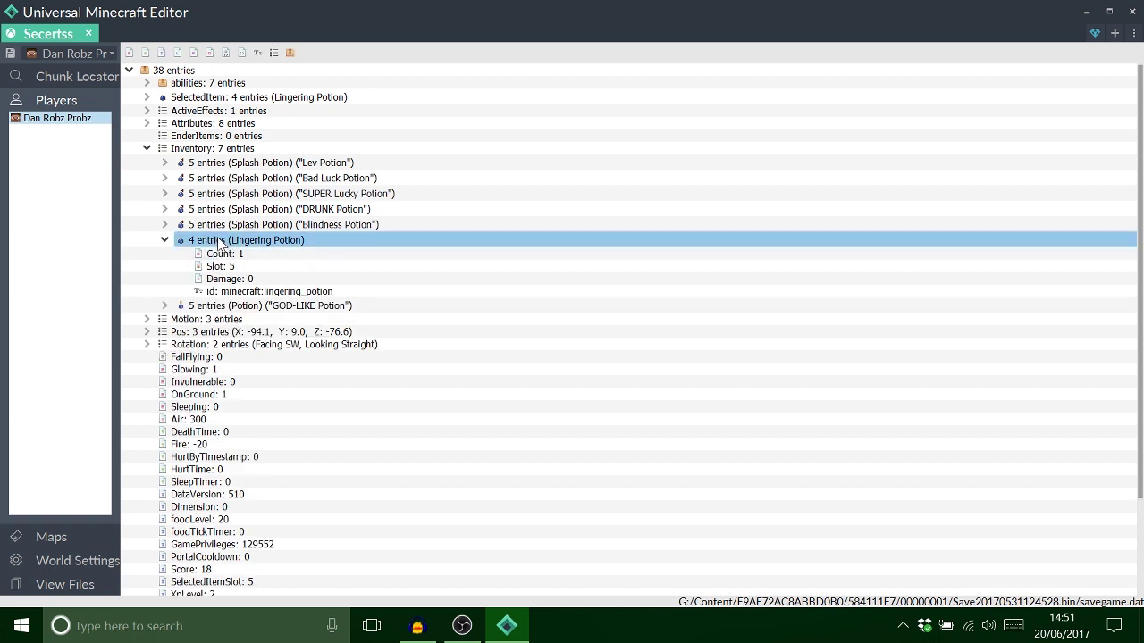
key("ctrl+v")
left_click(182, 254)
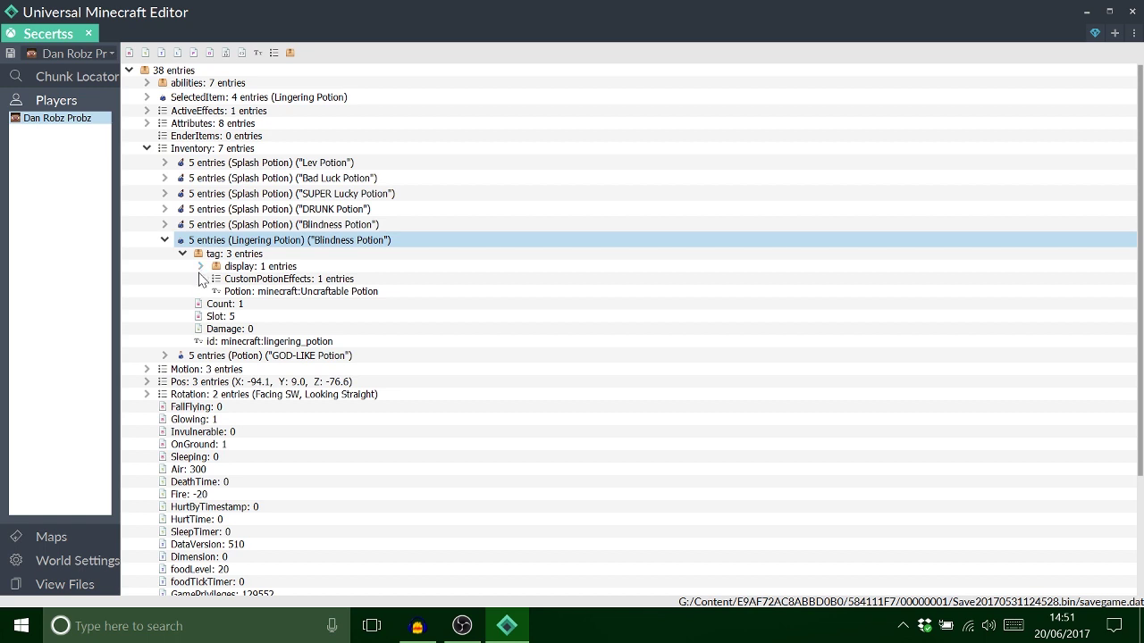
Rename the Lingering Potion to COLOUR Potion in its display tag.
left_click(200, 266)
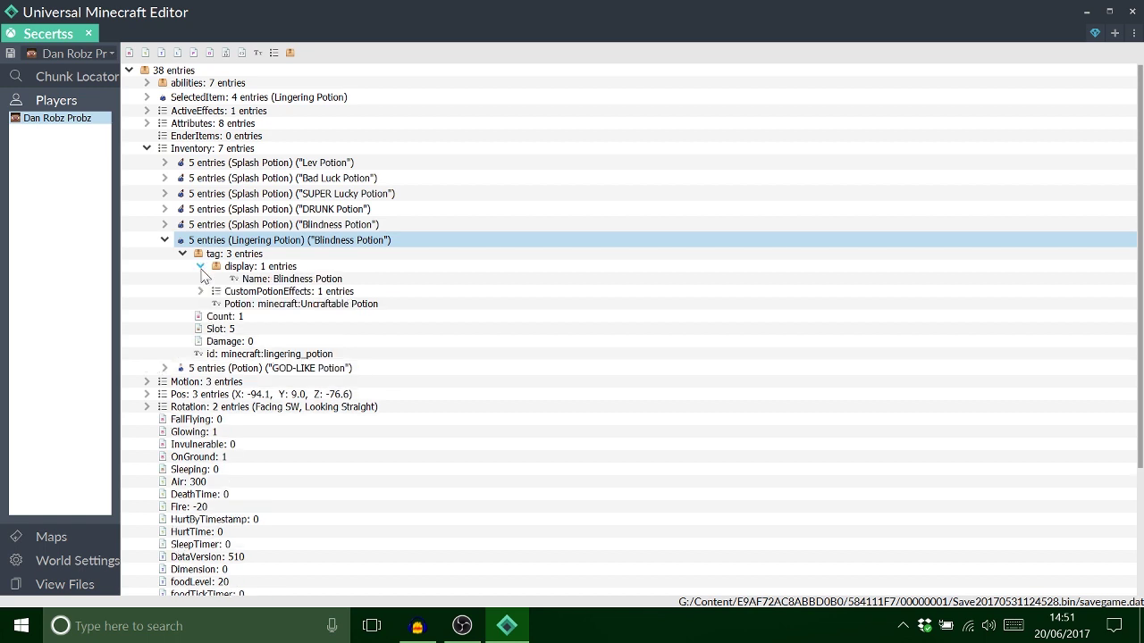
double_click(303, 279)
left_click(315, 280)
left_click_drag(315, 280, 170, 277)
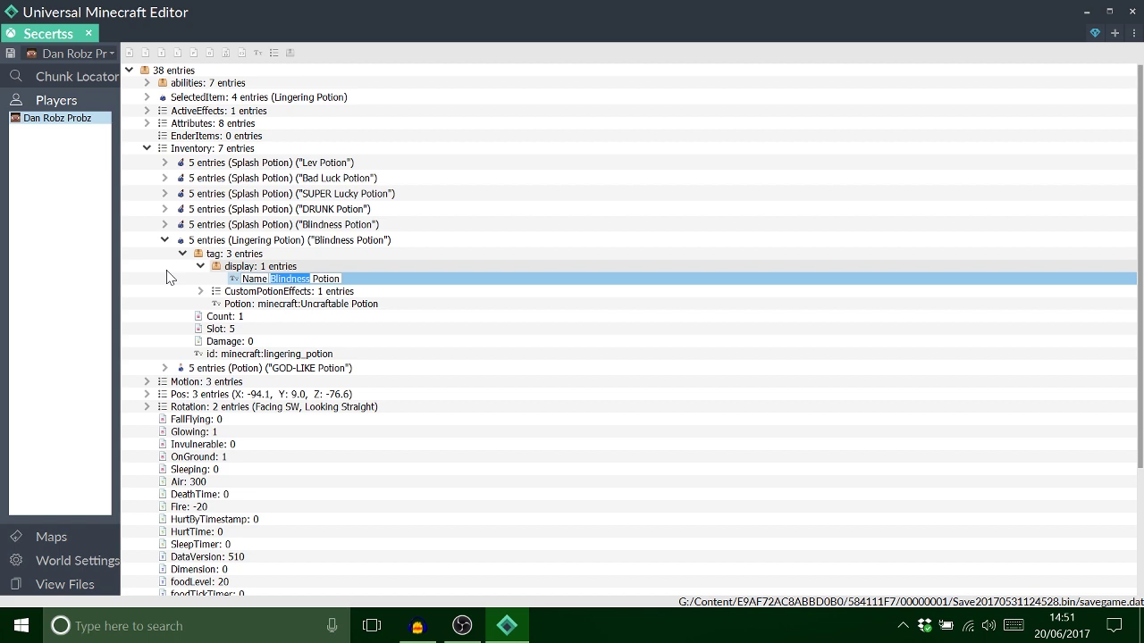
key("BackSpace")
type("COLOUR")
key("Return")
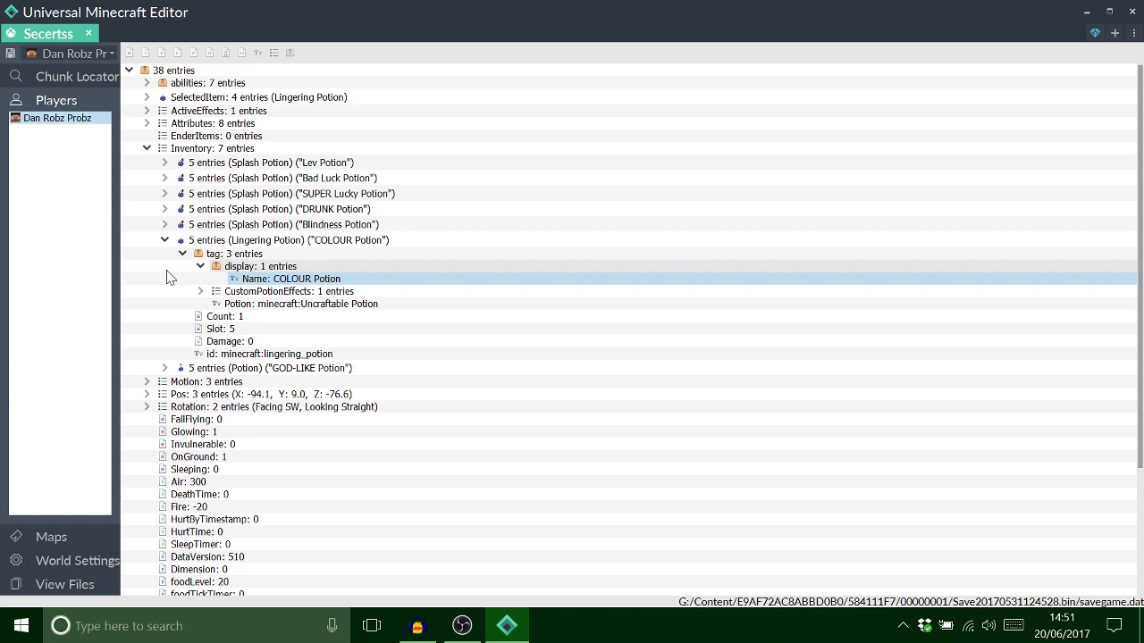
Set ShowParticles to 1 for the Blindness effect in the COLOUR Potion.
left_click(200, 292)
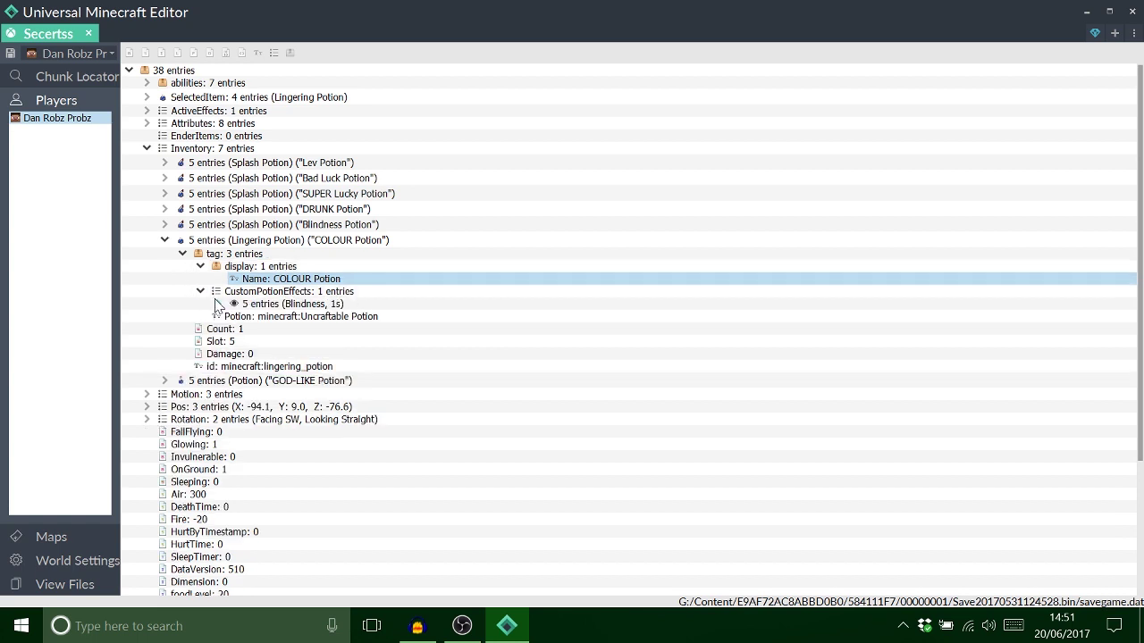
left_click(218, 304)
left_click(289, 356)
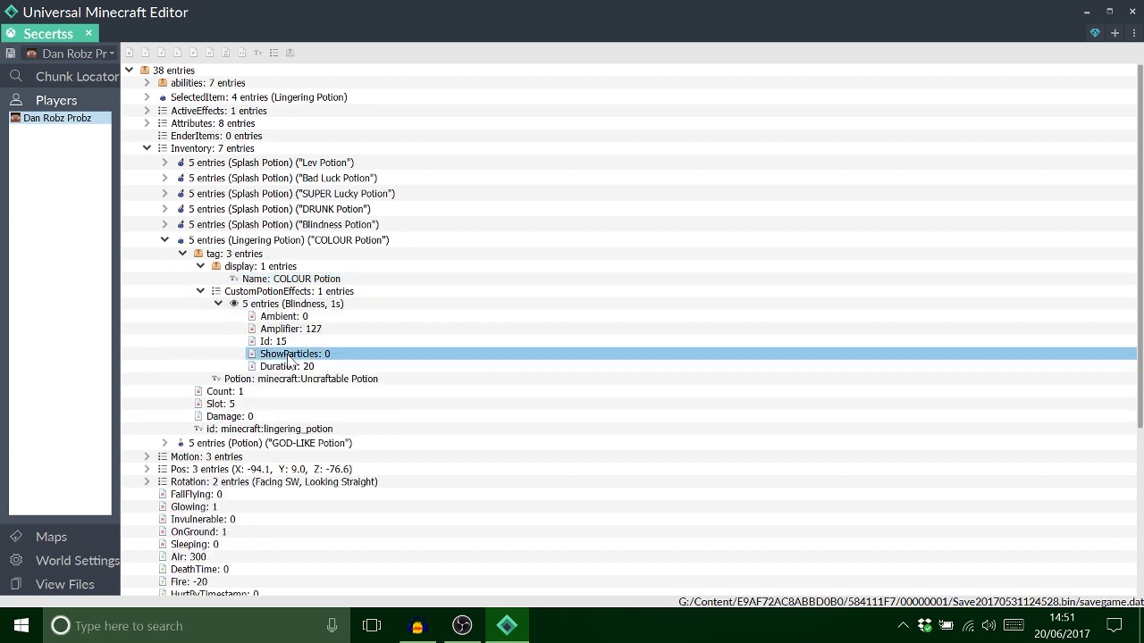
double_click(289, 356)
type("1")
key("Return")
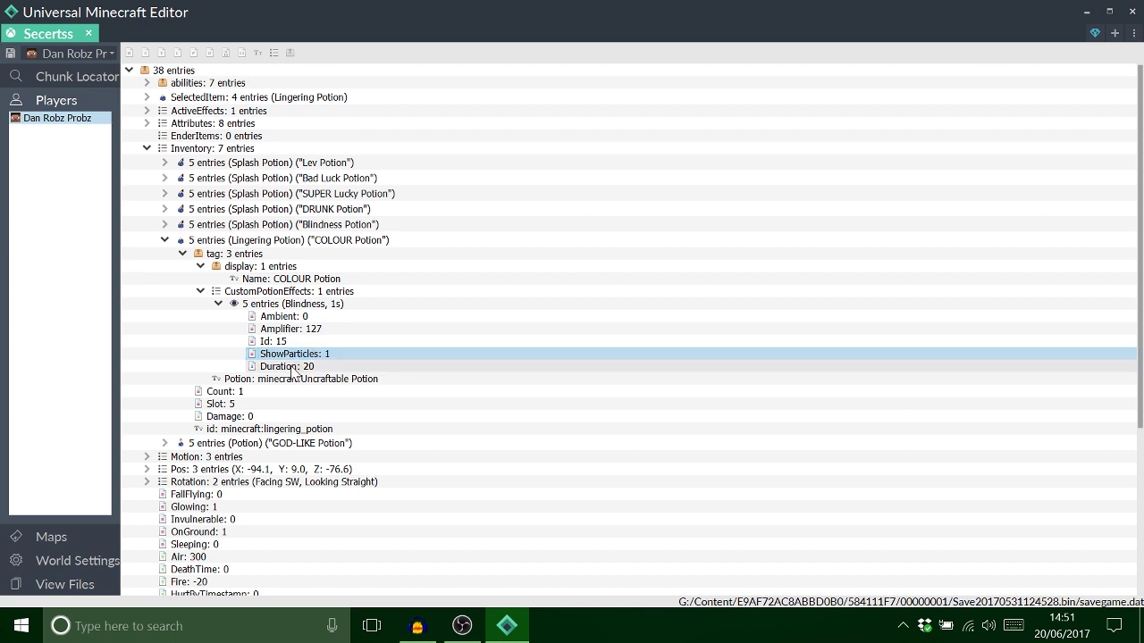
Set the Duration of the COLOUR Potion's Blindness effect to 100.
left_click(292, 368)
double_click(292, 367)
type("0")
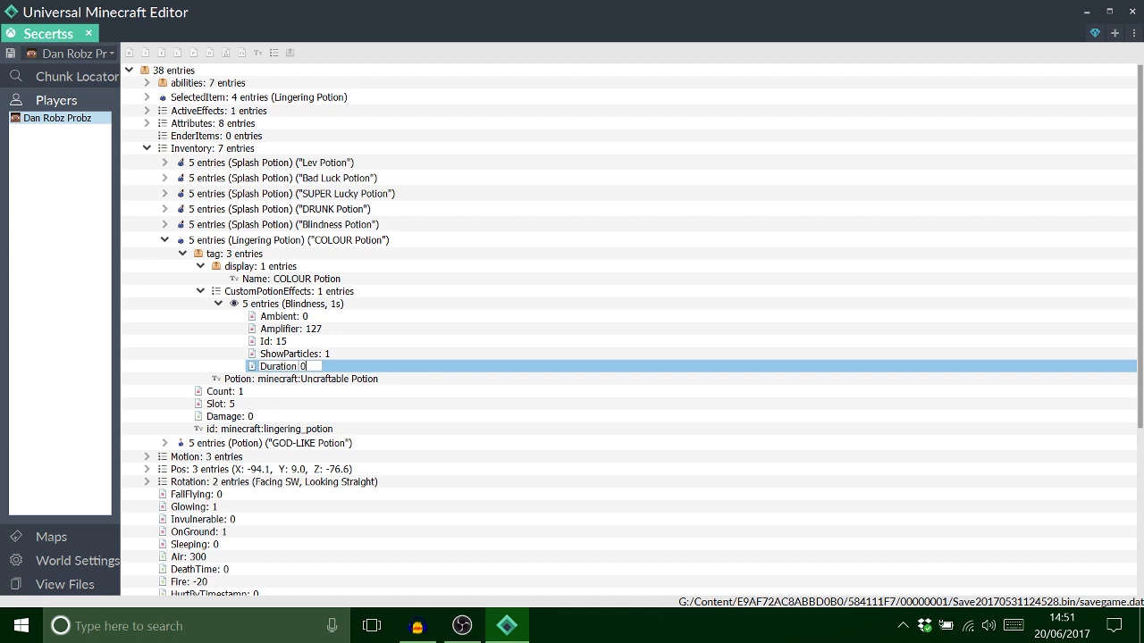
key("Return")
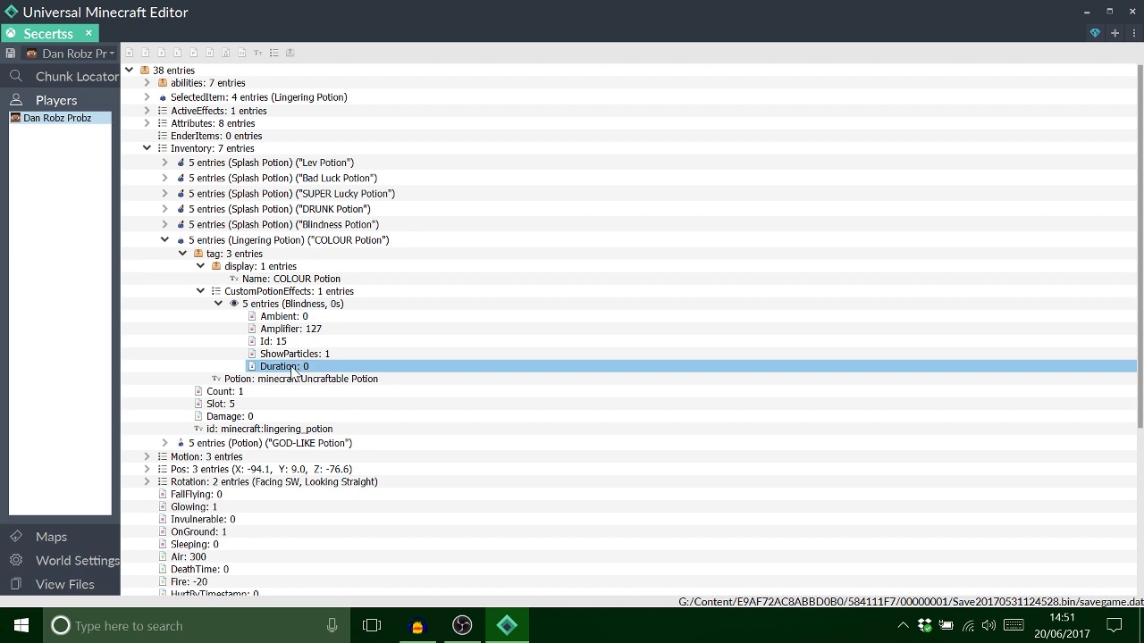
double_click(292, 367)
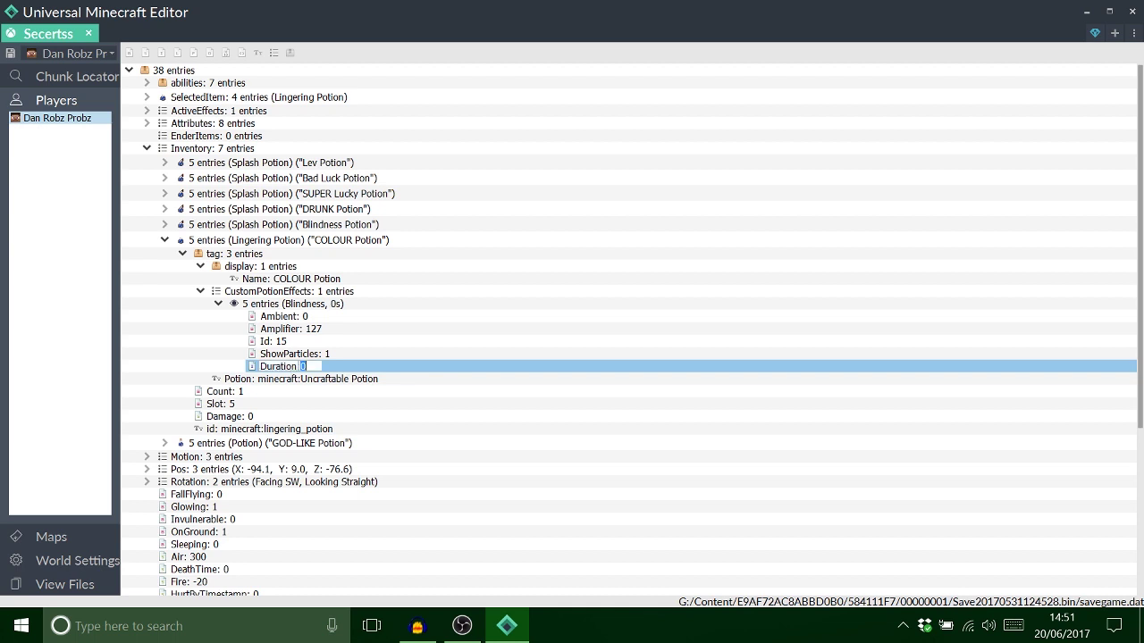
type("100")
key("Return")
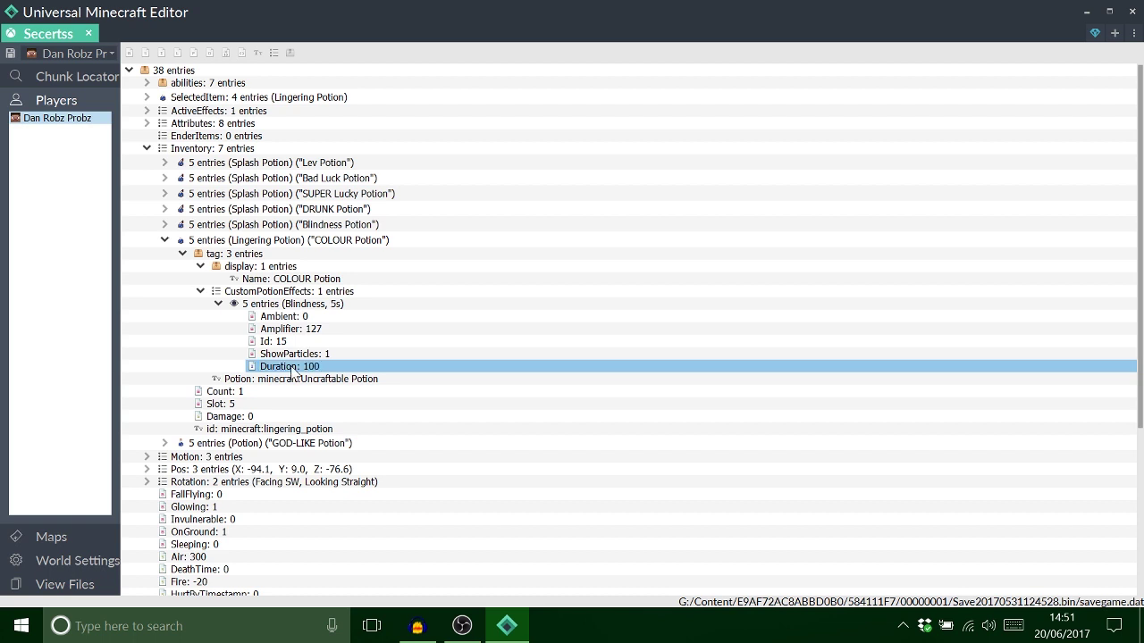
Set the Blindness effect's Amplifier to 0 and its Ambient value to 1 in the COLOUR Potion.
left_click(290, 329)
double_click(291, 329)
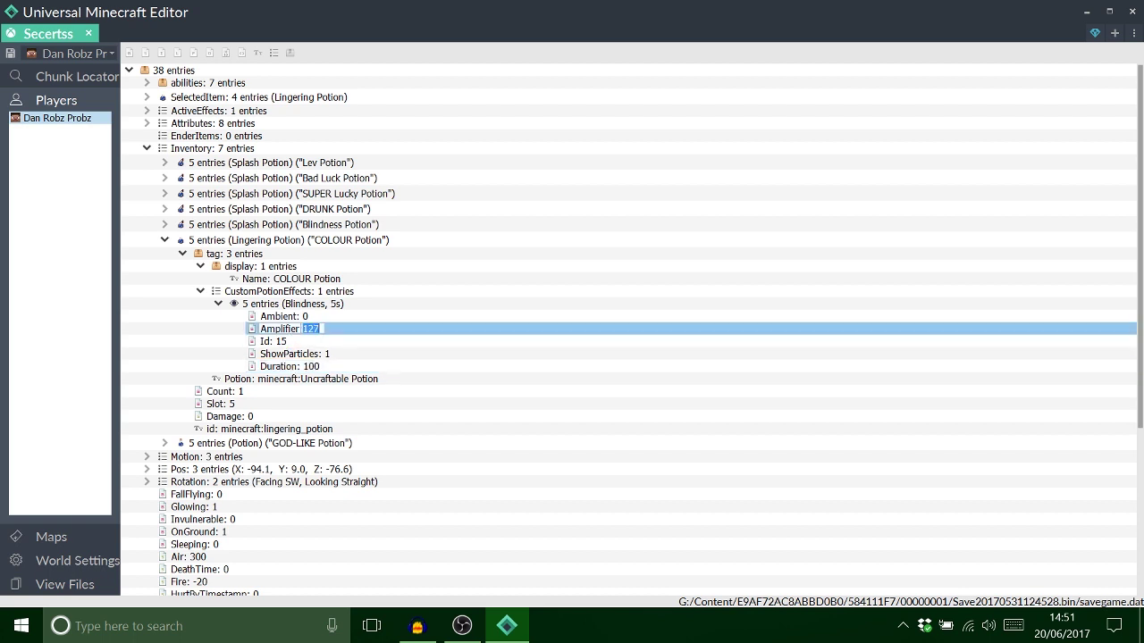
type("0")
key("Return")
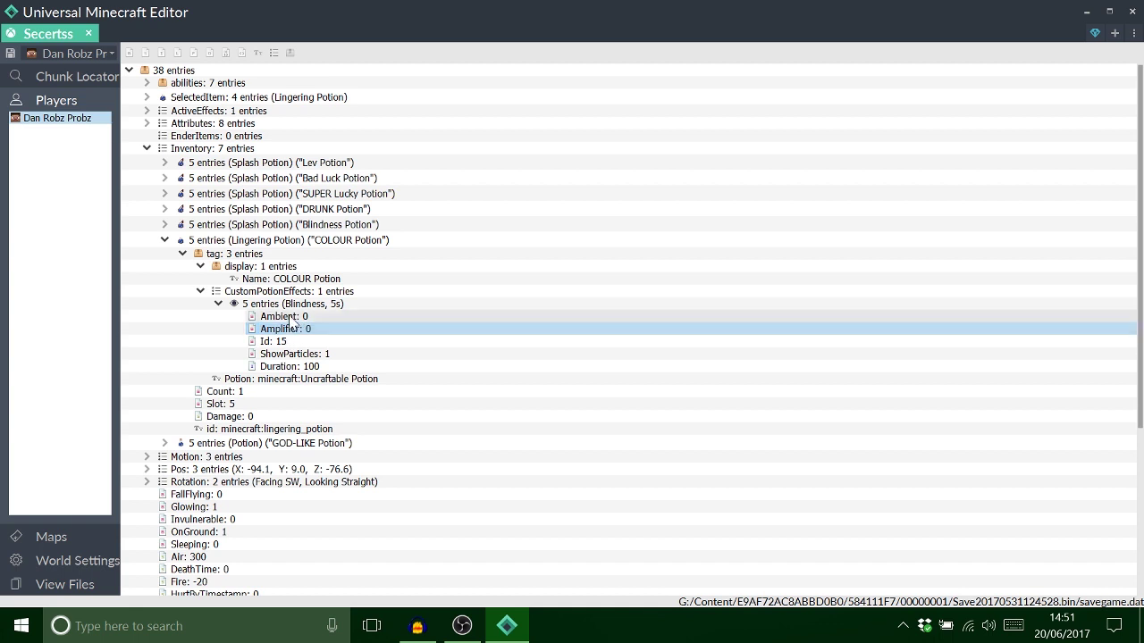
double_click(288, 317)
type("1")
key("Return")
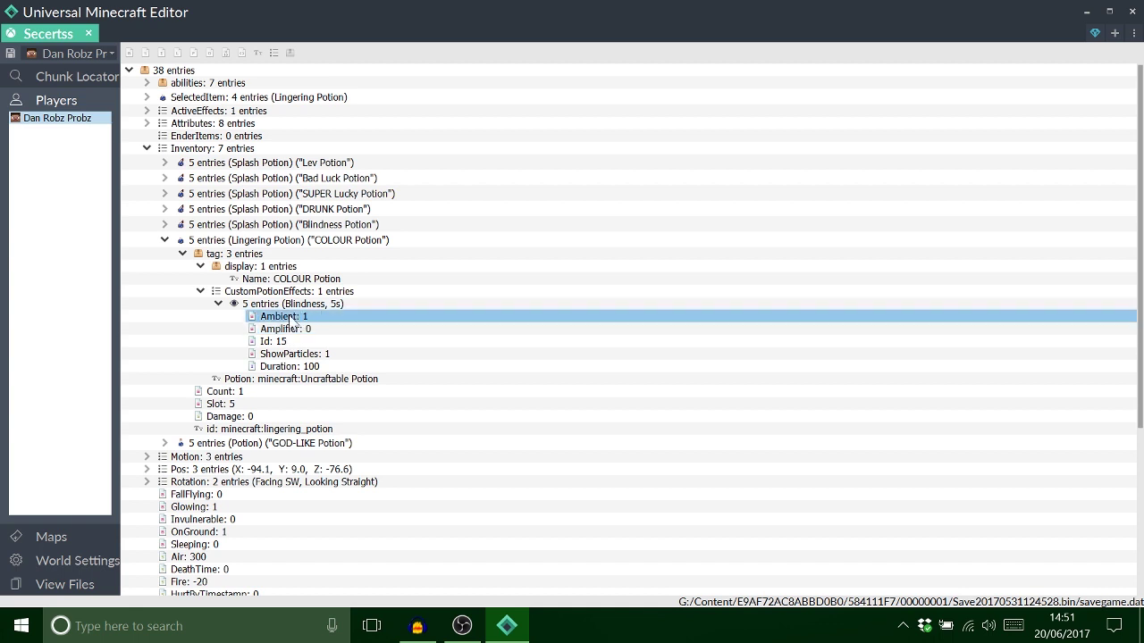
Set the Id of the COLOUR Potion's effect to 1 for Speed.
double_click(273, 341)
type("1")
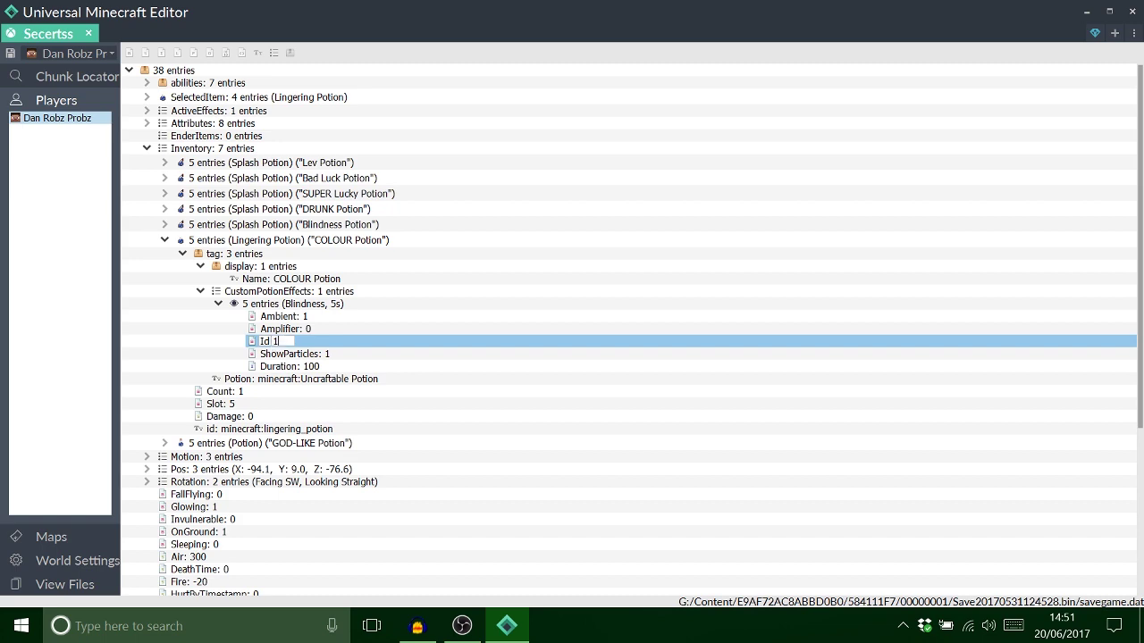
key("Return")
Fill the COLOUR Potion's CustomPotionEffects list with pasted copies of the effect until it holds 26 entries.
left_click(286, 291)
key("ctrl+v")
key("ctrl+v")
key("ctrl+v")
key("ctrl+v")
key("ctrl+v")
key("ctrl+v")
key("ctrl+v")
key("ctrl+v")
key("ctrl+v")
key("ctrl+v")
key("ctrl+v")
key("ctrl+v")
key("ctrl+v")
key("ctrl+v")
key("ctrl+v")
key("ctrl+v")
key("ctrl+v")
key("ctrl+v")
key("ctrl+v")
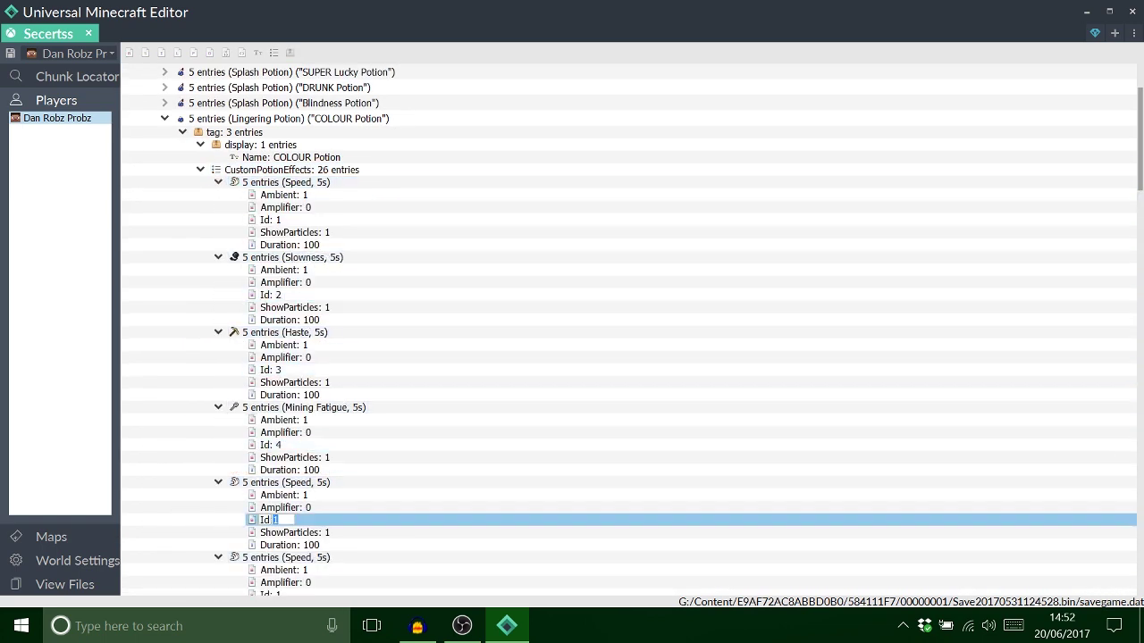
Number the Ids of the copied effects consecutively from 5 up to 14.
type("5")
key("Return")
scroll(572, 357, "down", 5)
double_click(273, 447)
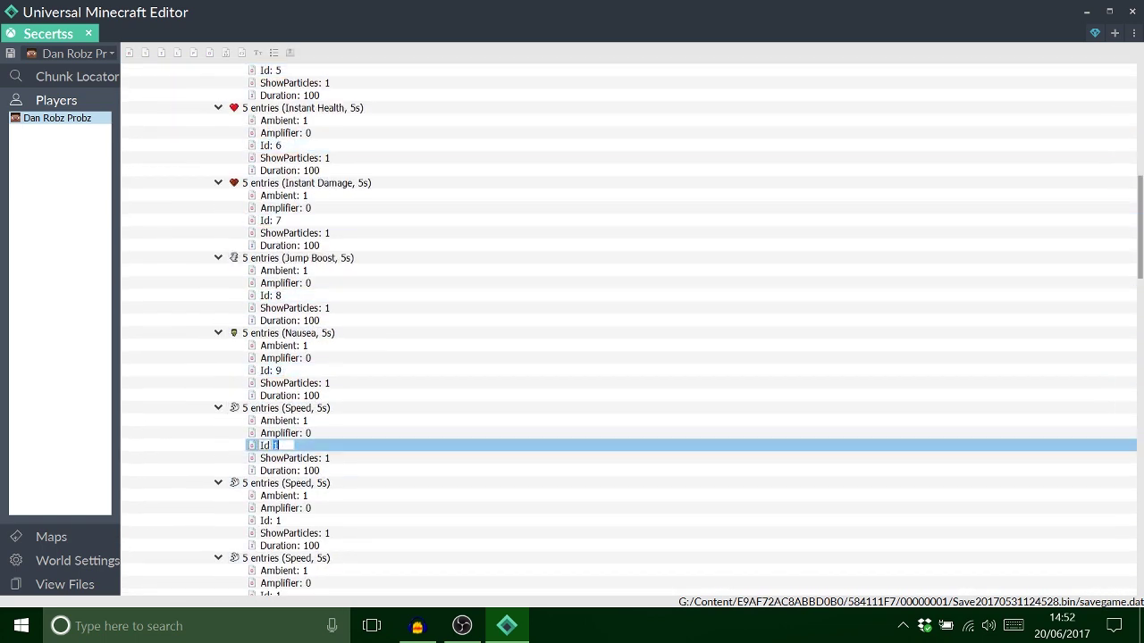
scroll(382, 268, "down", 4)
double_click(273, 209)
key("Return")
left_click(268, 358)
double_click(270, 358)
type("14")
key("Return")
Continue numbering the copied effects' Ids consecutively, with 18 for Weakness, up to 26 for Luck.
scroll(342, 276, "down", 10)
double_click(342, 270)
type("18")
key("Return")
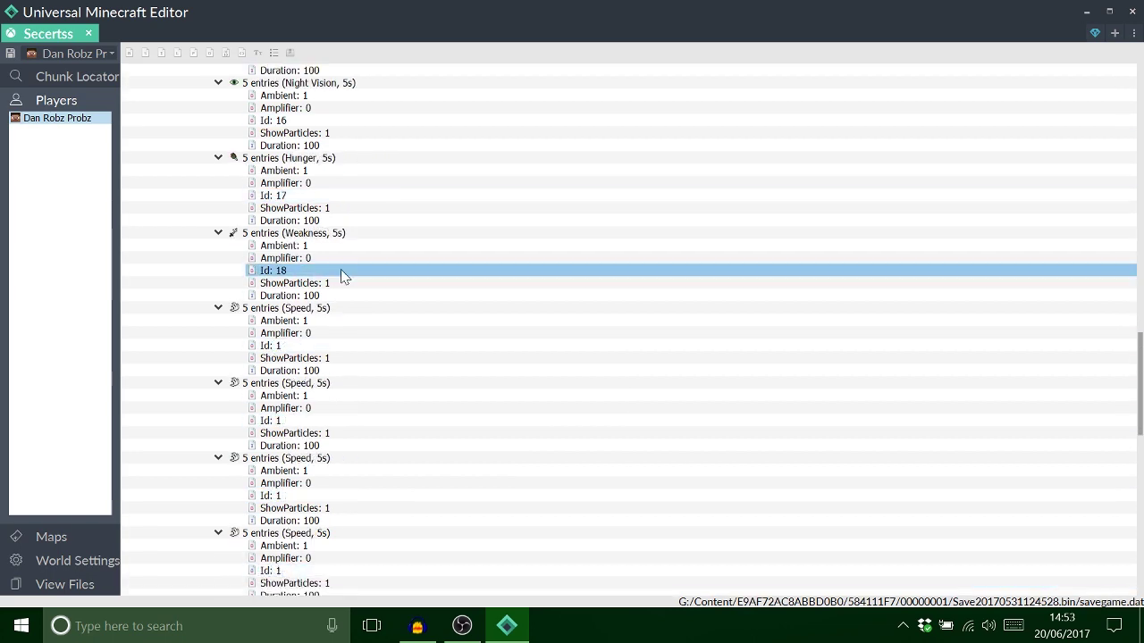
left_click(273, 495)
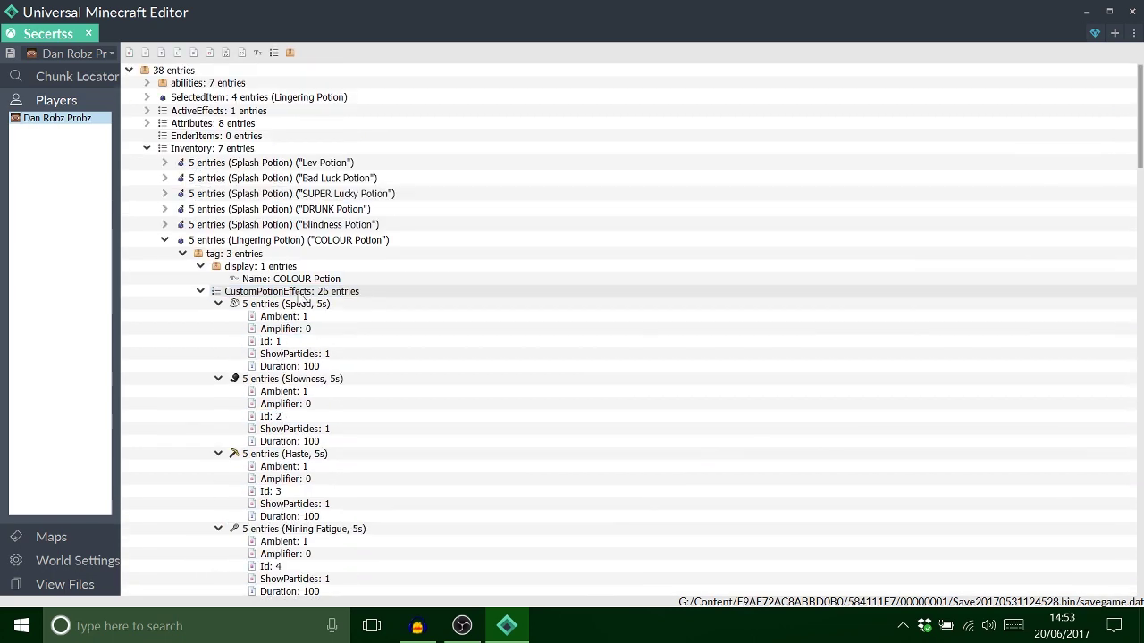
Add one more effect at the end of the COLOUR Potion's list and set its Id to 27 for Bad Luck.
left_click_drag(1141, 161, 1117, 537)
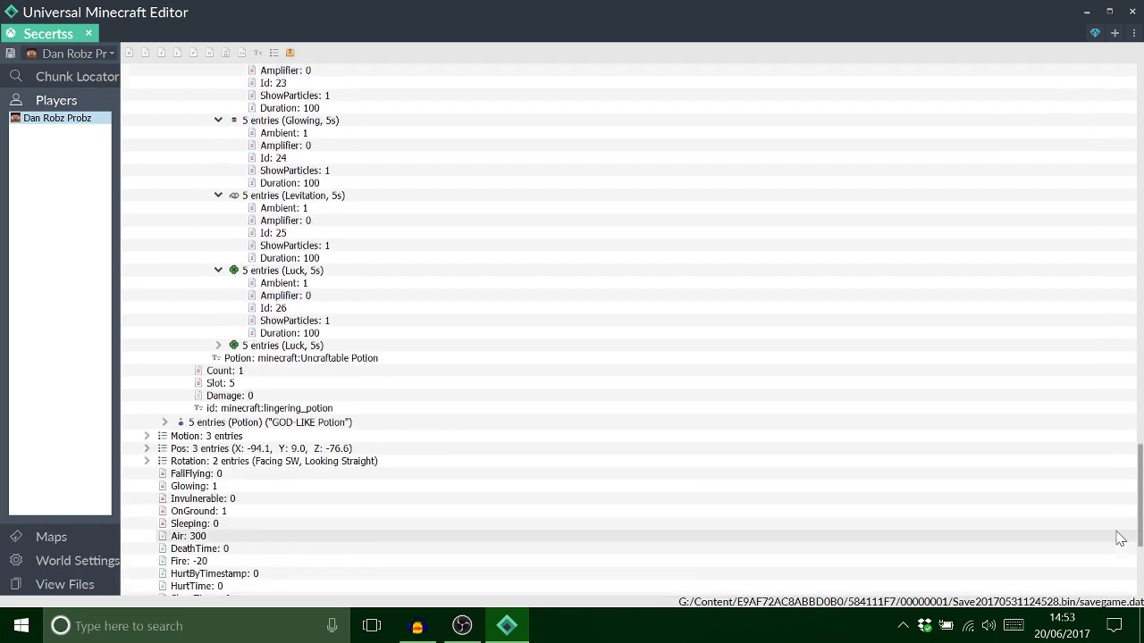
left_click(218, 346)
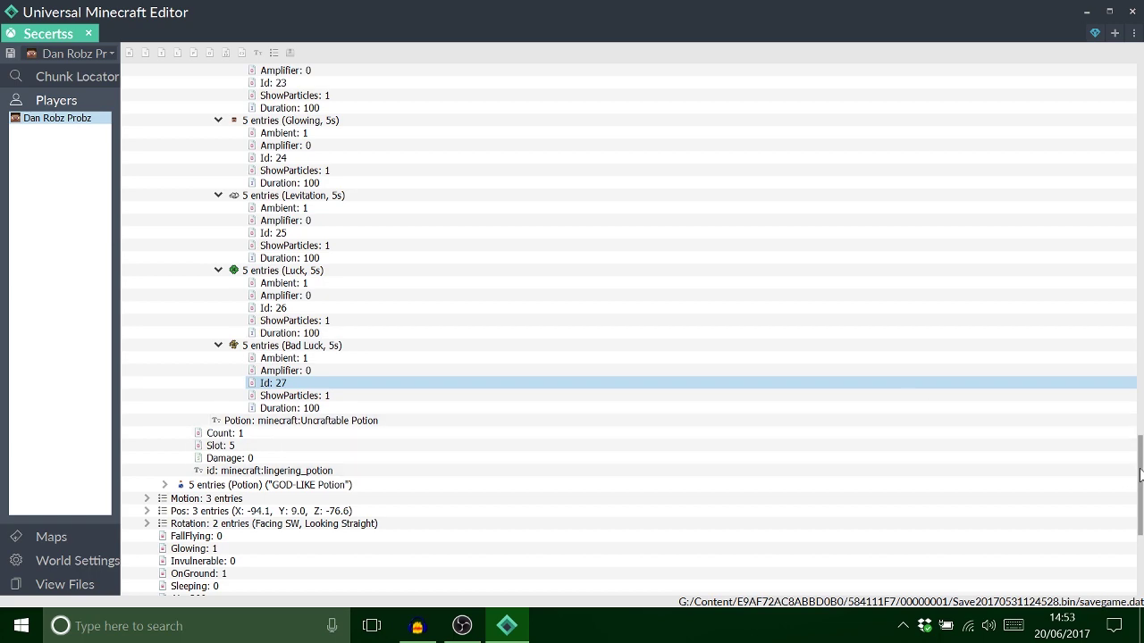
Collapse the potion and inventory entries, then save the edited world and close the editor.
left_click_drag(1139, 474, 1135, 98)
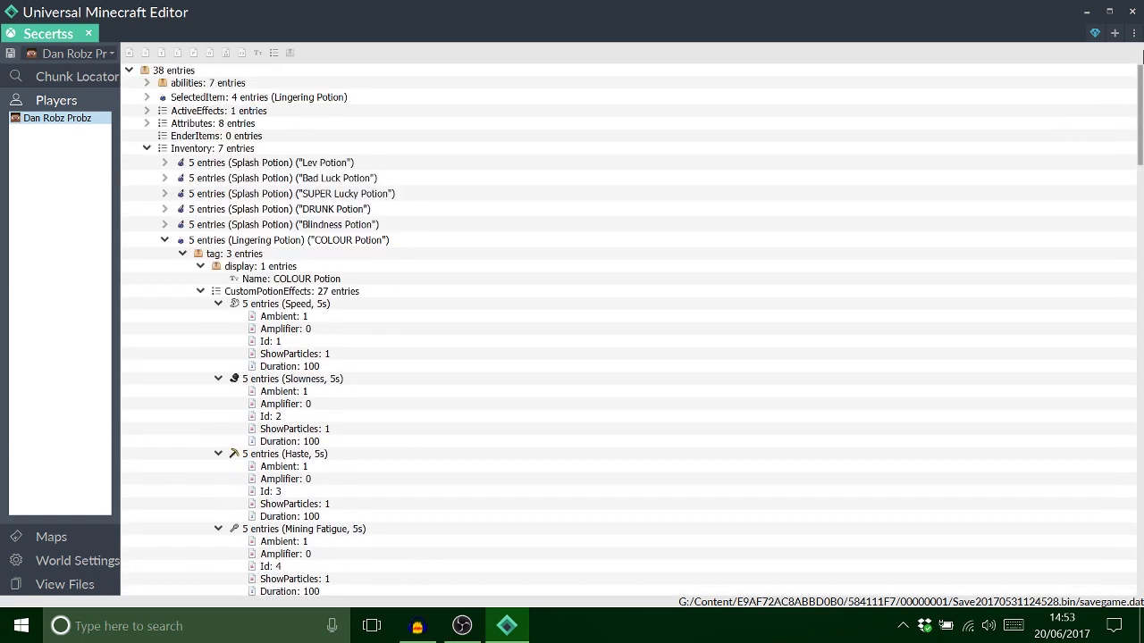
left_click(165, 241)
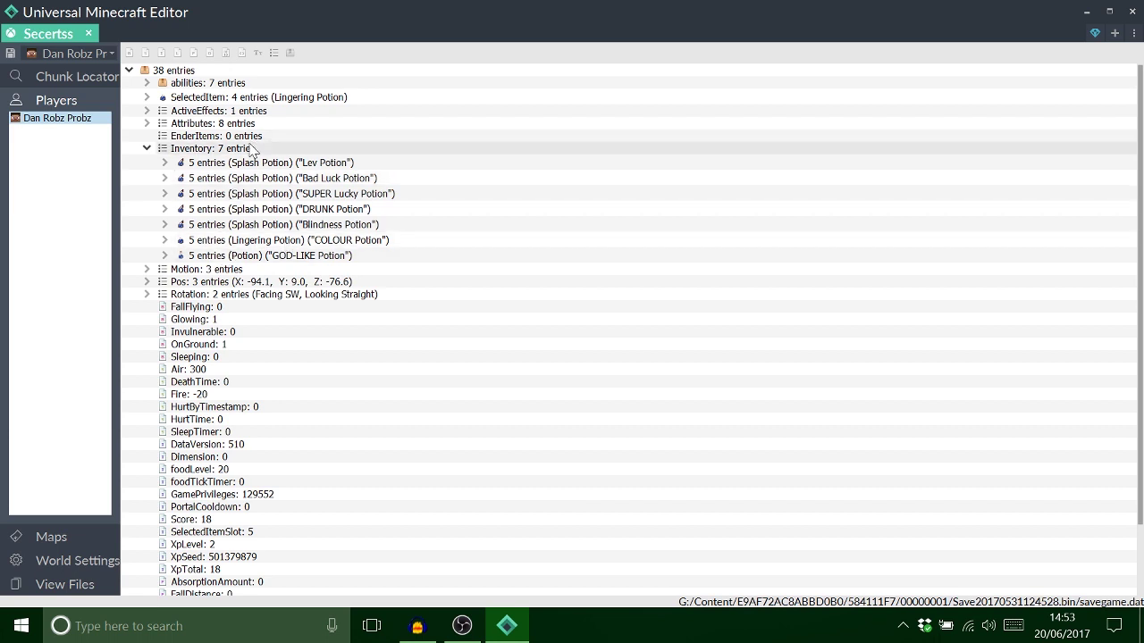
left_click(147, 148)
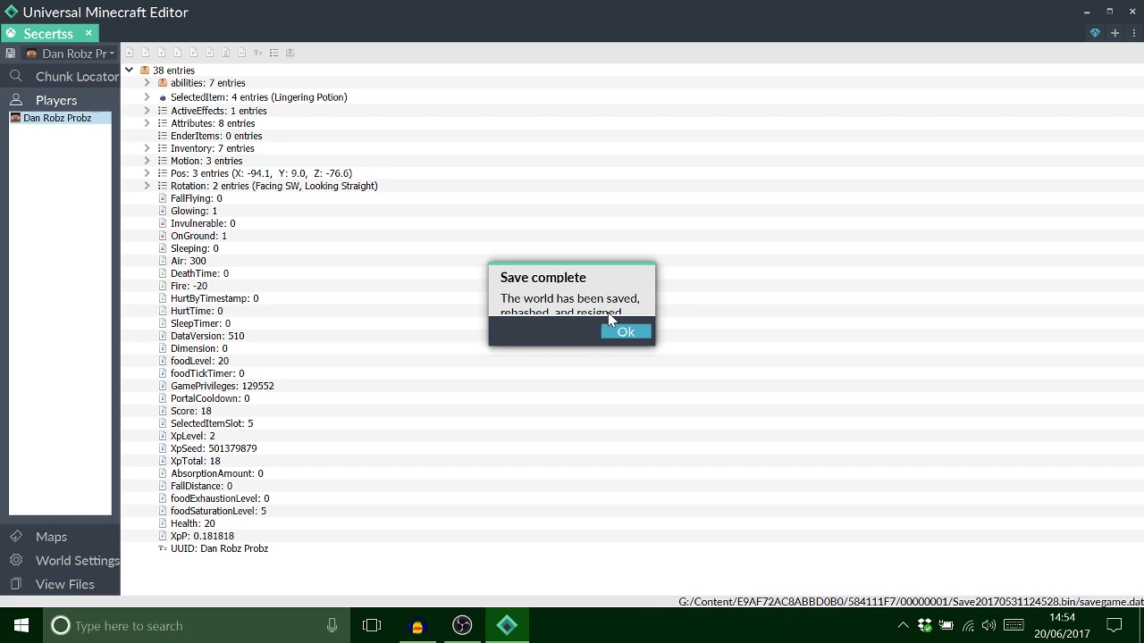
left_click(1133, 13)
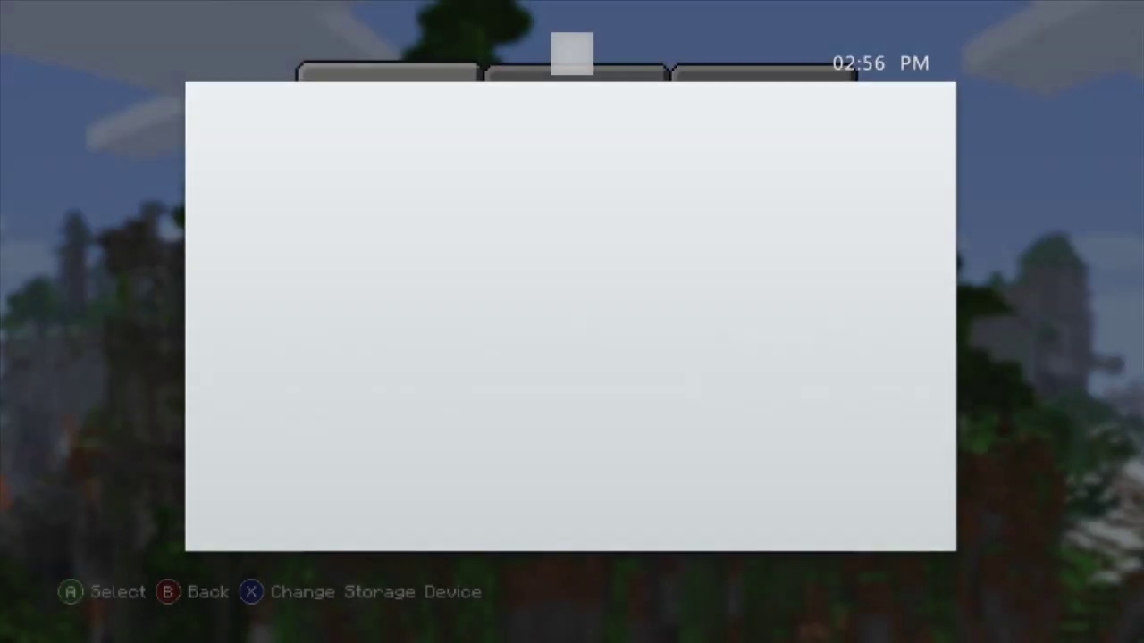
Switch to Minecraft on the Xbox 360 and load the Secertss world in Creative mode as an offline game.
key("Down")
key("Return")
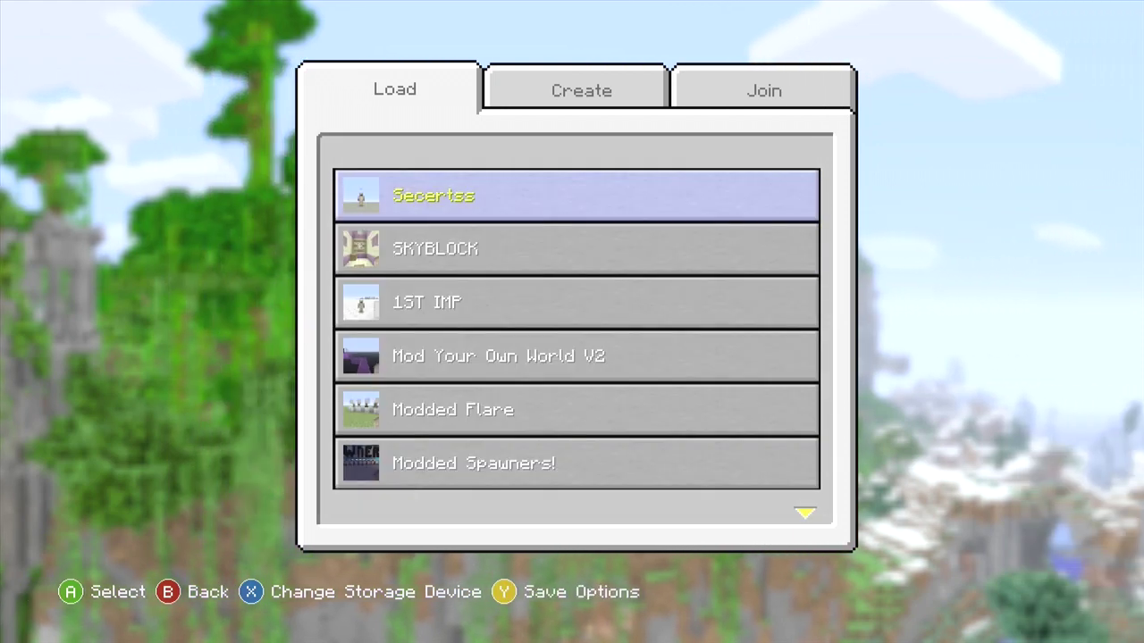
key("Return")
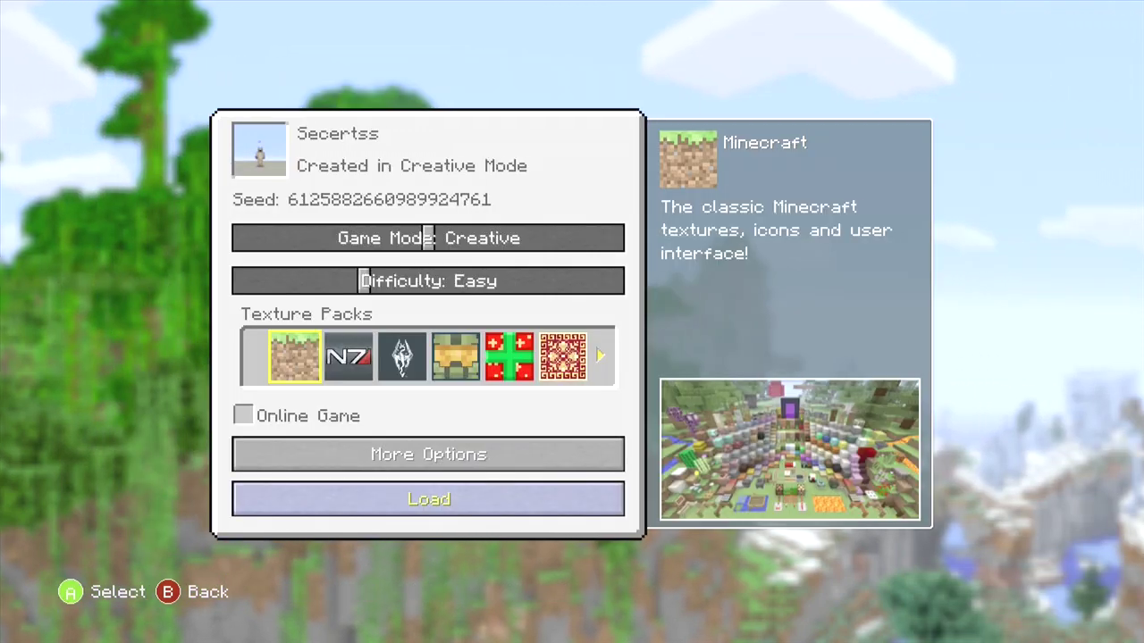
key("Down")
key("Down")
key("Down")
key("Down")
key("Down")
key("Down")
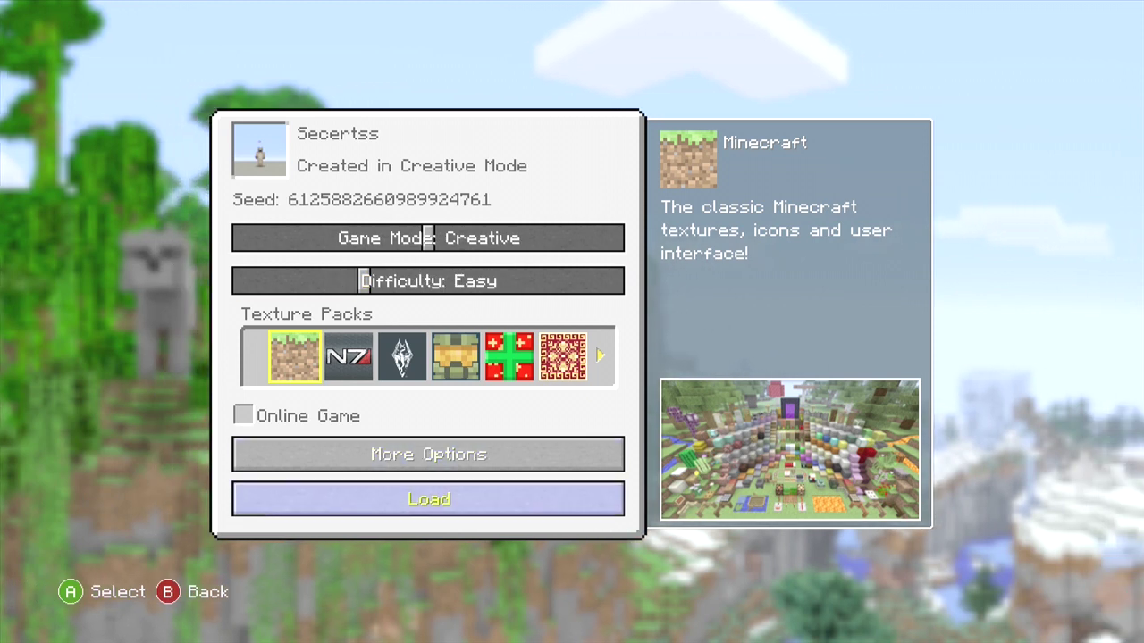
key("Return")
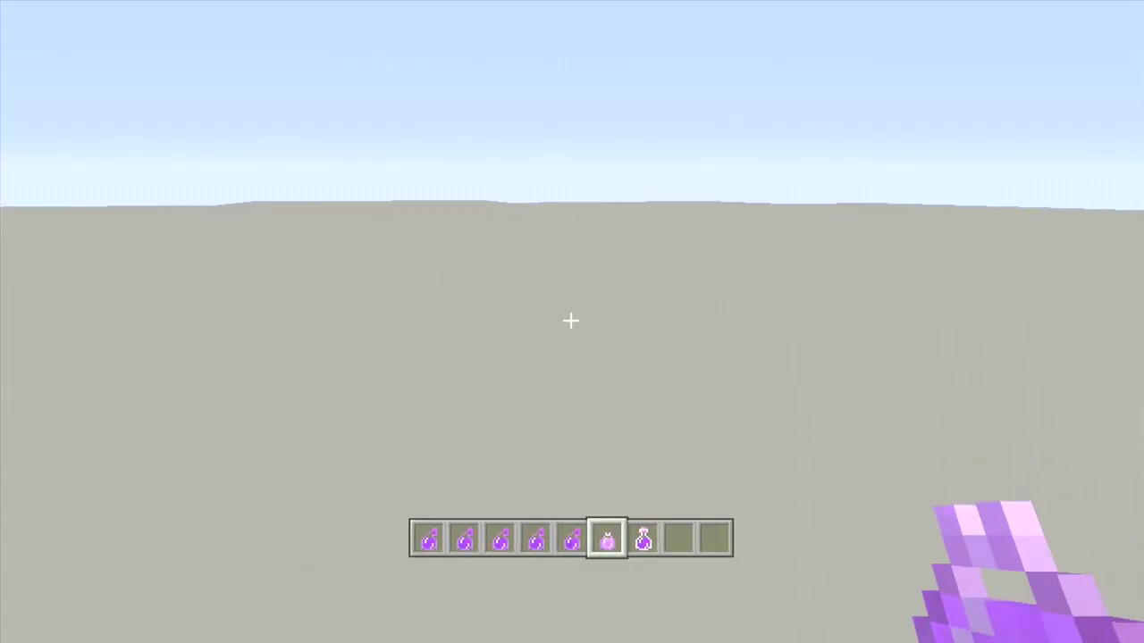
Review the custom potions in the inventory, throw the Lev Potion at the player and watch in third-person view.
key("e")
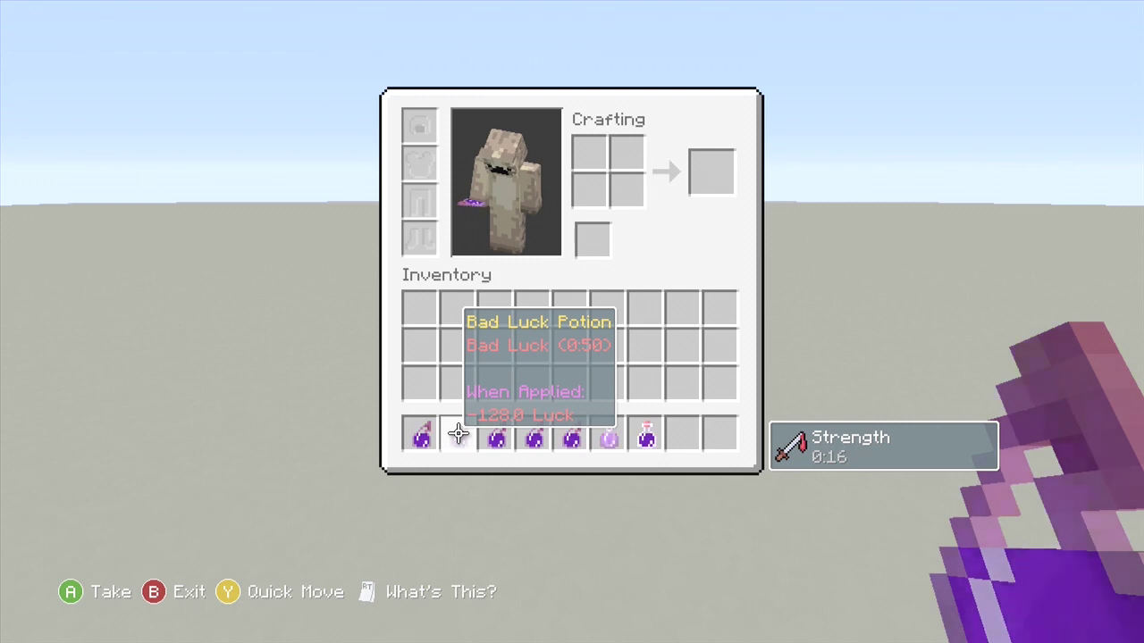
key("e")
right_click(571, 321)
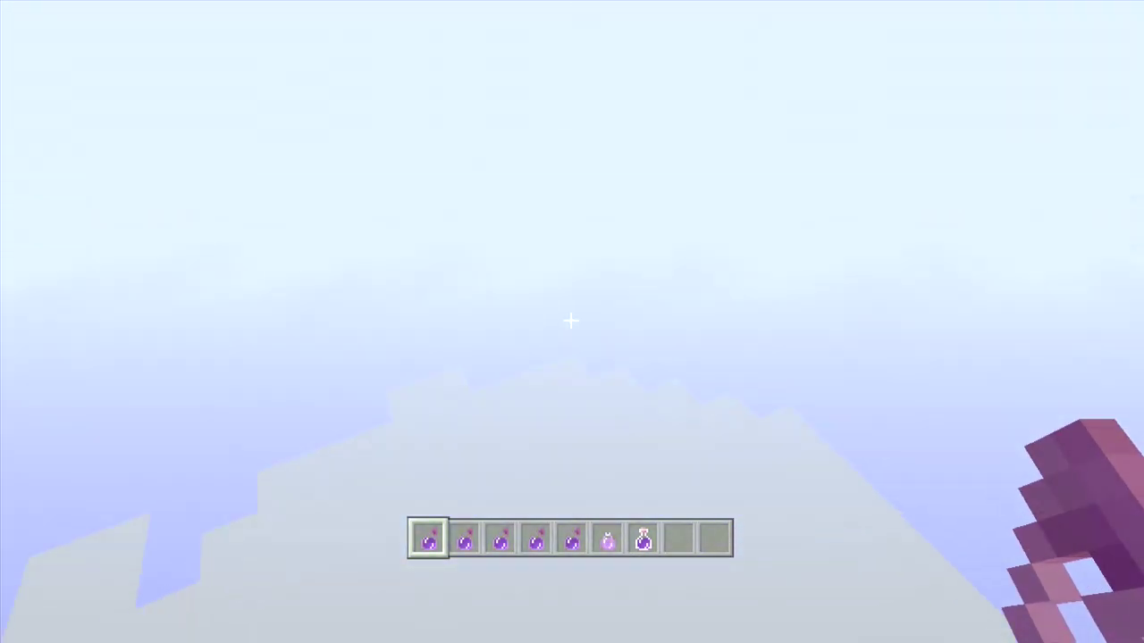
right_click(572, 321)
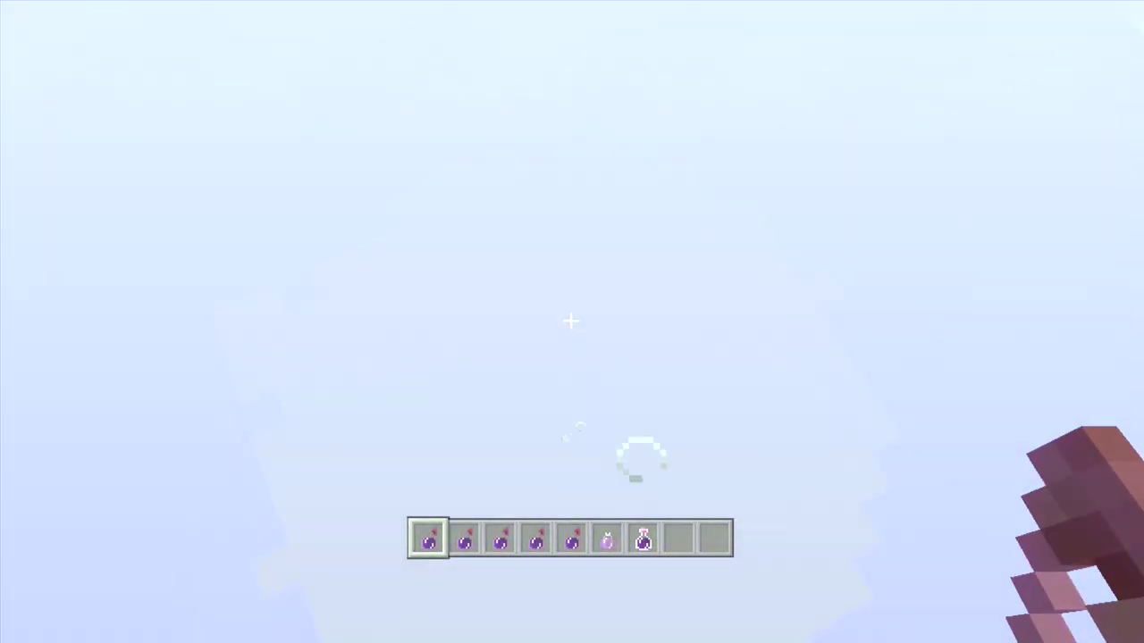
key("F5")
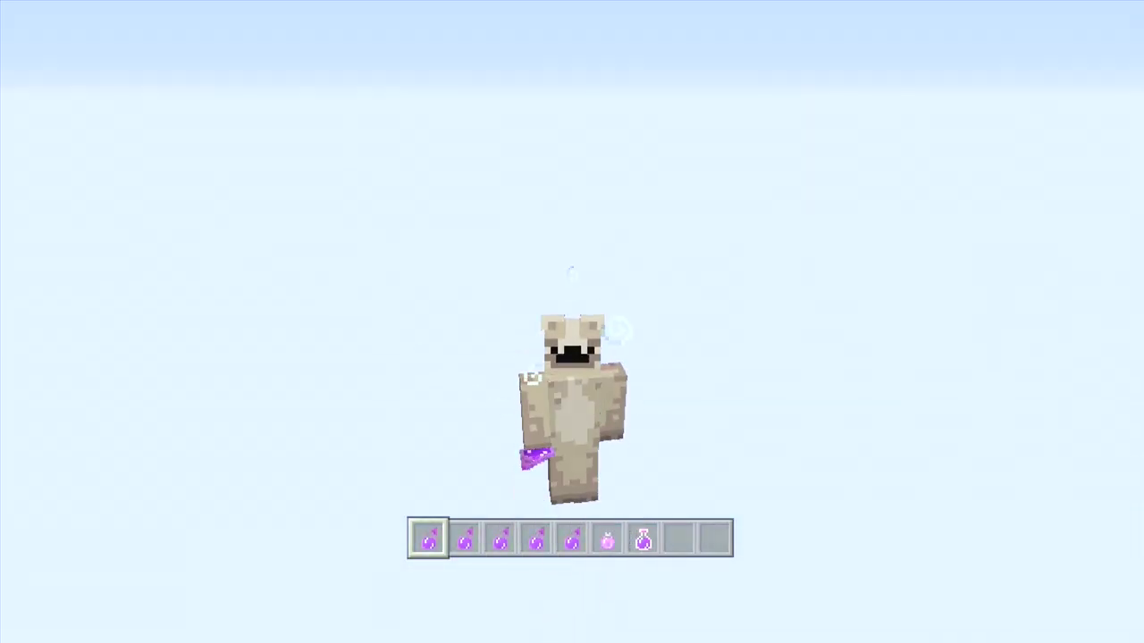
Take a Milk Bucket from the Miscellaneous creative items and drink it to clear the levitation.
key("e")
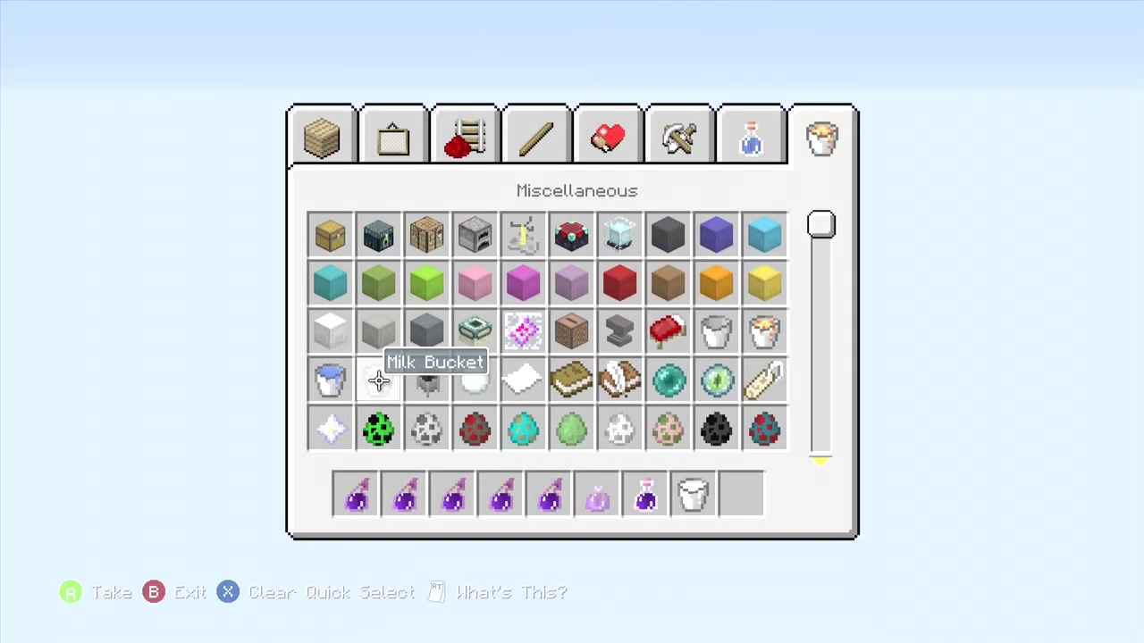
key("e")
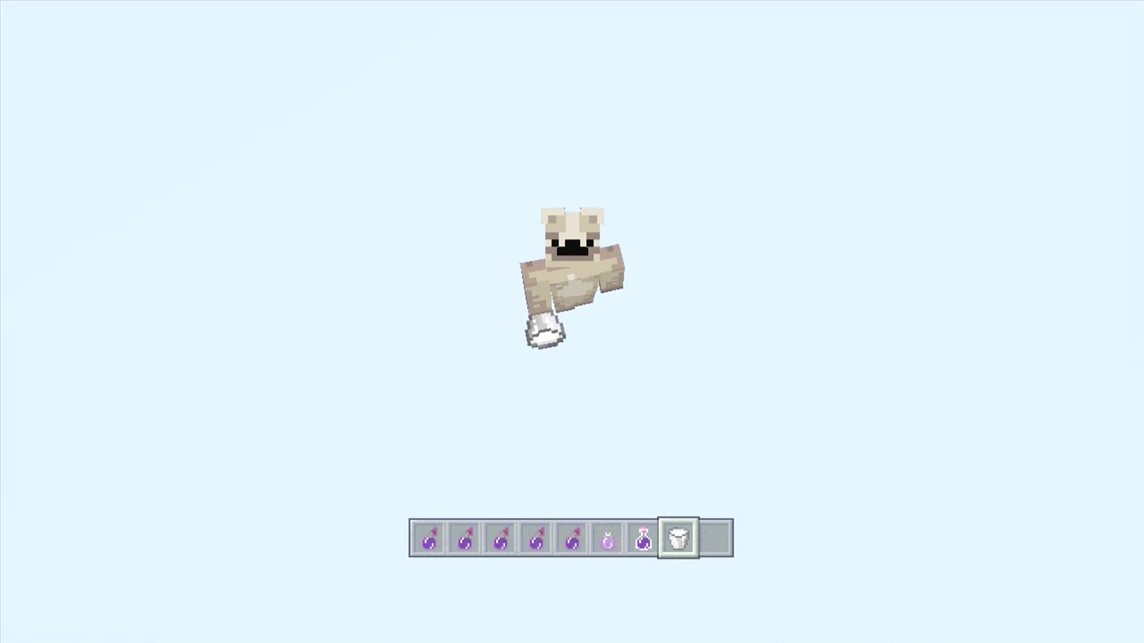
key("F5")
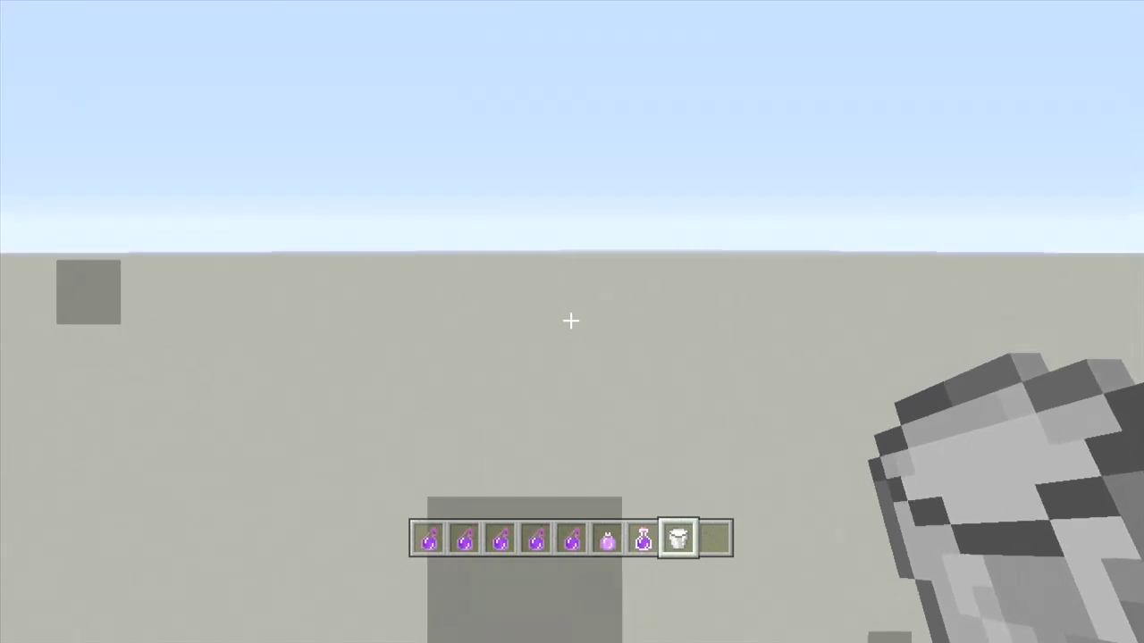
key("F5")
key("F5")
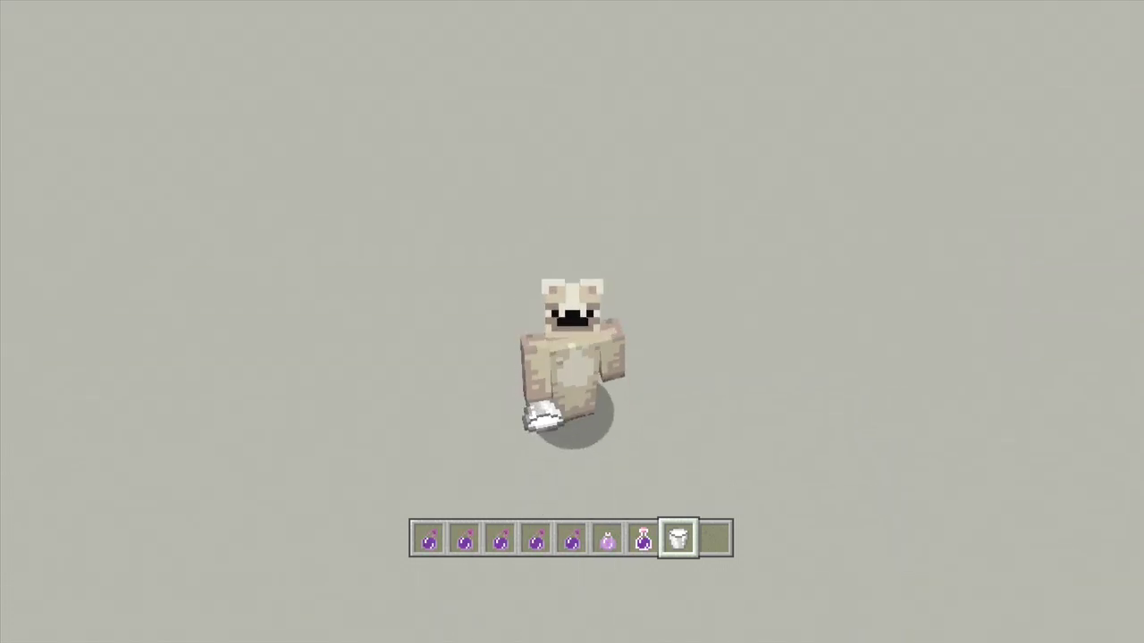
Check the Bad Luck Potion's details in the inventory and throw it at the player in first-person view.
key("1")
key("e")
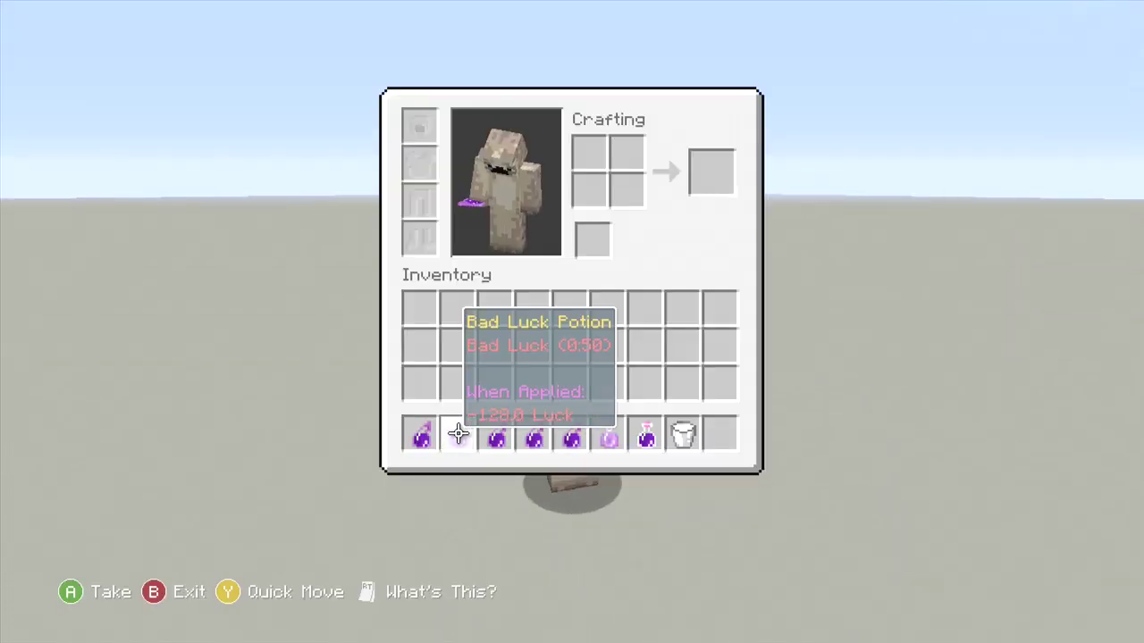
key("e")
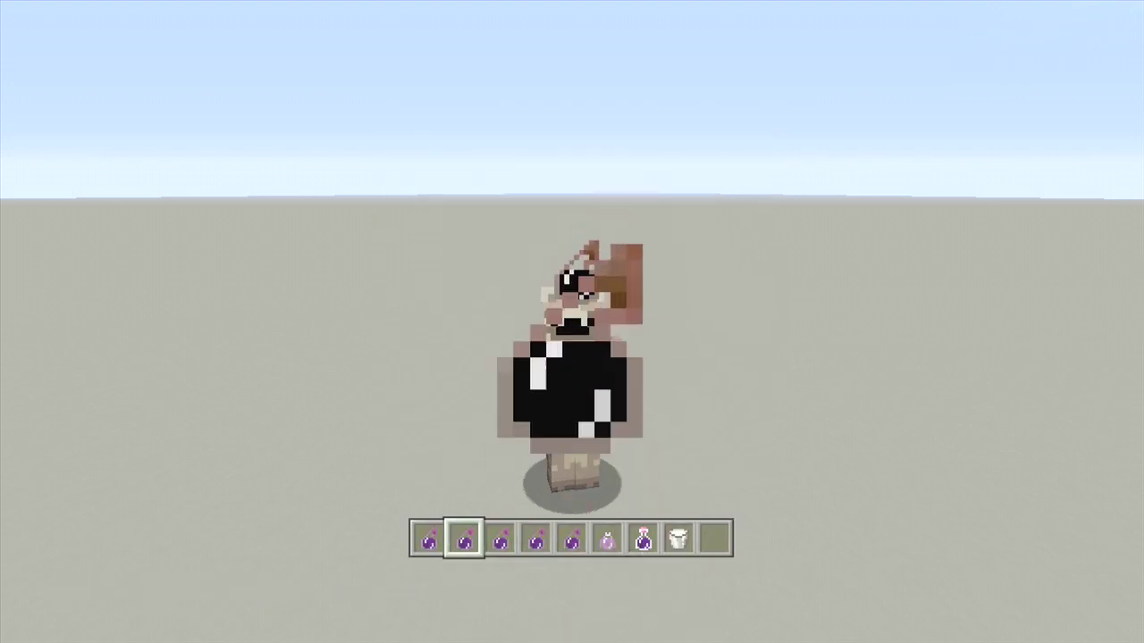
key("F5")
right_click(569, 319)
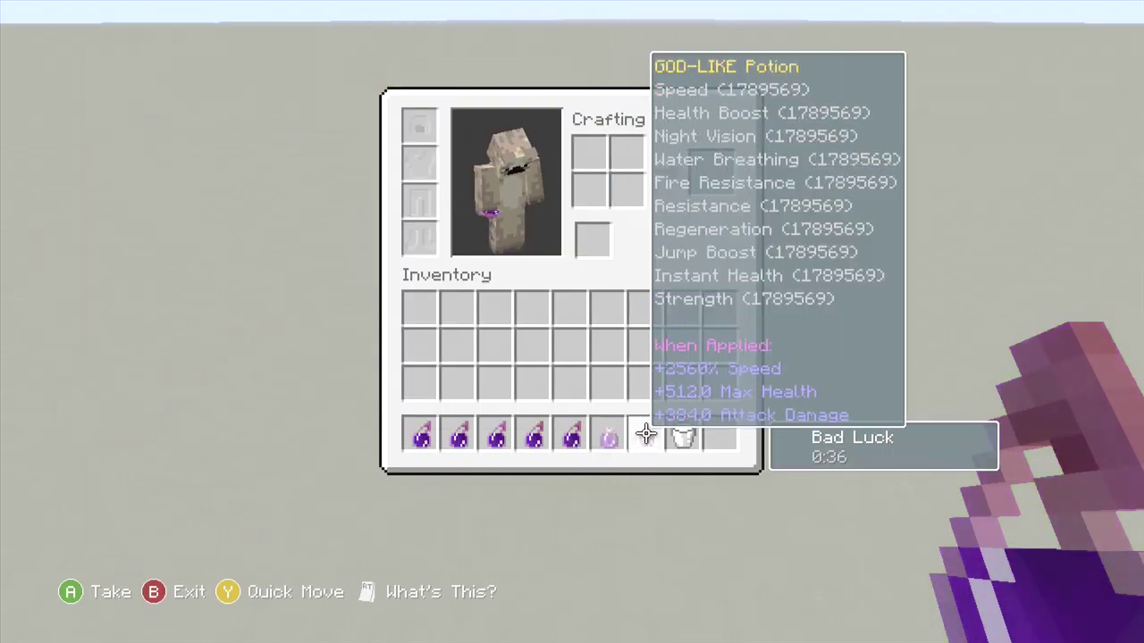
Throw the Luck potion at the player, check the active effects in the inventory and view the character in third person.
key("e")
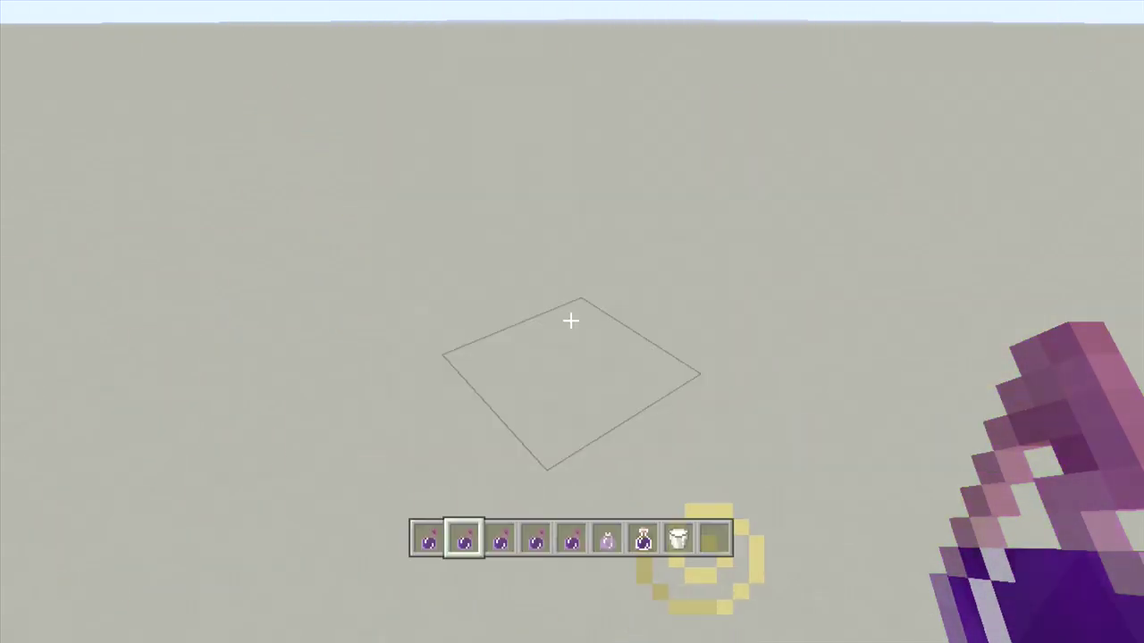
scroll(571, 321, "down", 1)
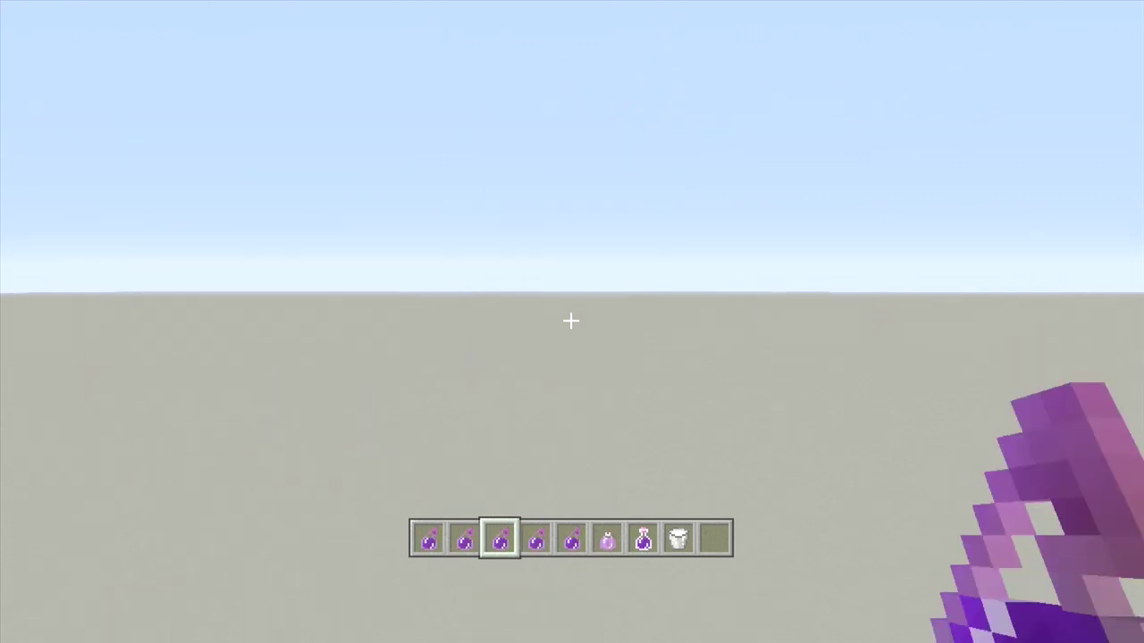
right_click(571, 321)
key("e")
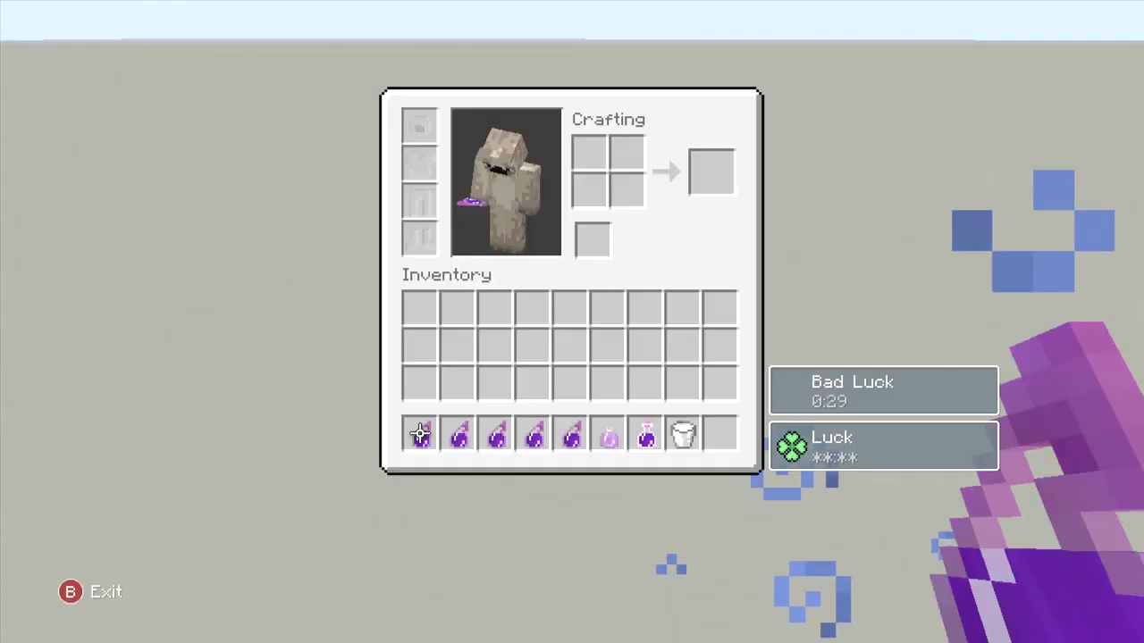
key("e")
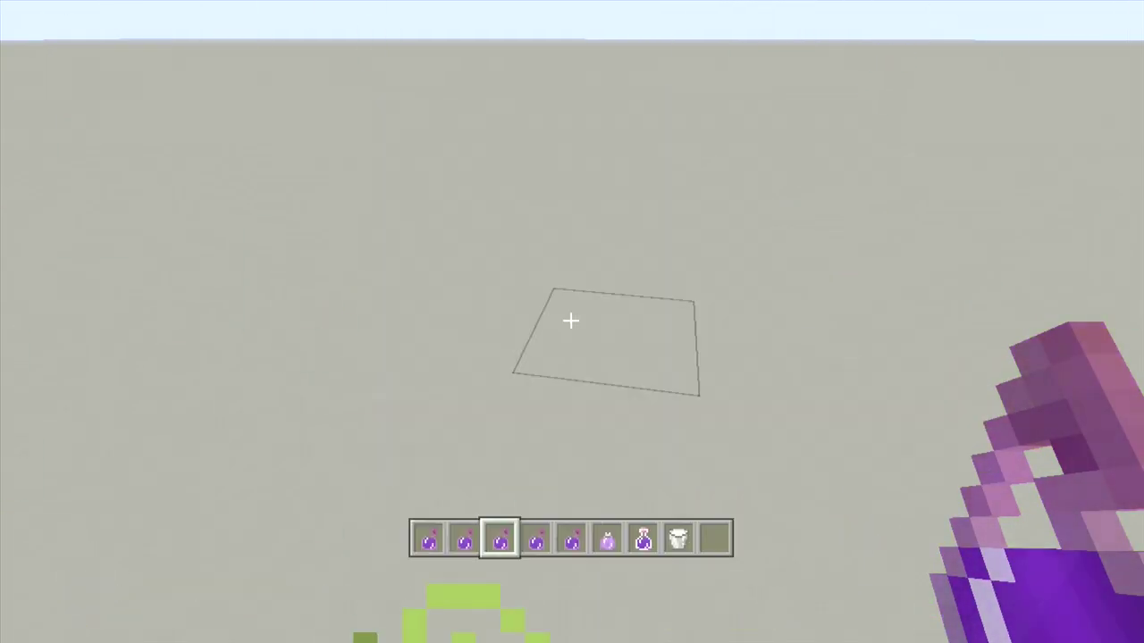
key("F5")
key("F5")
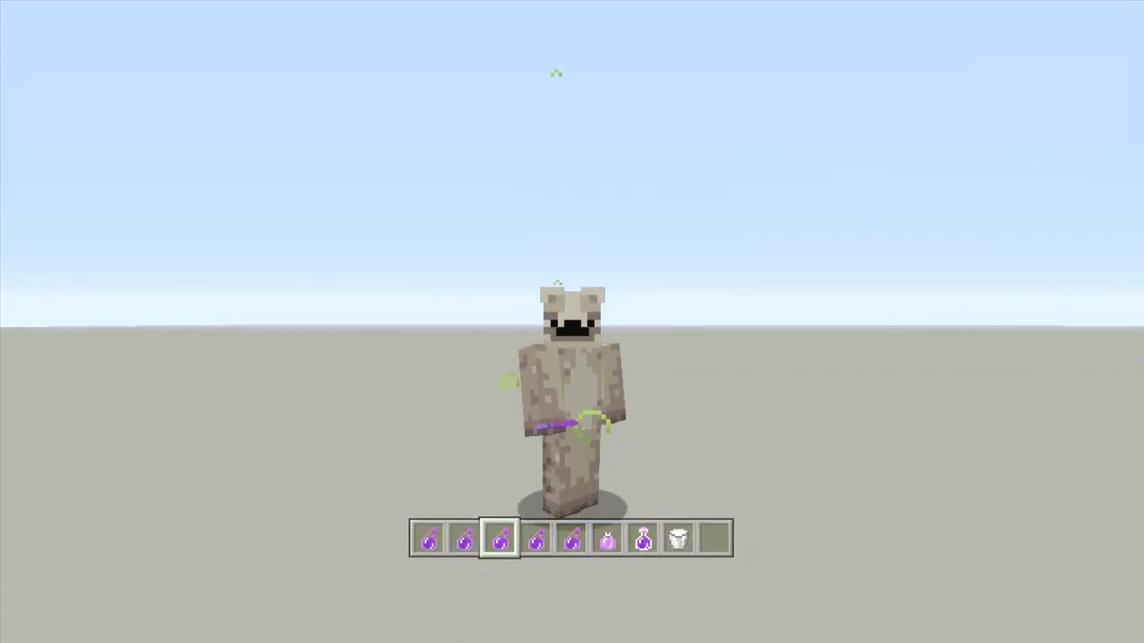
key("F5")
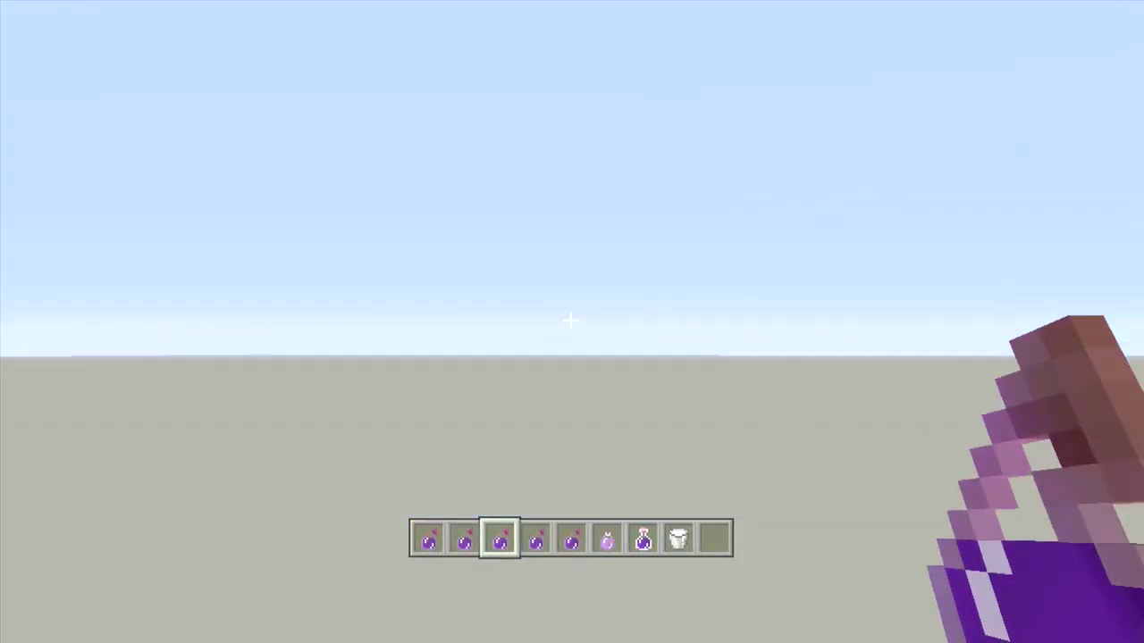
Drink the milk to clear the active effects and move the three tested potions from the hotbar into the inventory.
scroll(571, 321, "up", 1)
right_click(571, 321)
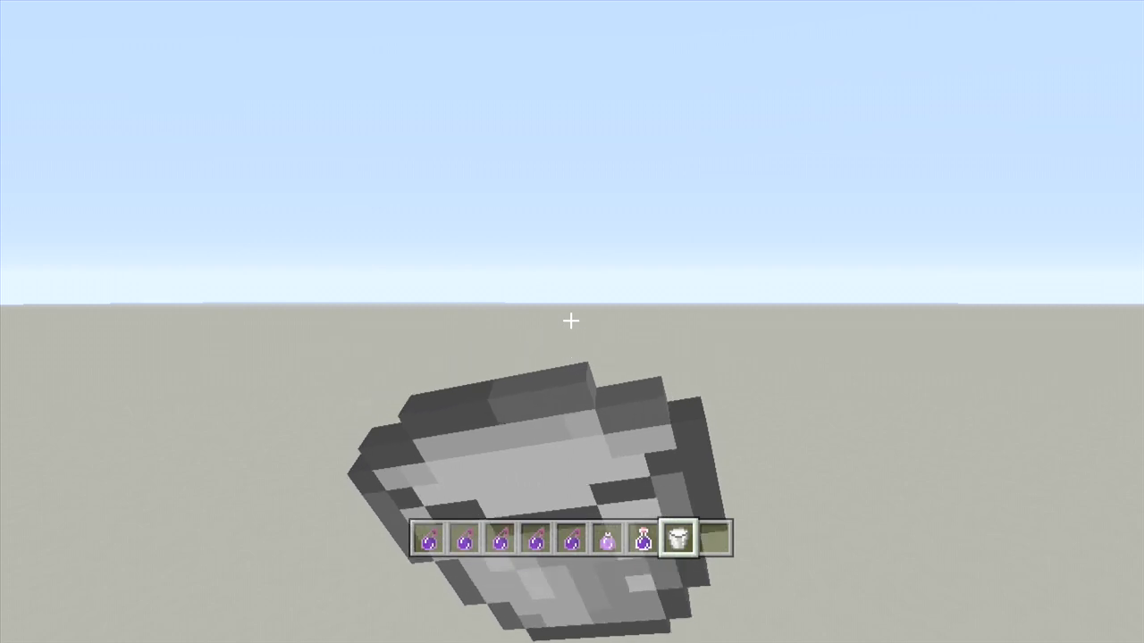
key("1")
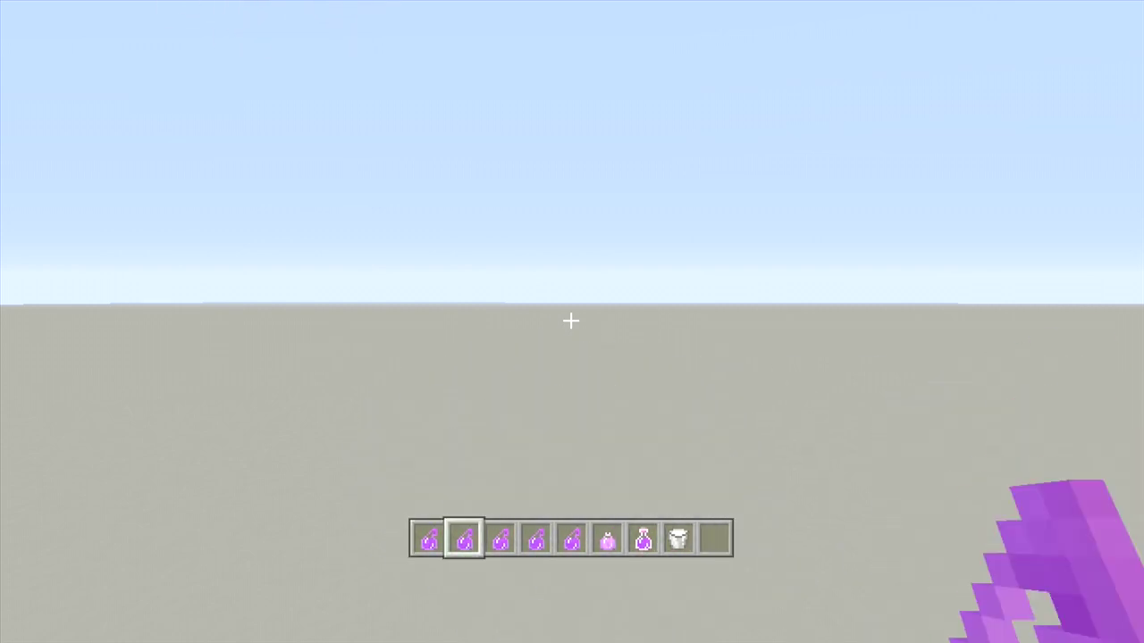
key("e")
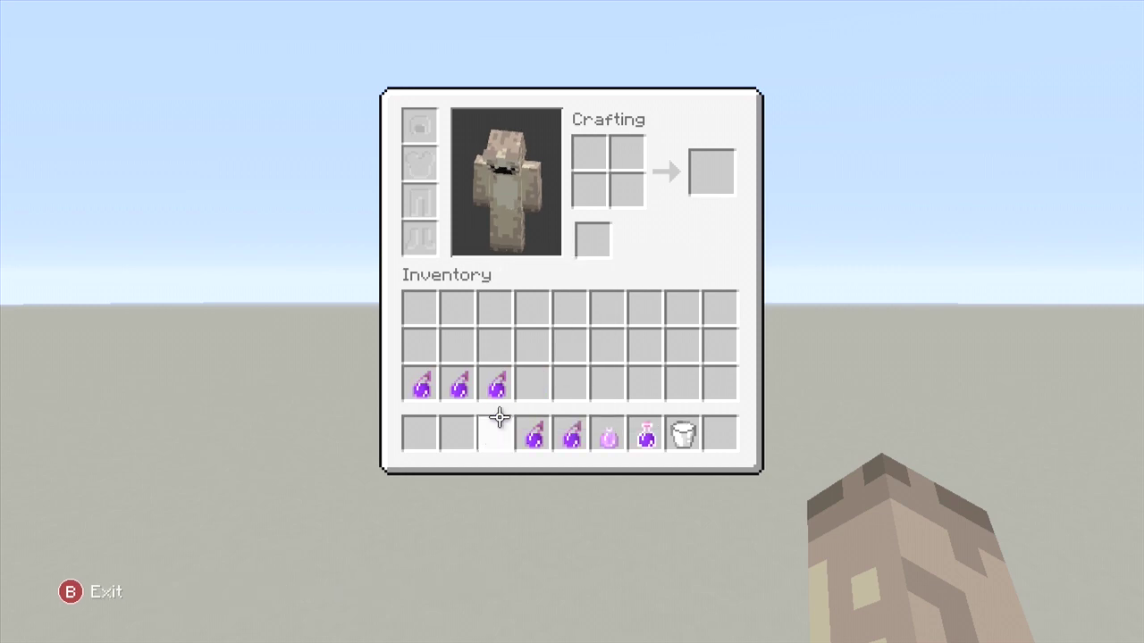
key("e")
Throw the fourth hotbar potion at the player and view its effect from the front and back in third person.
right_click(571, 321)
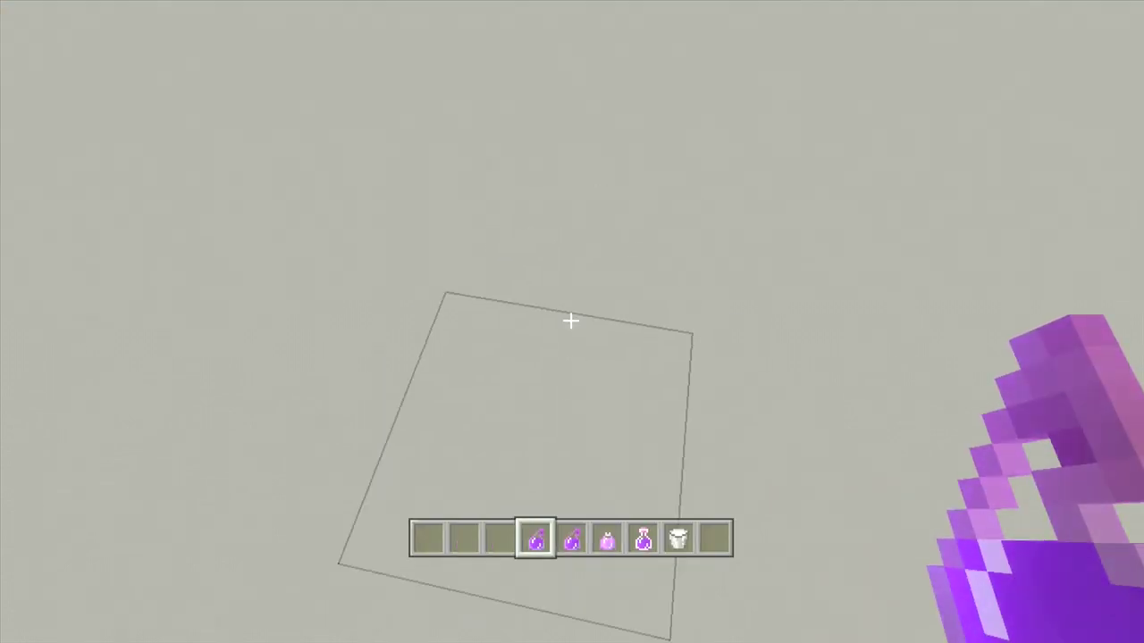
key("F5")
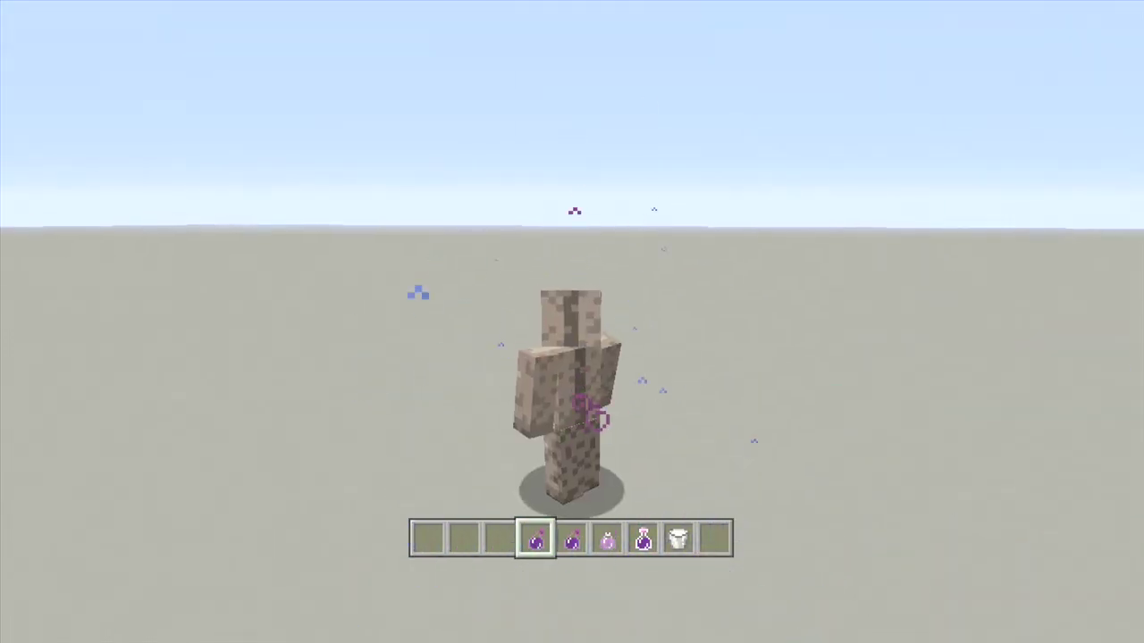
key("F5")
key("F5")
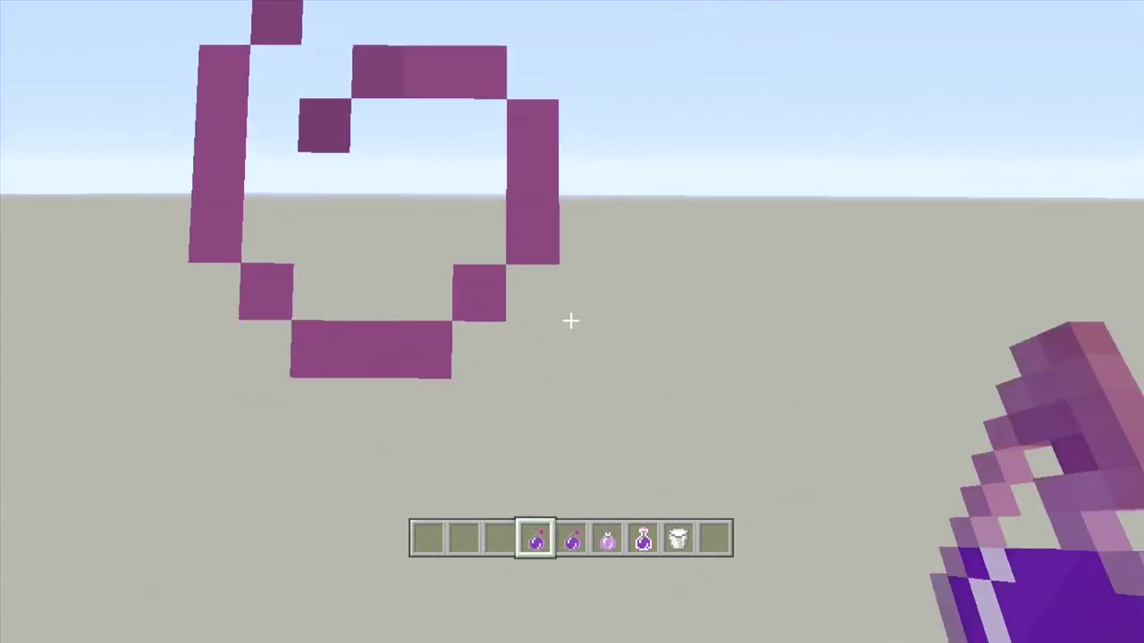
key("F5")
key("F5")
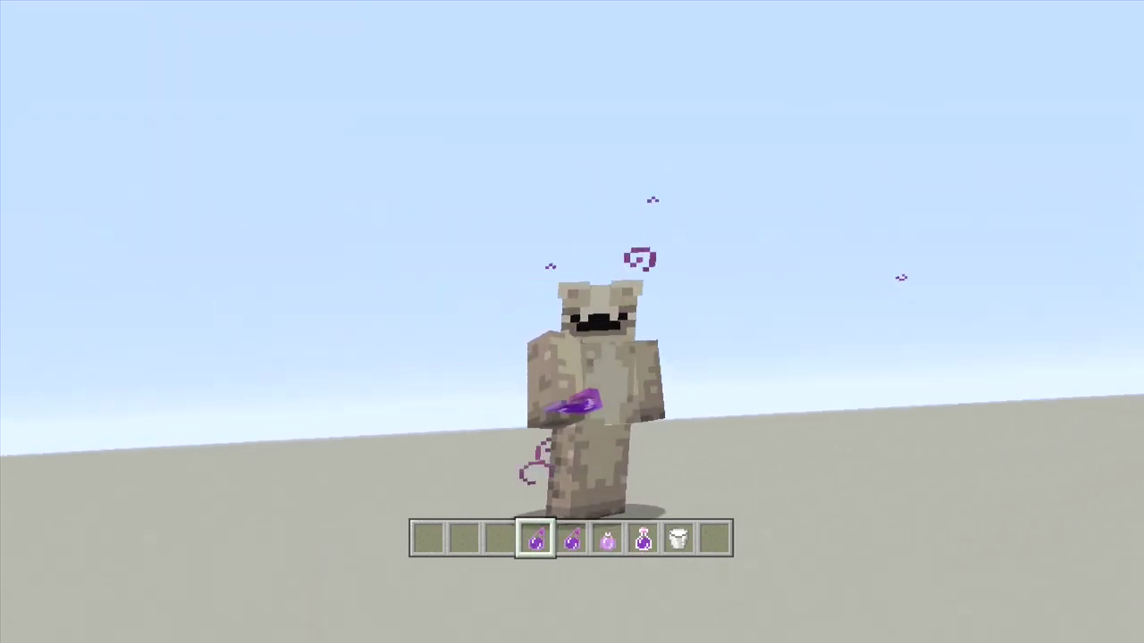
key("F5")
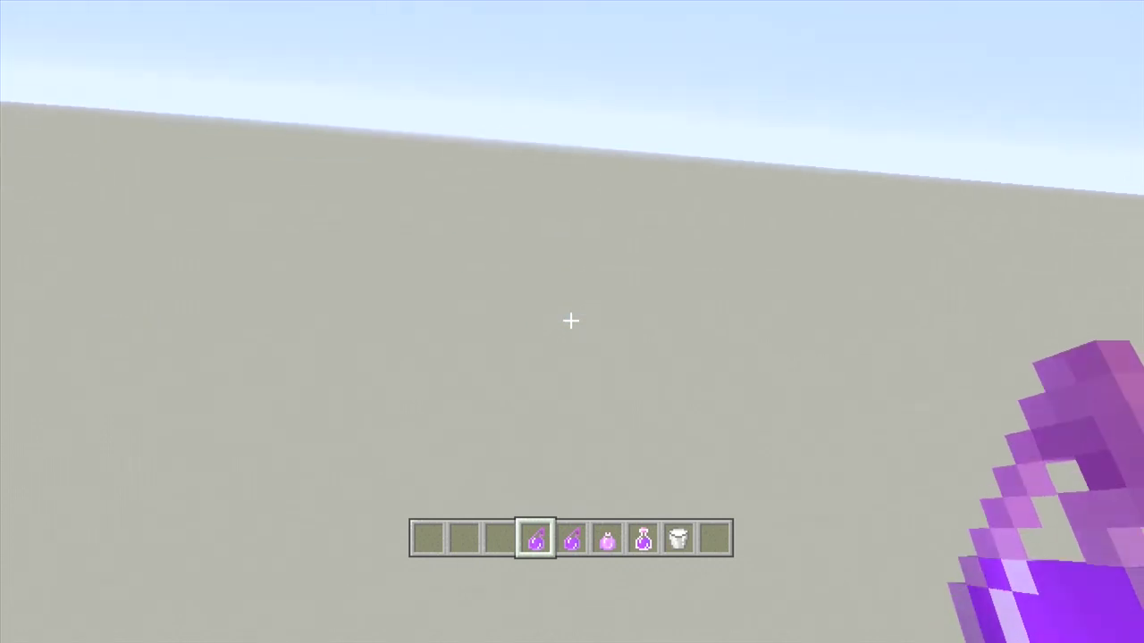
Check the inventory and drink the Milk Bucket to clear the fourth potion's effect.
key("e")
key("e")
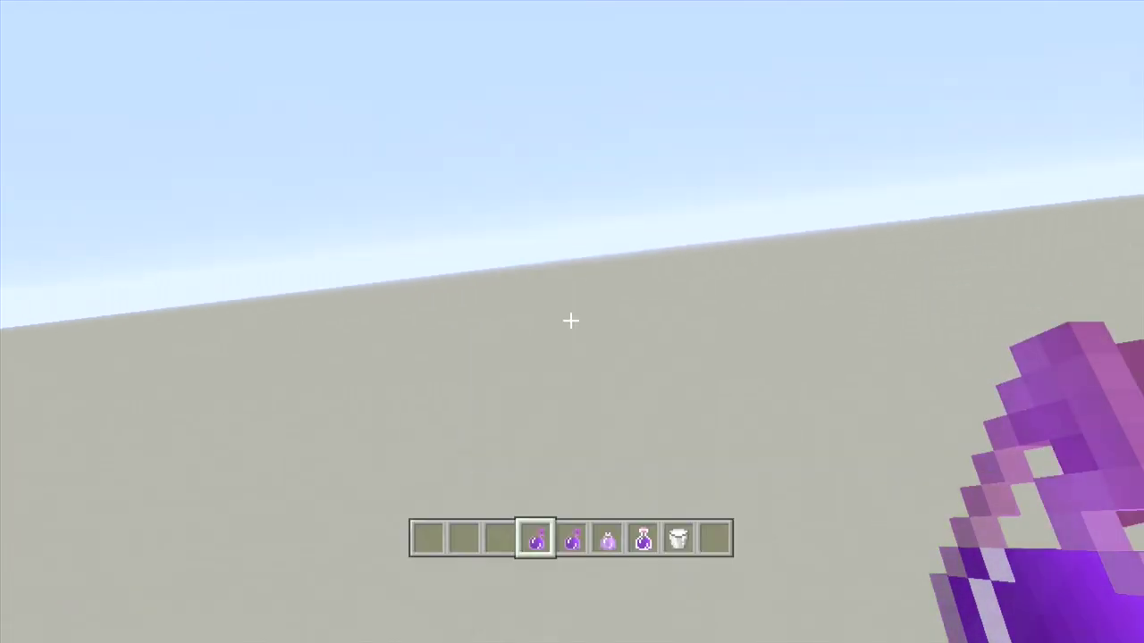
scroll(572, 322, "up", 3)
scroll(572, 321, "up", 2)
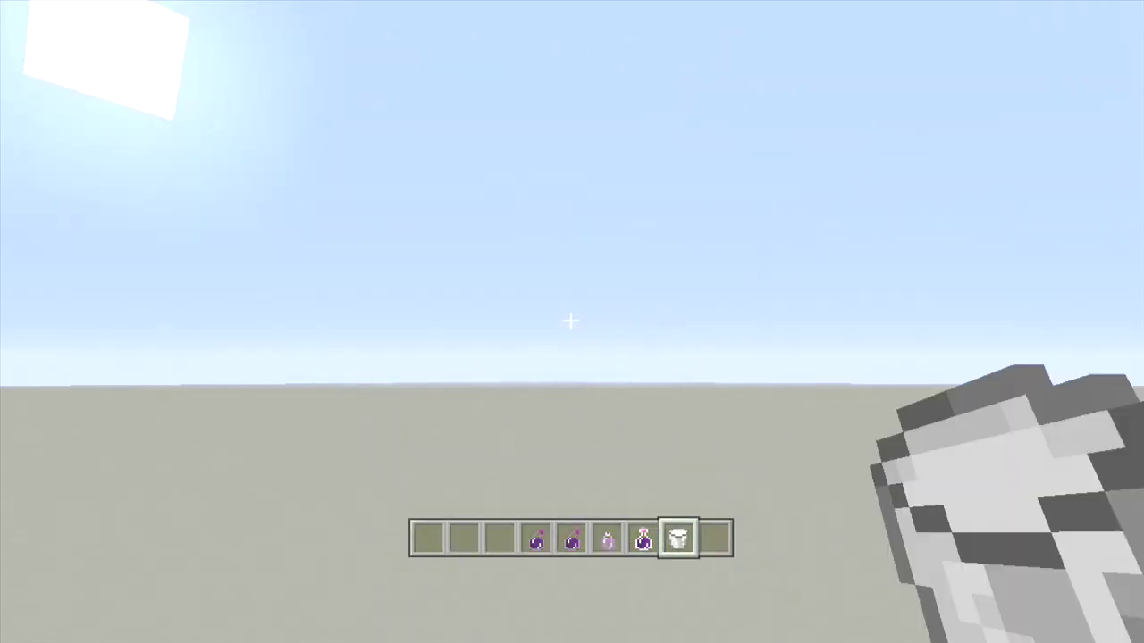
Check the Blindness Potion's details in the inventory, throw it repeatedly at the player and check for active effects.
scroll(570, 319, "down", 3)
key("e")
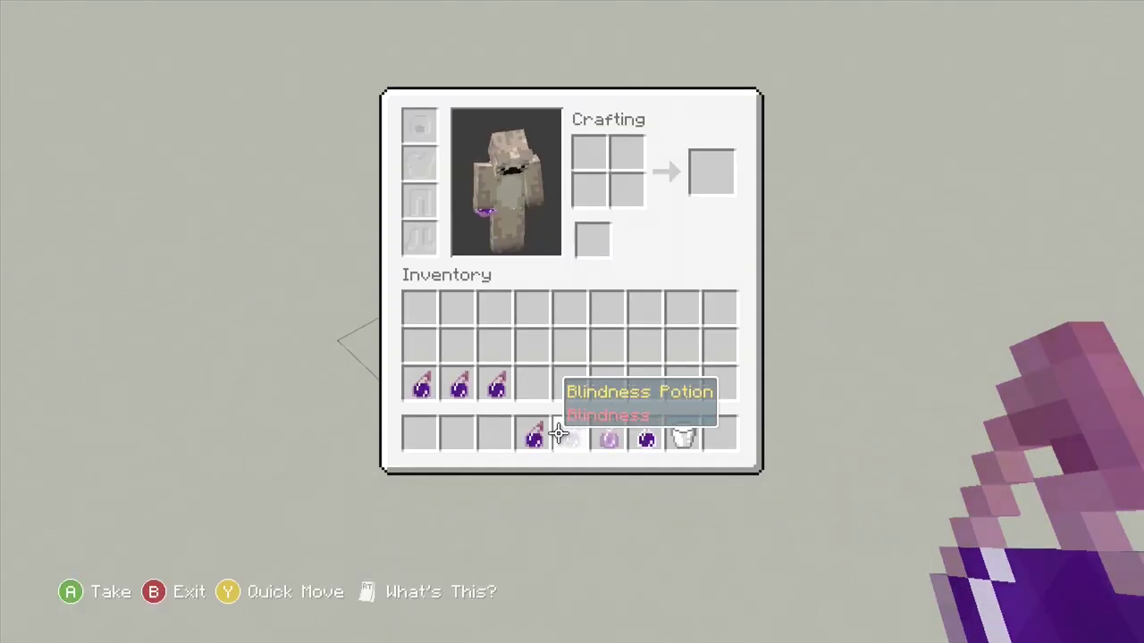
key("e")
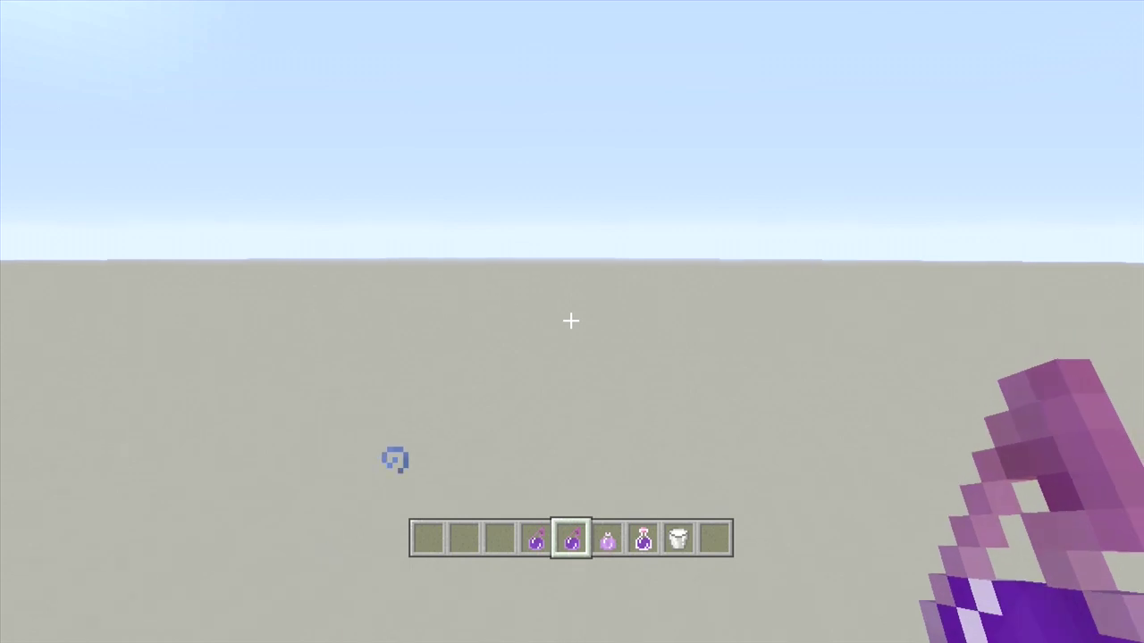
key("e")
key("e")
right_click(570, 320)
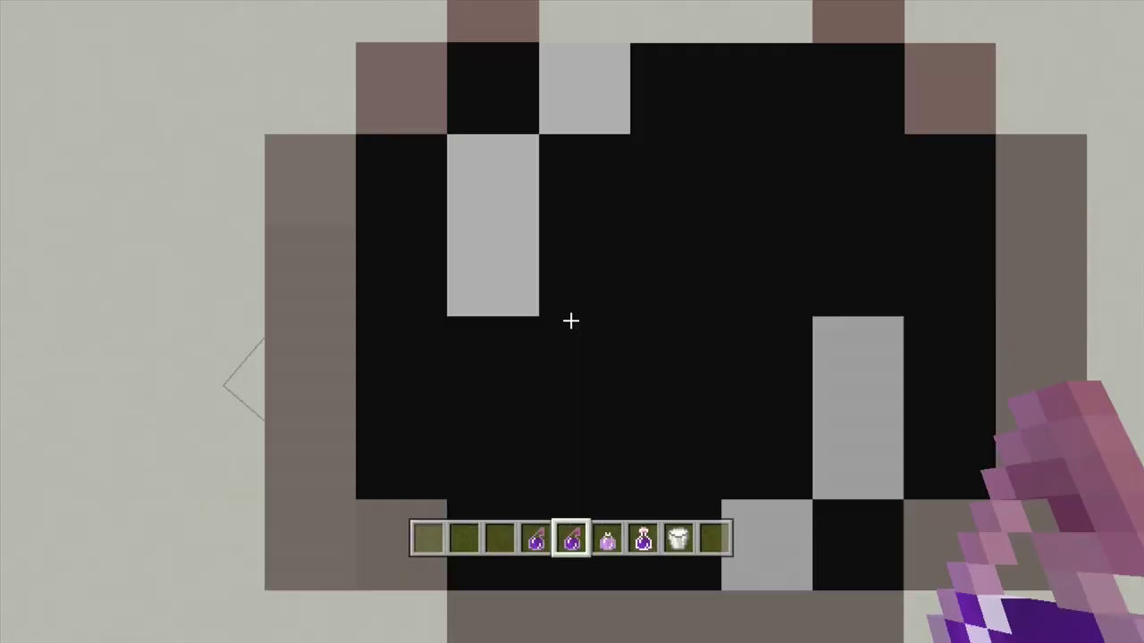
right_click(570, 319)
right_click(571, 320)
key("e")
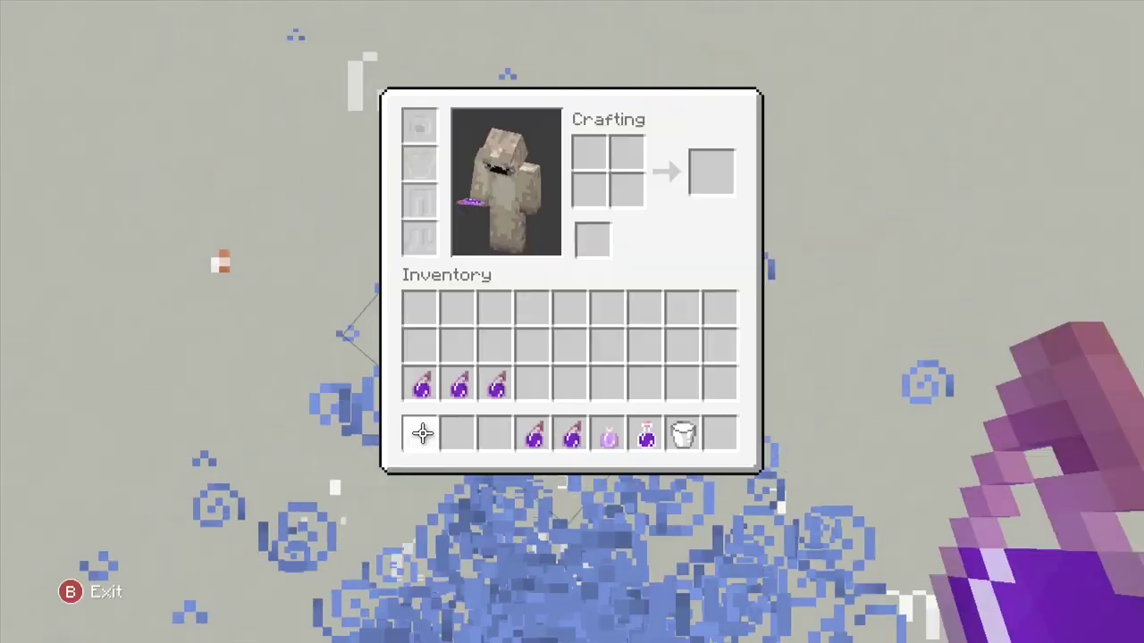
key("e")
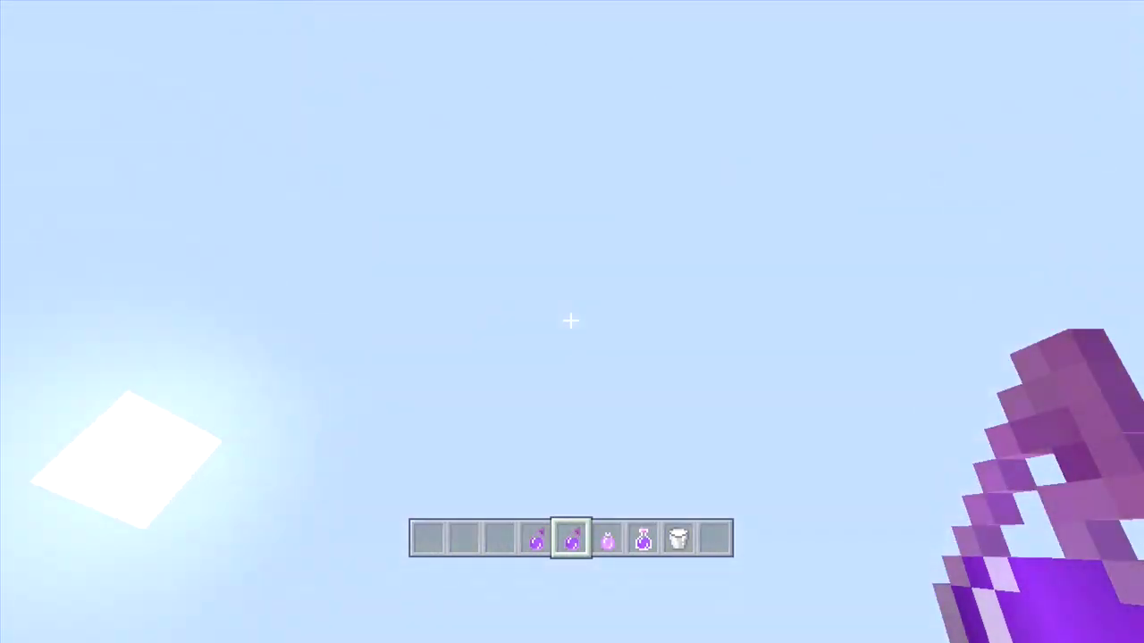
Throw the Blindness Potion again while looking straight up, recheck it in the inventory and view the character in third person.
right_click(570, 320)
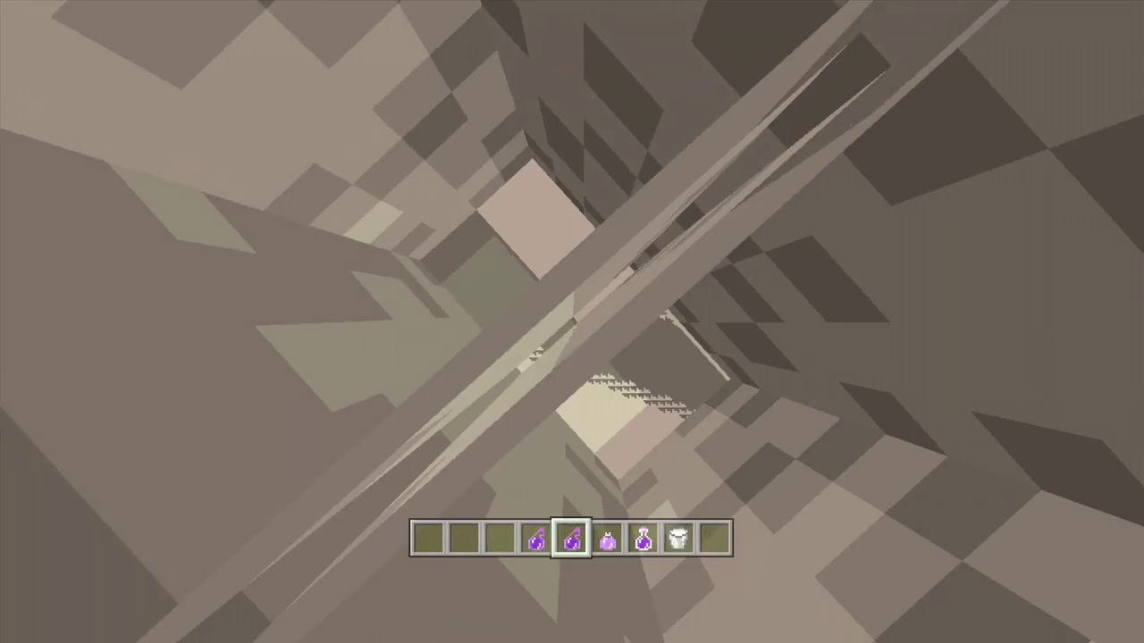
right_click(570, 320)
key("e")
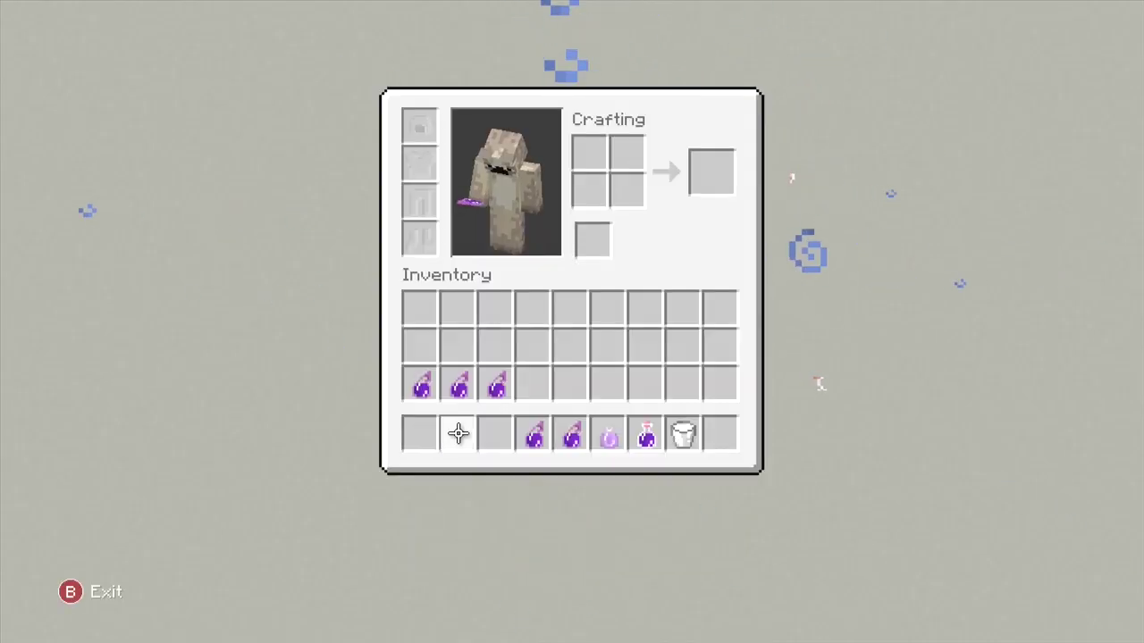
left_click(570, 435)
key("e")
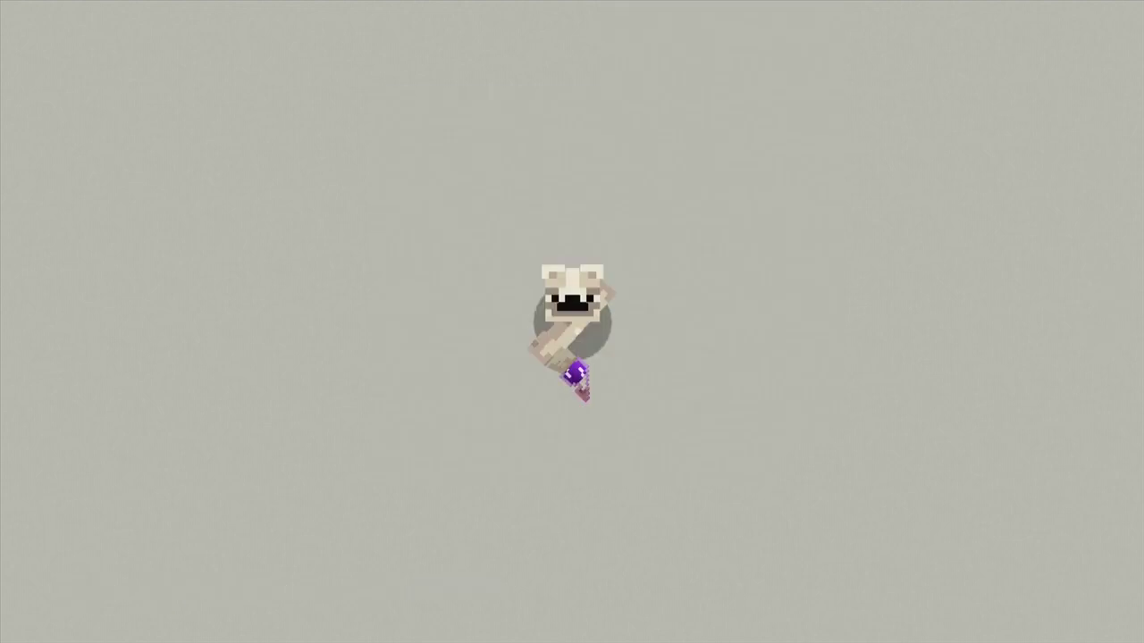
key("F5")
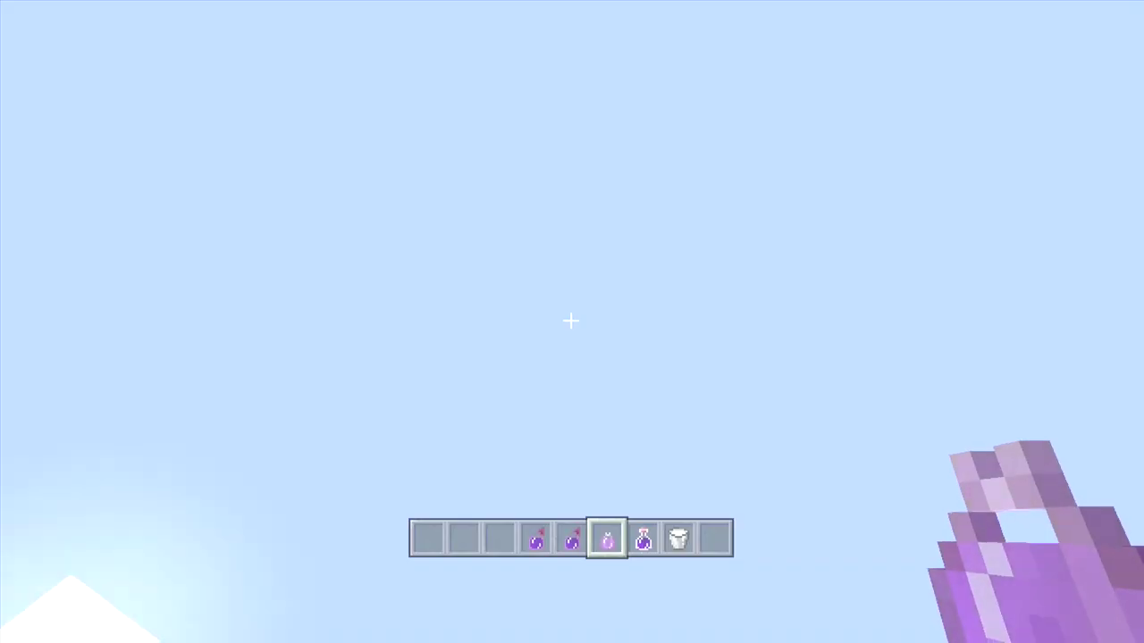
Drink the GOD-LIKE Potion, check its active effects in the inventory and watch the character move in third person.
scroll(572, 322, "down", 1)
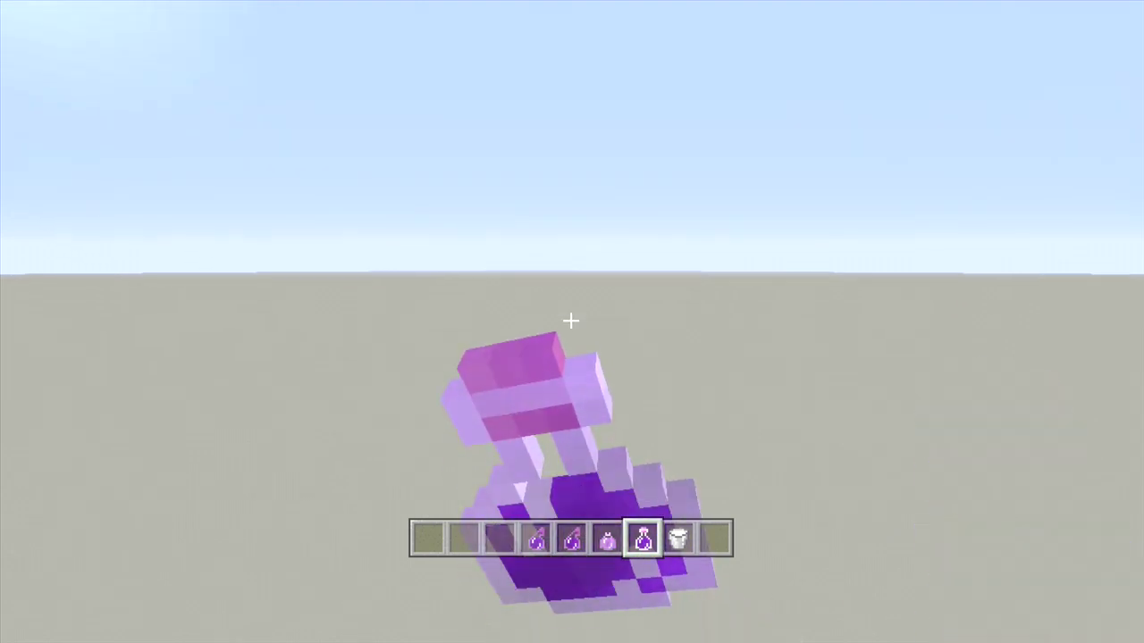
key("e")
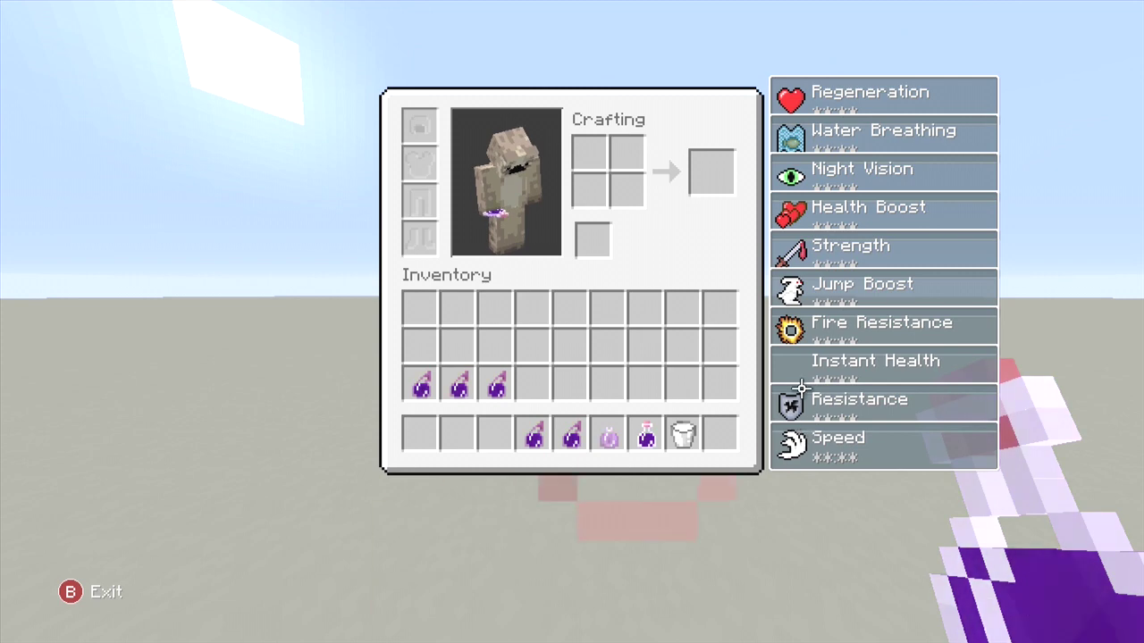
key("e")
key("F5")
key("F5")
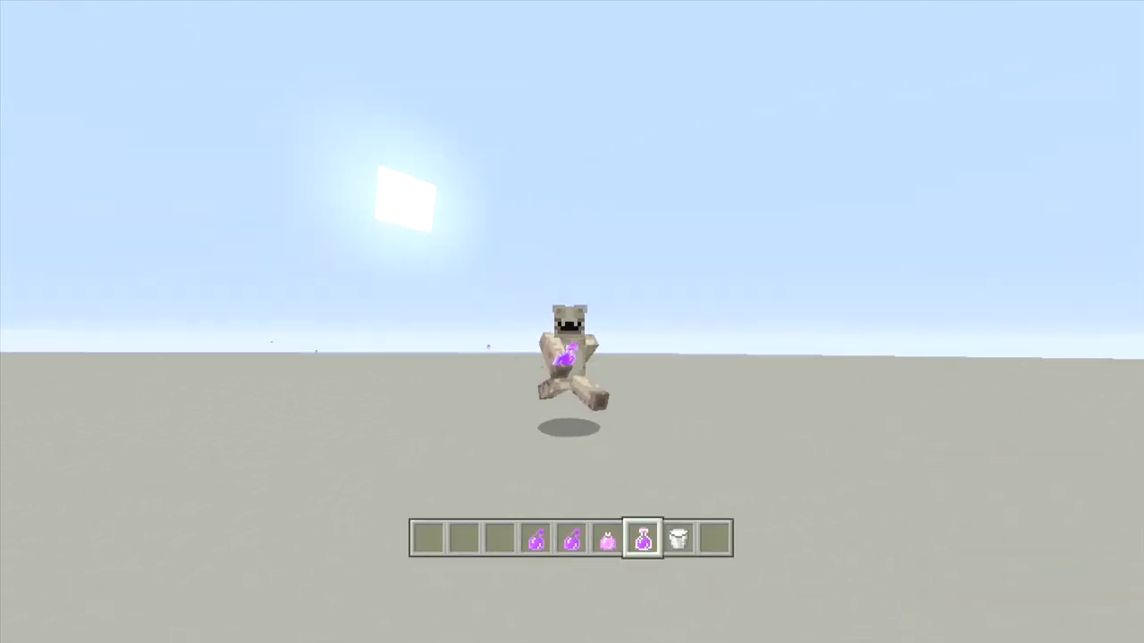
key("F5")
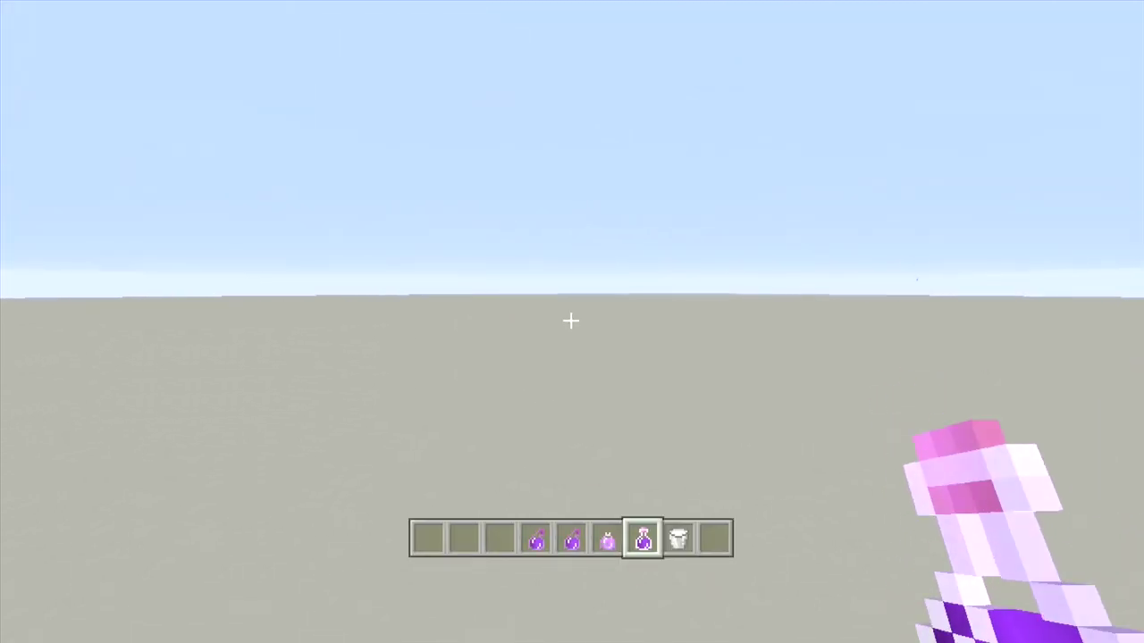
Watch a high jump in third person, review the GOD-LIKE Potion's details and drink the milk to clear its effects.
right_click(571, 320)
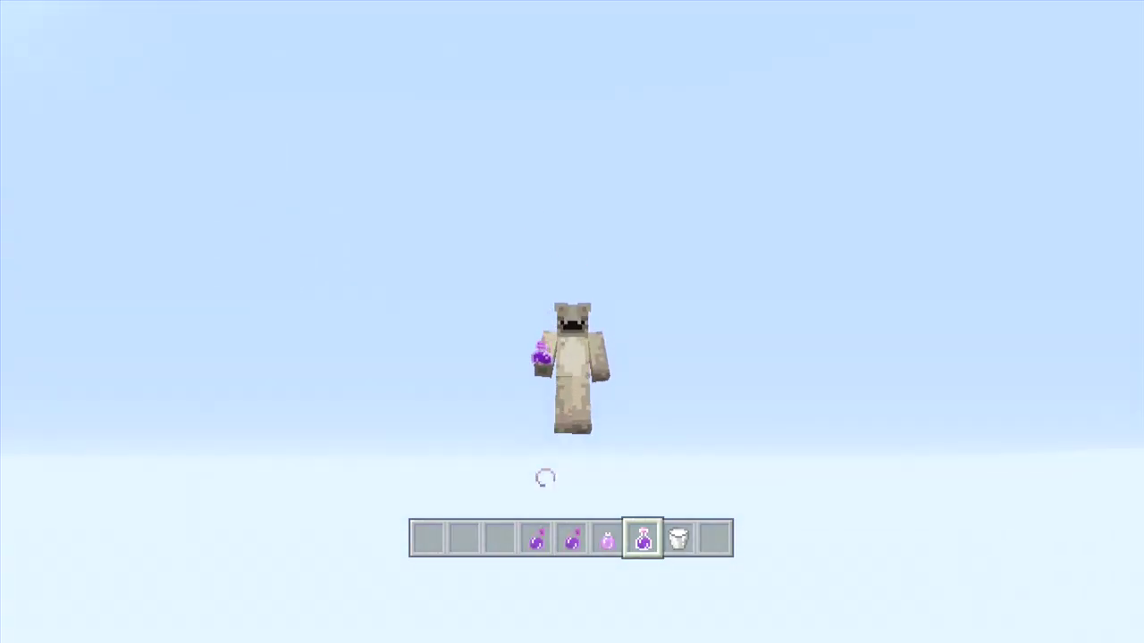
key("e")
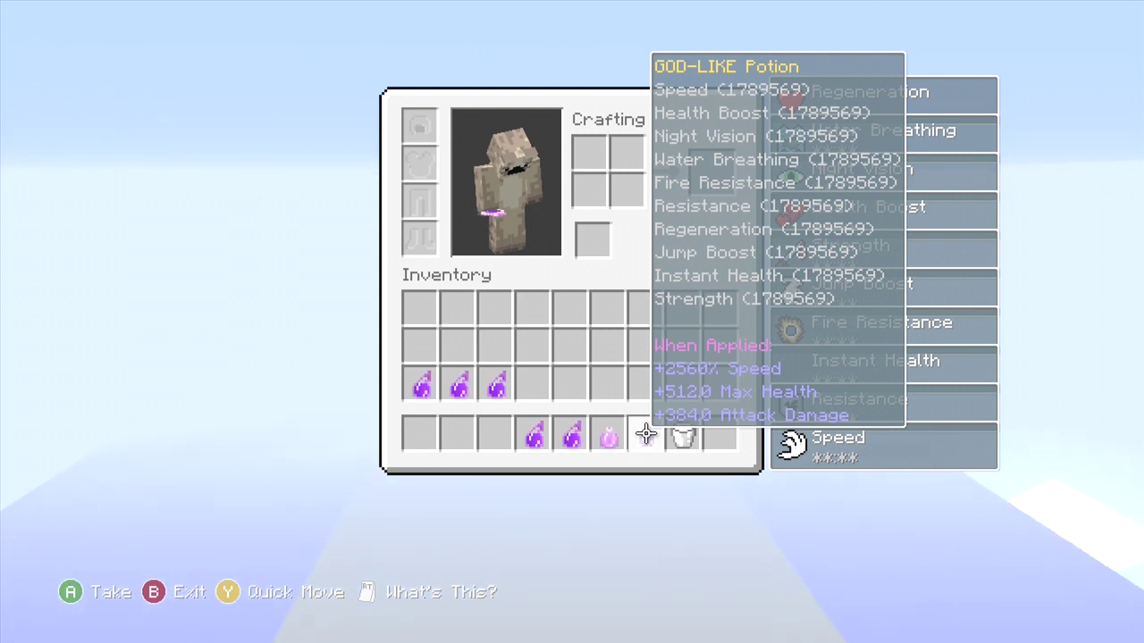
key("e")
scroll(571, 320, "down", 1)
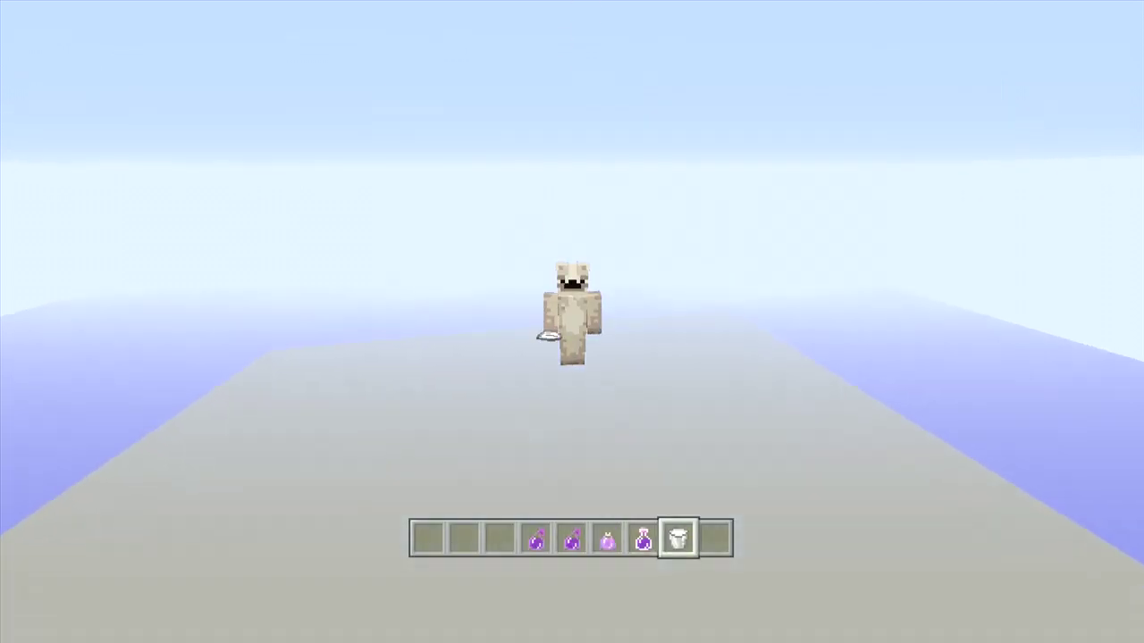
key("F5")
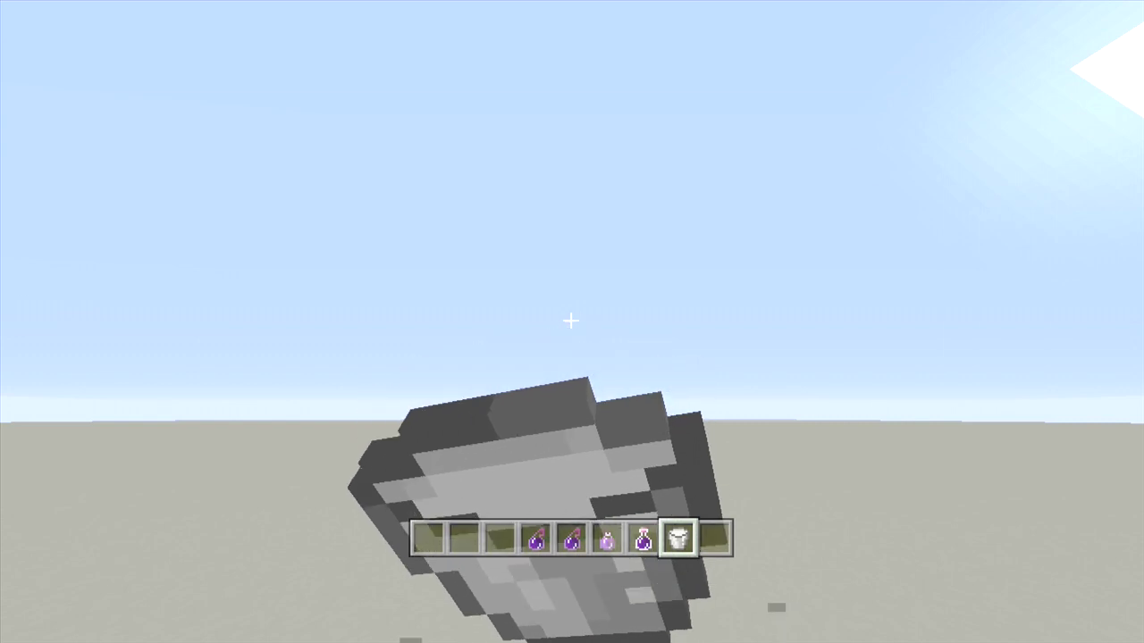
Throw the light purple potion from the sixth hotbar slot at the player in first-person view.
scroll(571, 320, "up", 1)
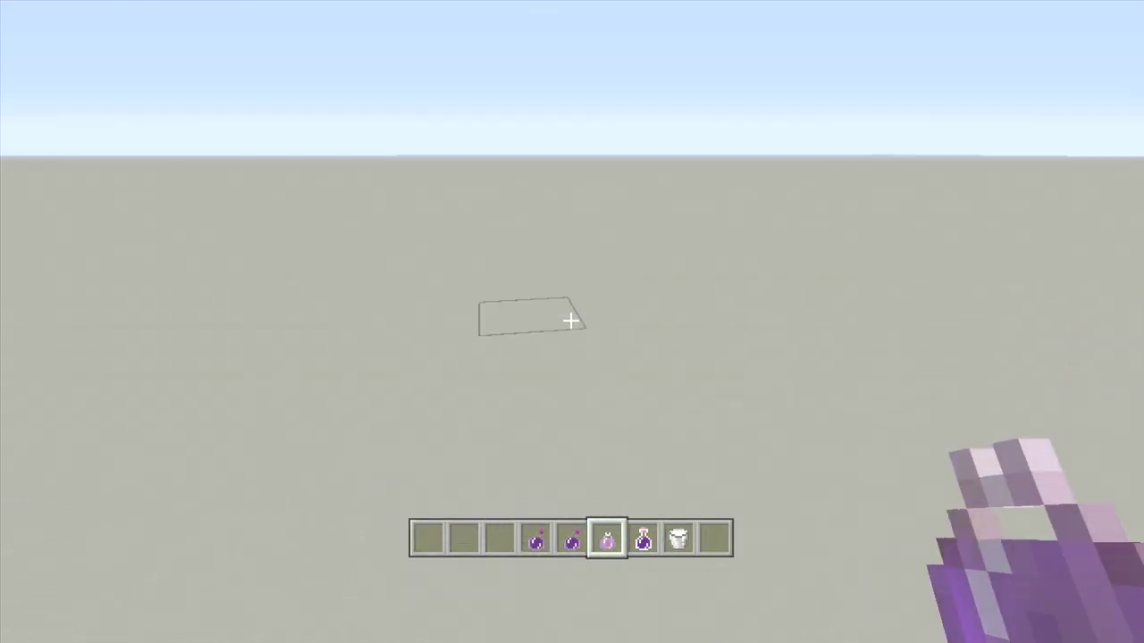
right_click(571, 320)
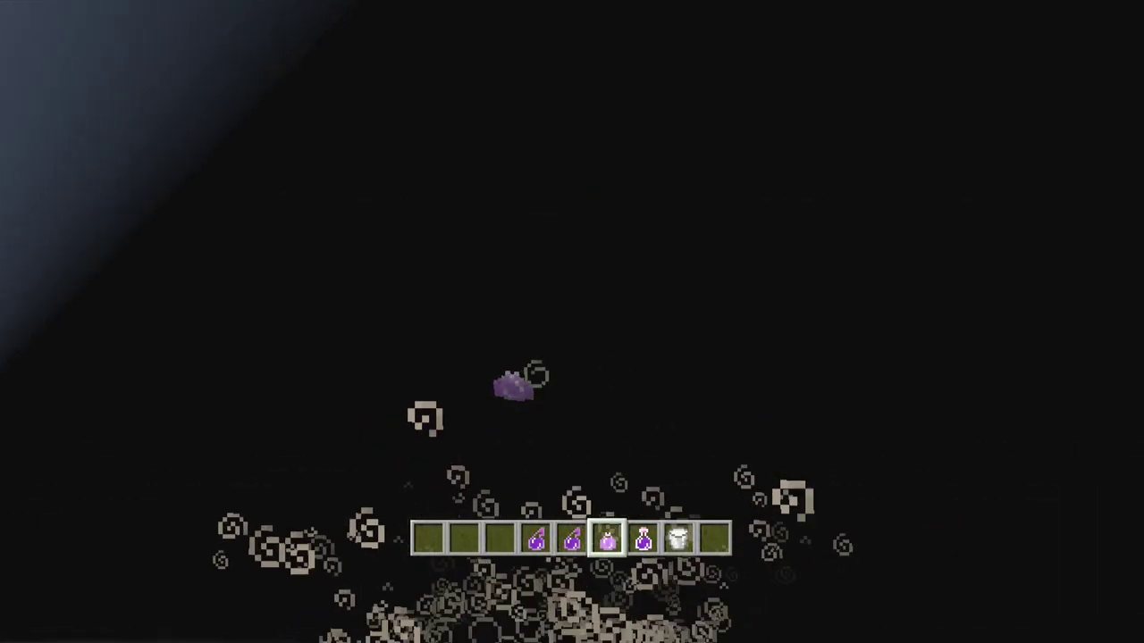
Check the inventory, use the light purple potion from the sixth hotbar slot again and view the character from the front in third person.
key("e")
key("e")
right_click(571, 319)
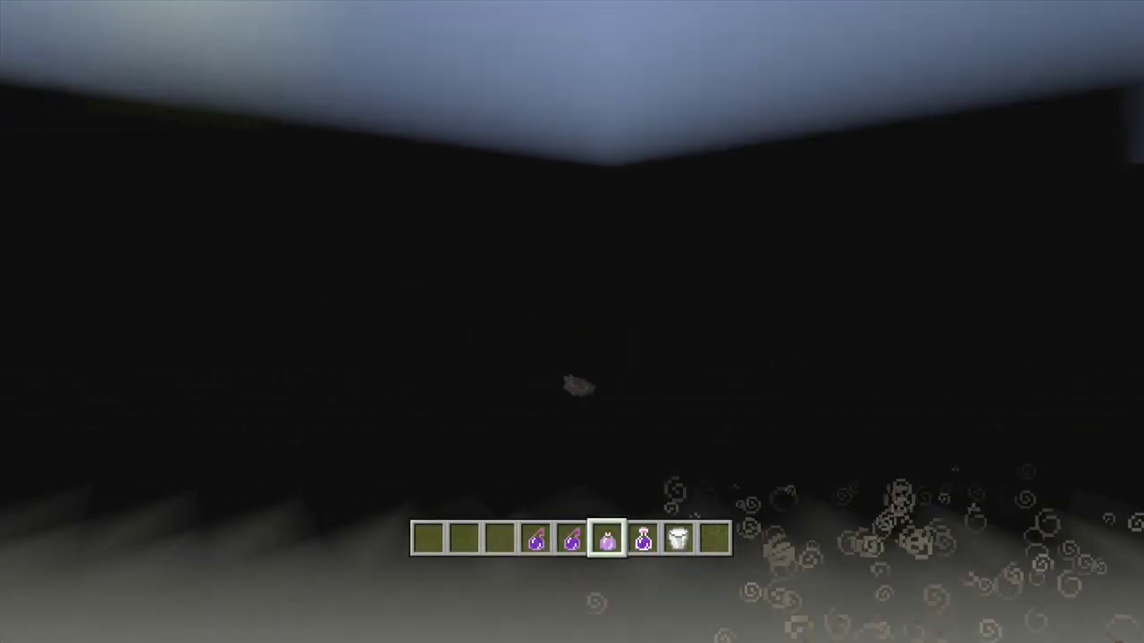
right_click(571, 320)
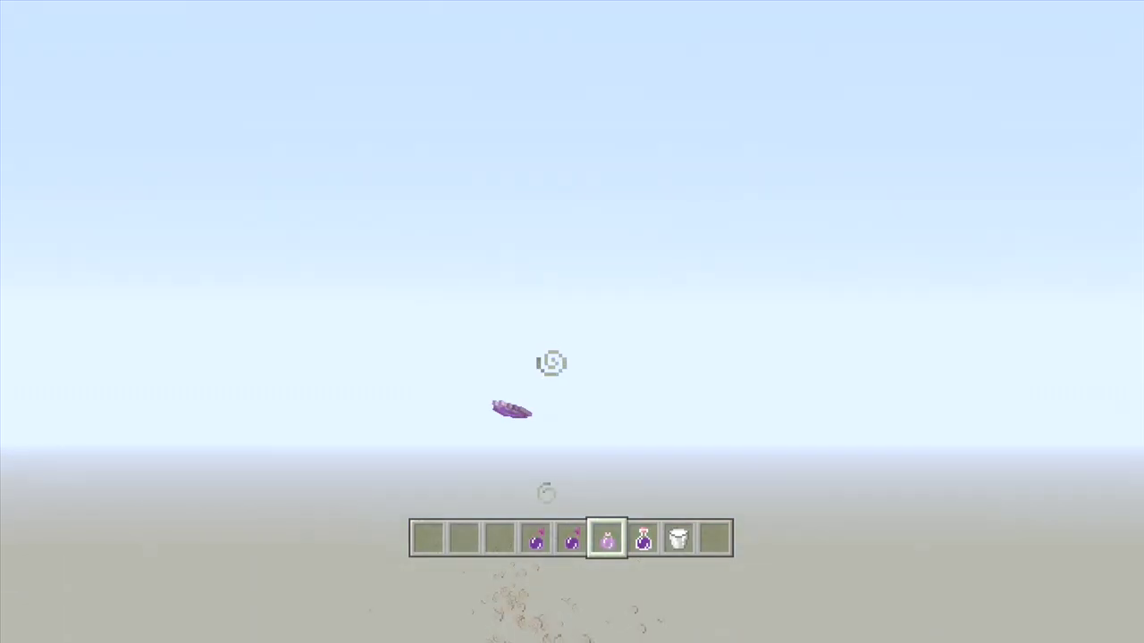
key("F5")
key("F5")
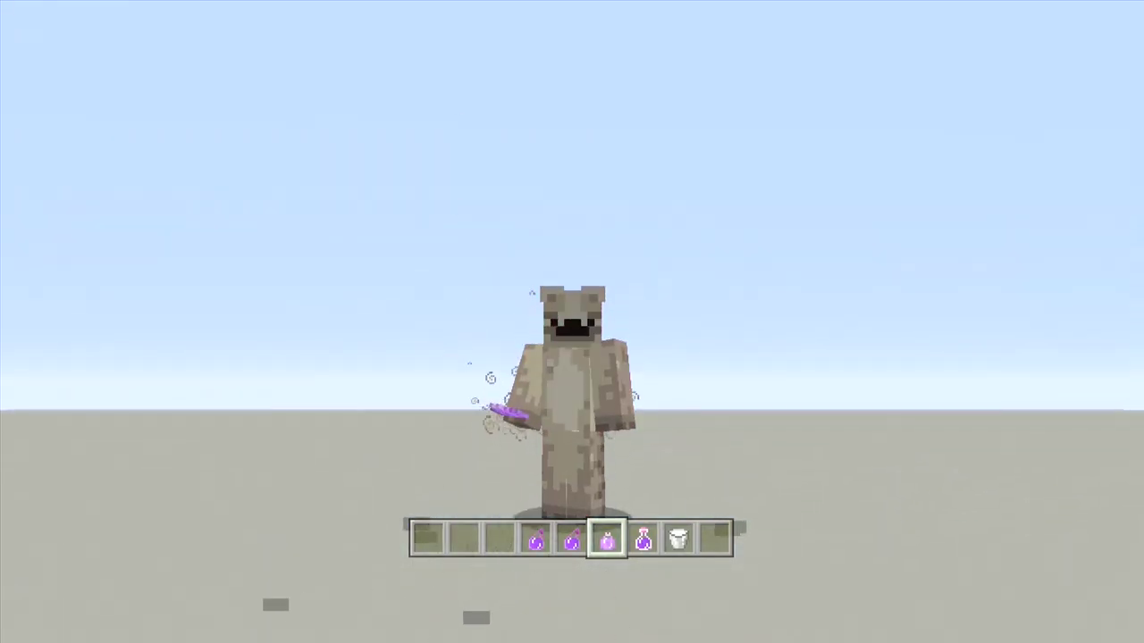
key("F5")
Use the light purple potion once more in first person and inspect the character from the front in third person.
right_click(571, 321)
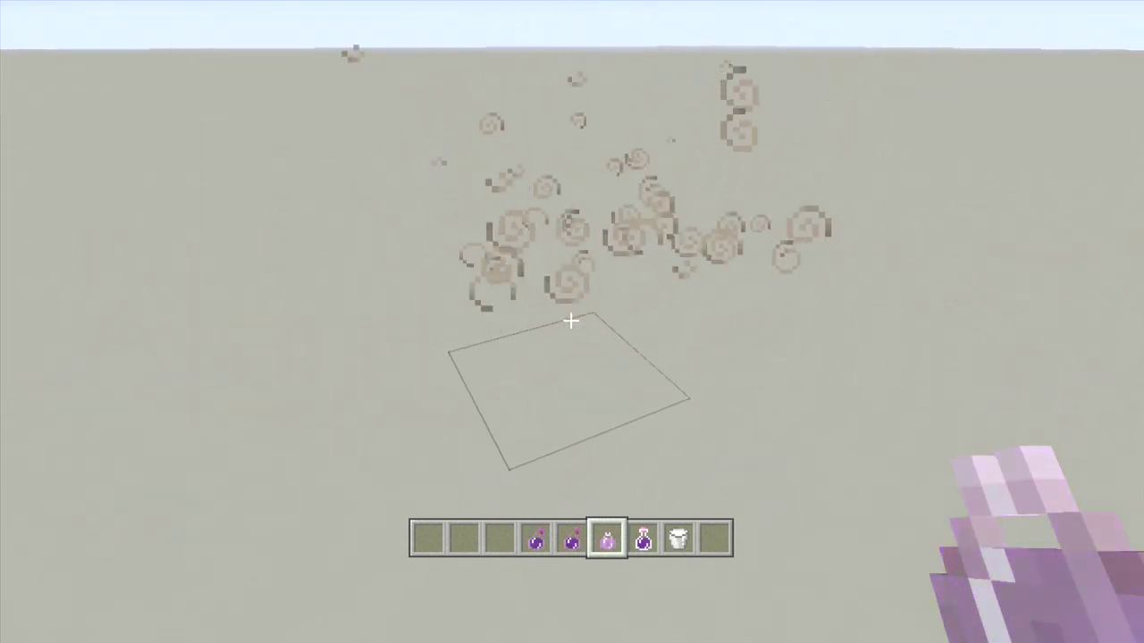
key("F5")
key("F5")
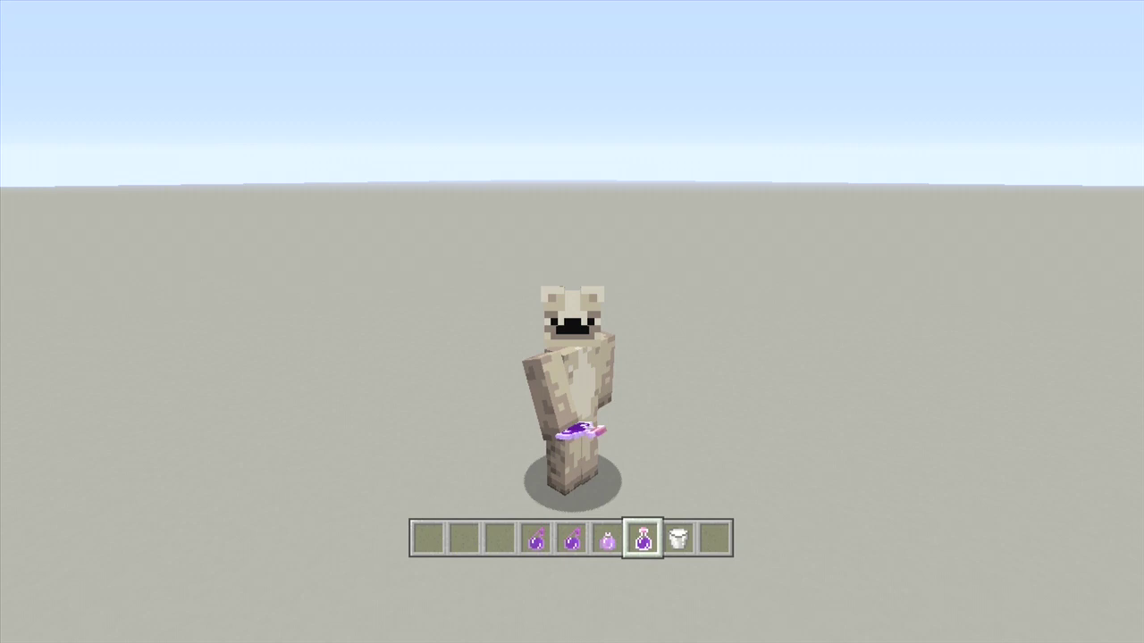
key("F5")
Move the three splash potions from the inventory's lowest storage row into the first three hotbar slots.
key("1")
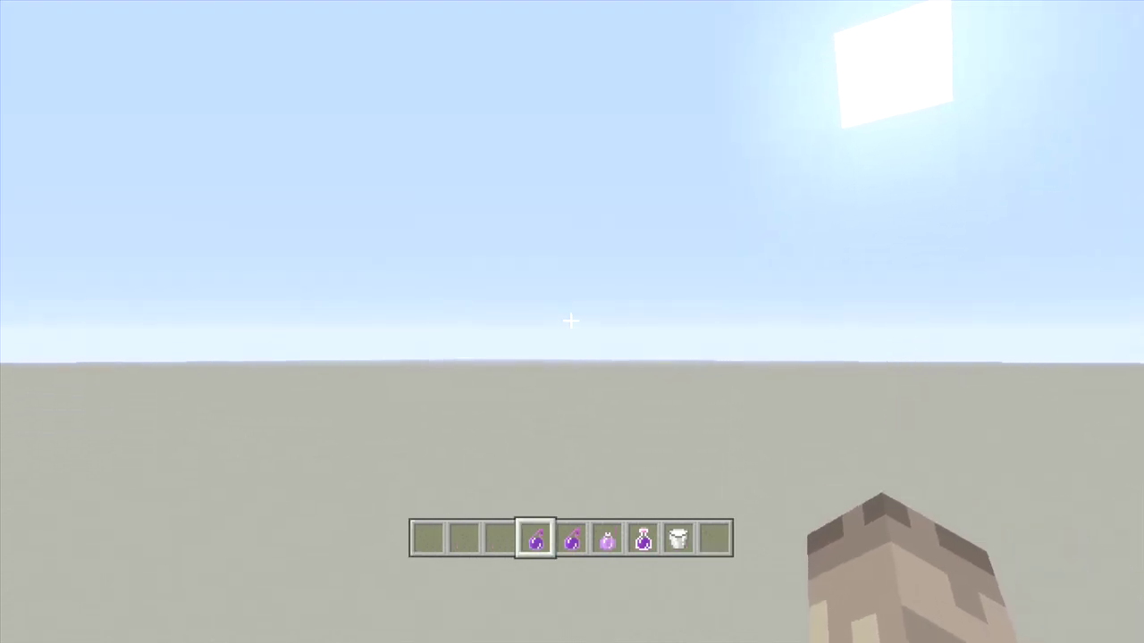
key("e")
left_click(419, 384, "shift")
left_click(457, 383, "shift")
left_click(496, 384, "shift")
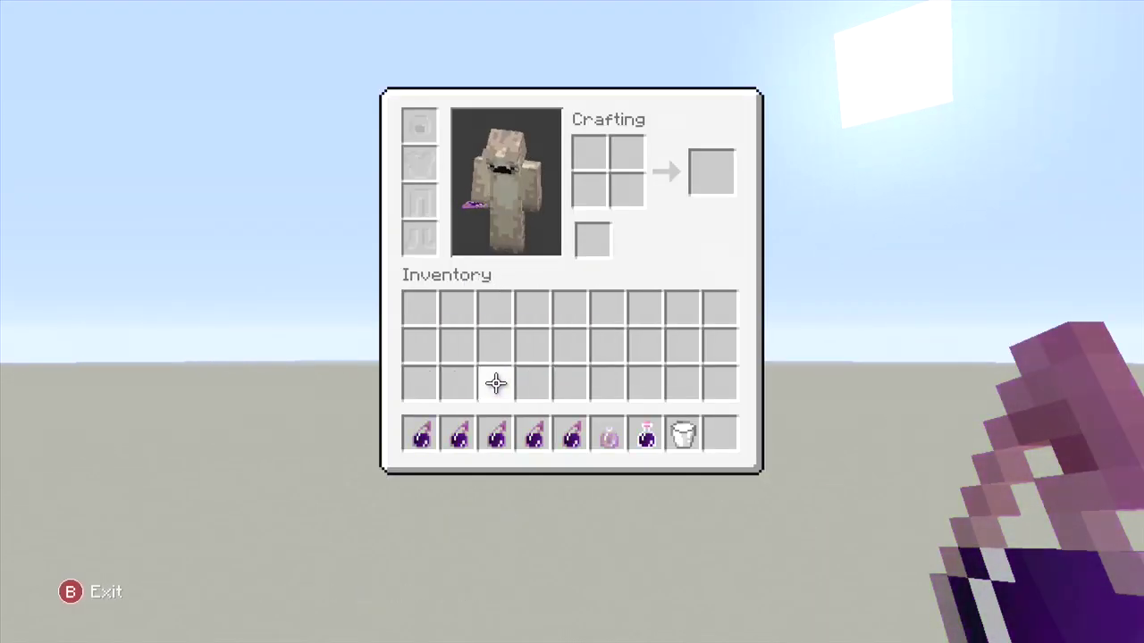
key("Escape")
Throw the splash potion from the first hotbar slot repeatedly while watching the character from the front in third person.
key("1")
key("F5")
key("F5")
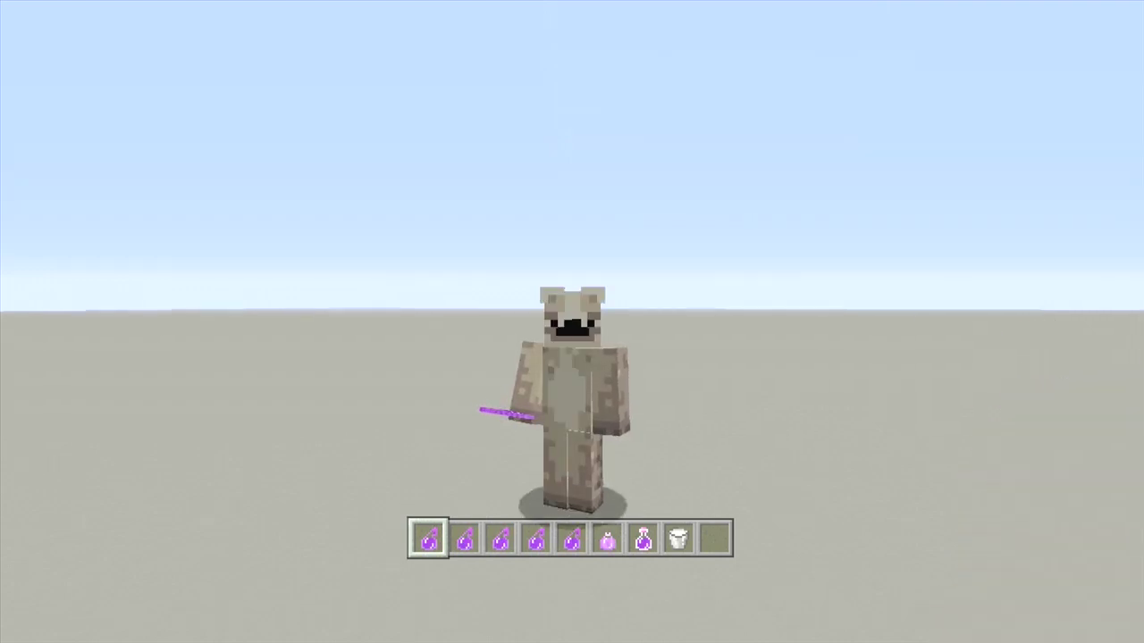
right_click(572, 321)
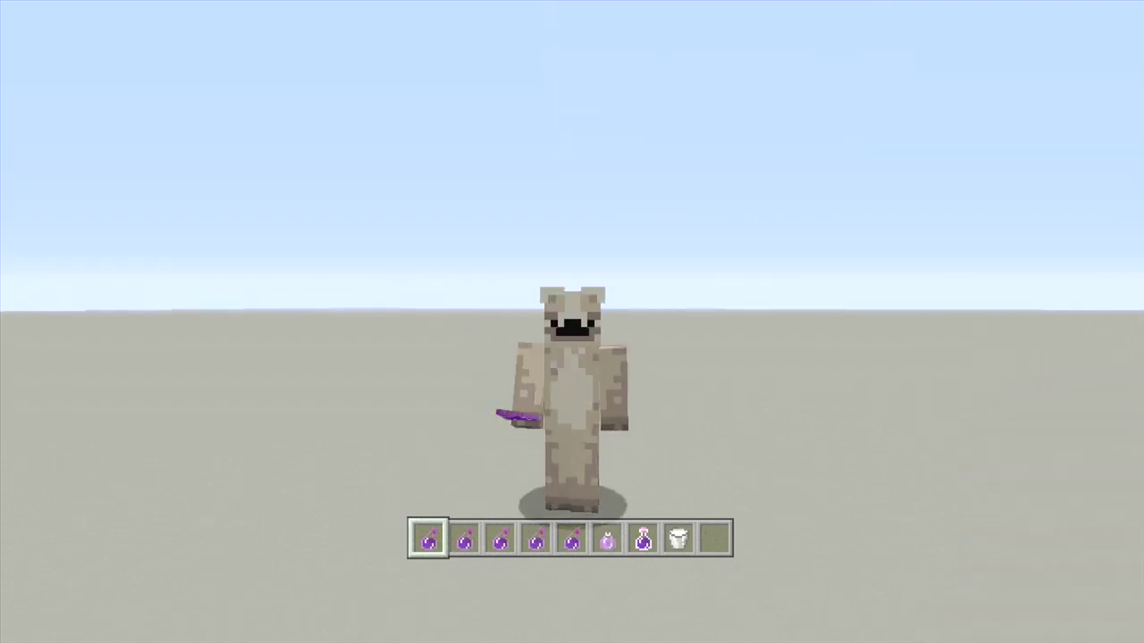
right_click(572, 321)
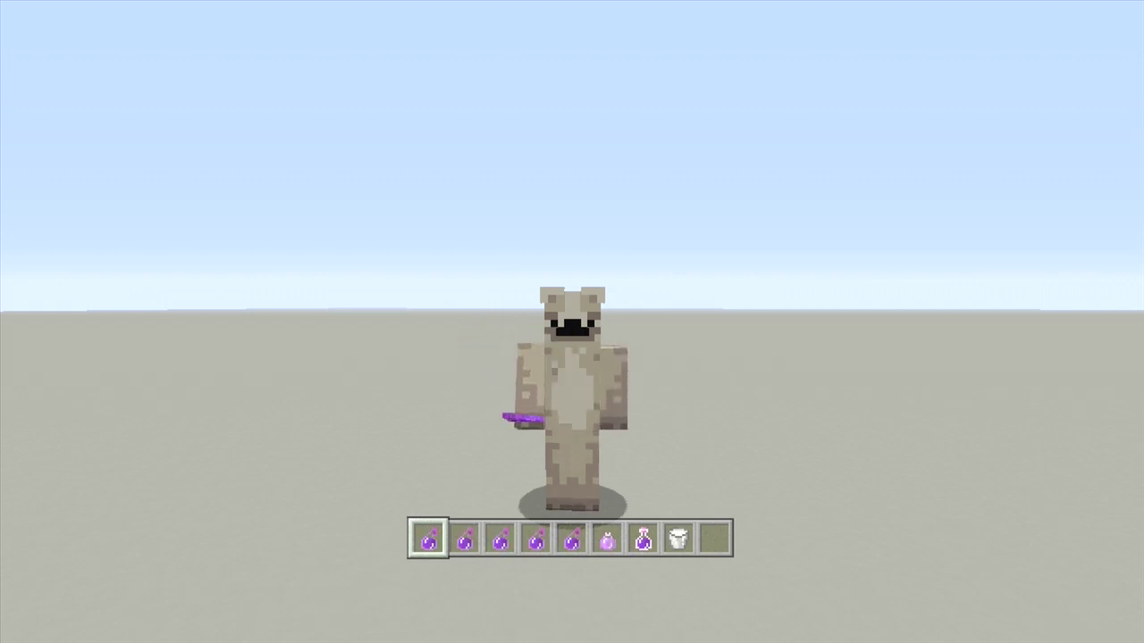
right_click(572, 321)
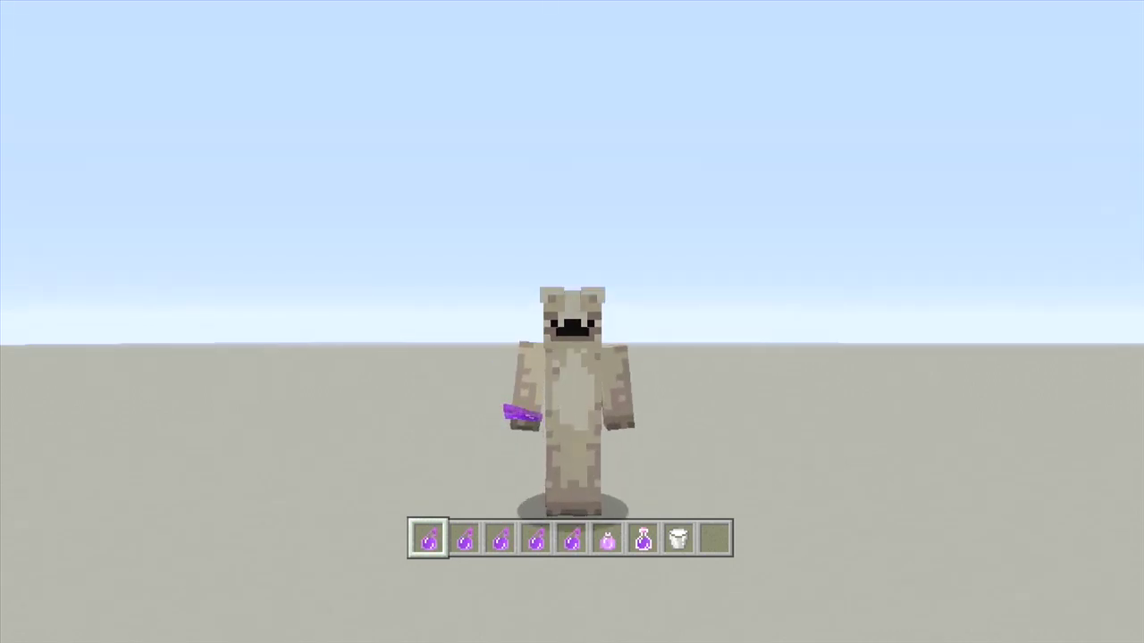
right_click(572, 322)
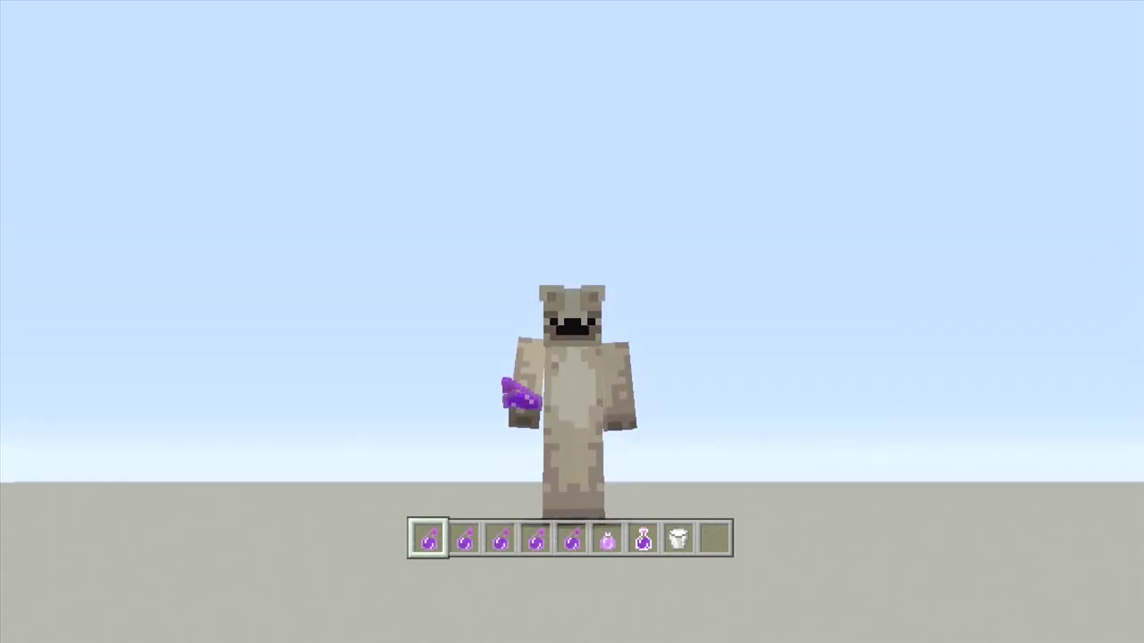
right_click(572, 322)
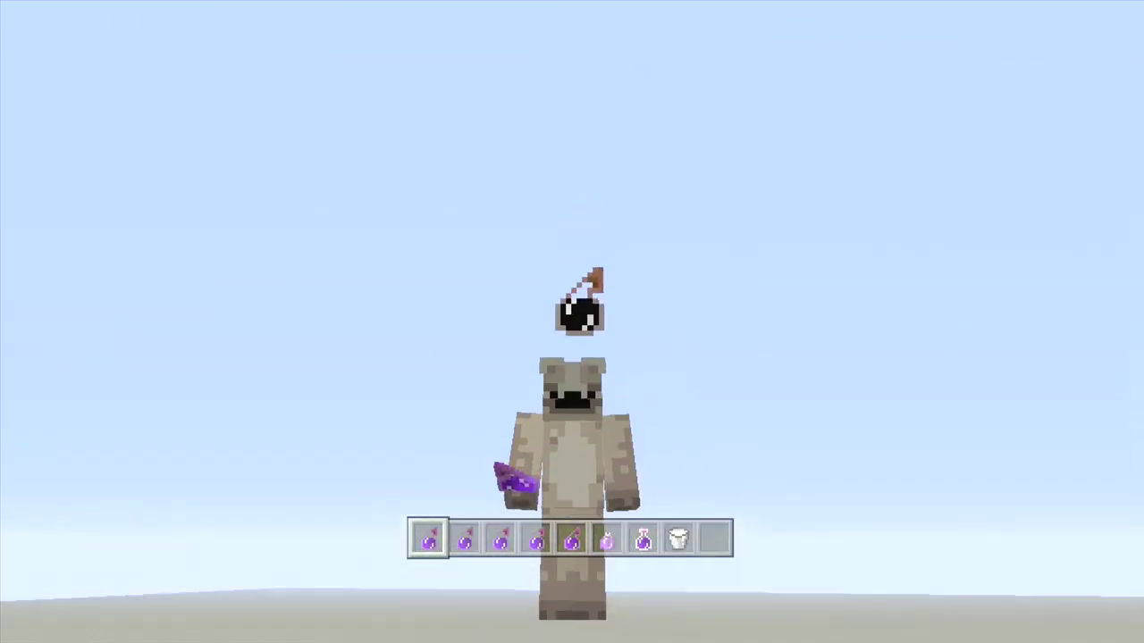
right_click(572, 321)
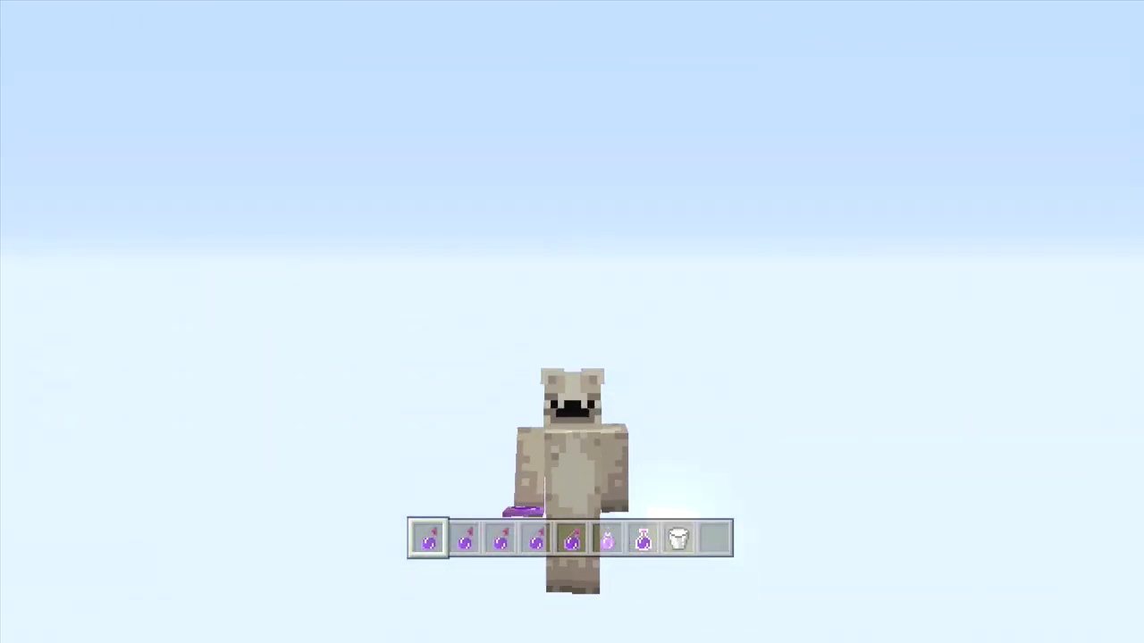